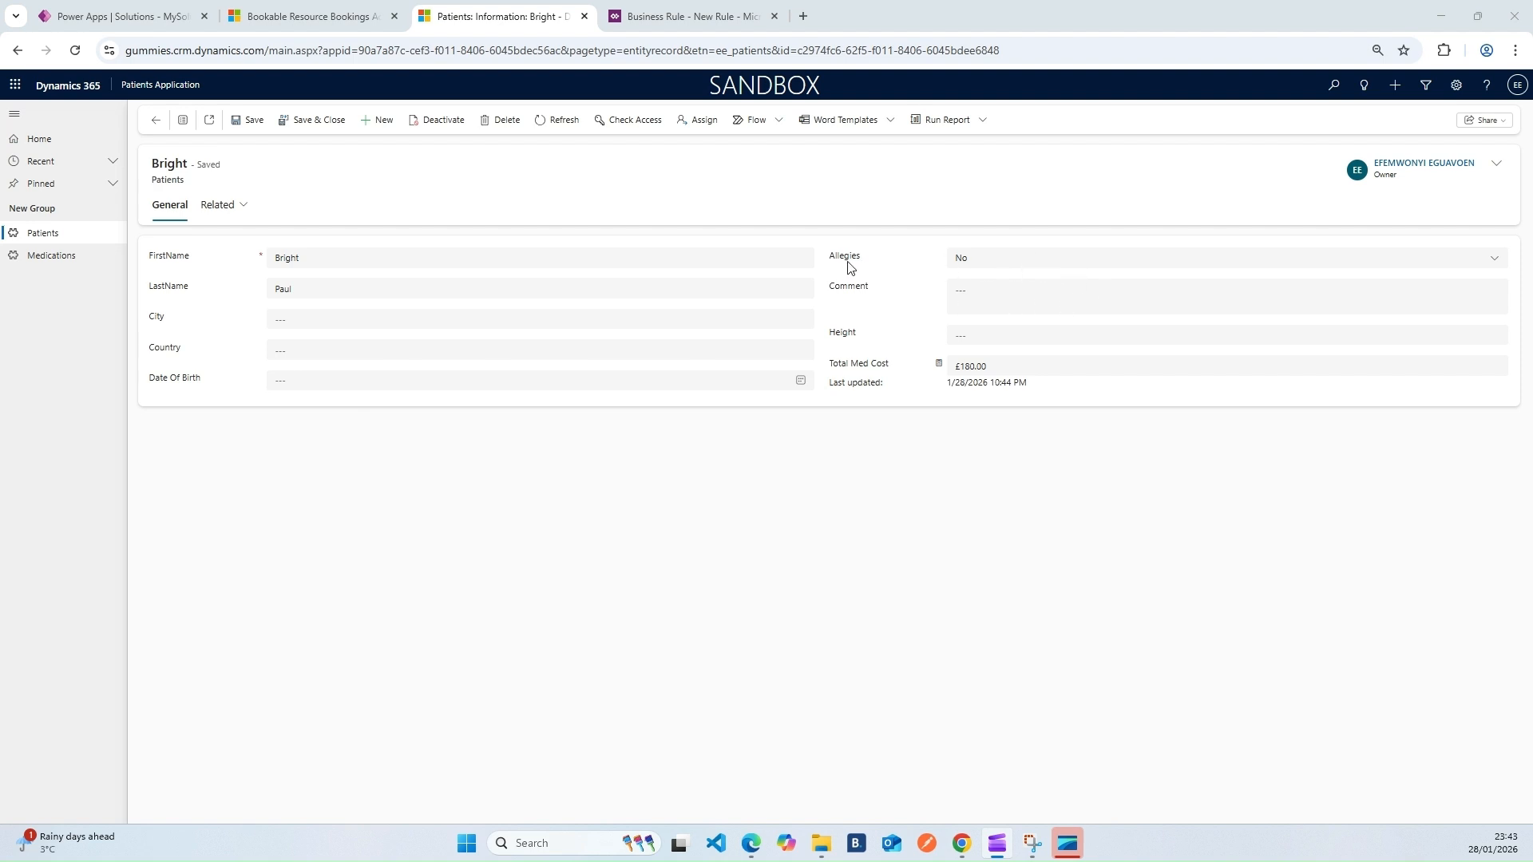
Look over the Allergies, Comment and Country fields without changing them, then return to the New Rule tab
{"action": "left_click", "coordinate": [1042, 256]}
{"action": "left_click", "coordinate": [900, 248]}
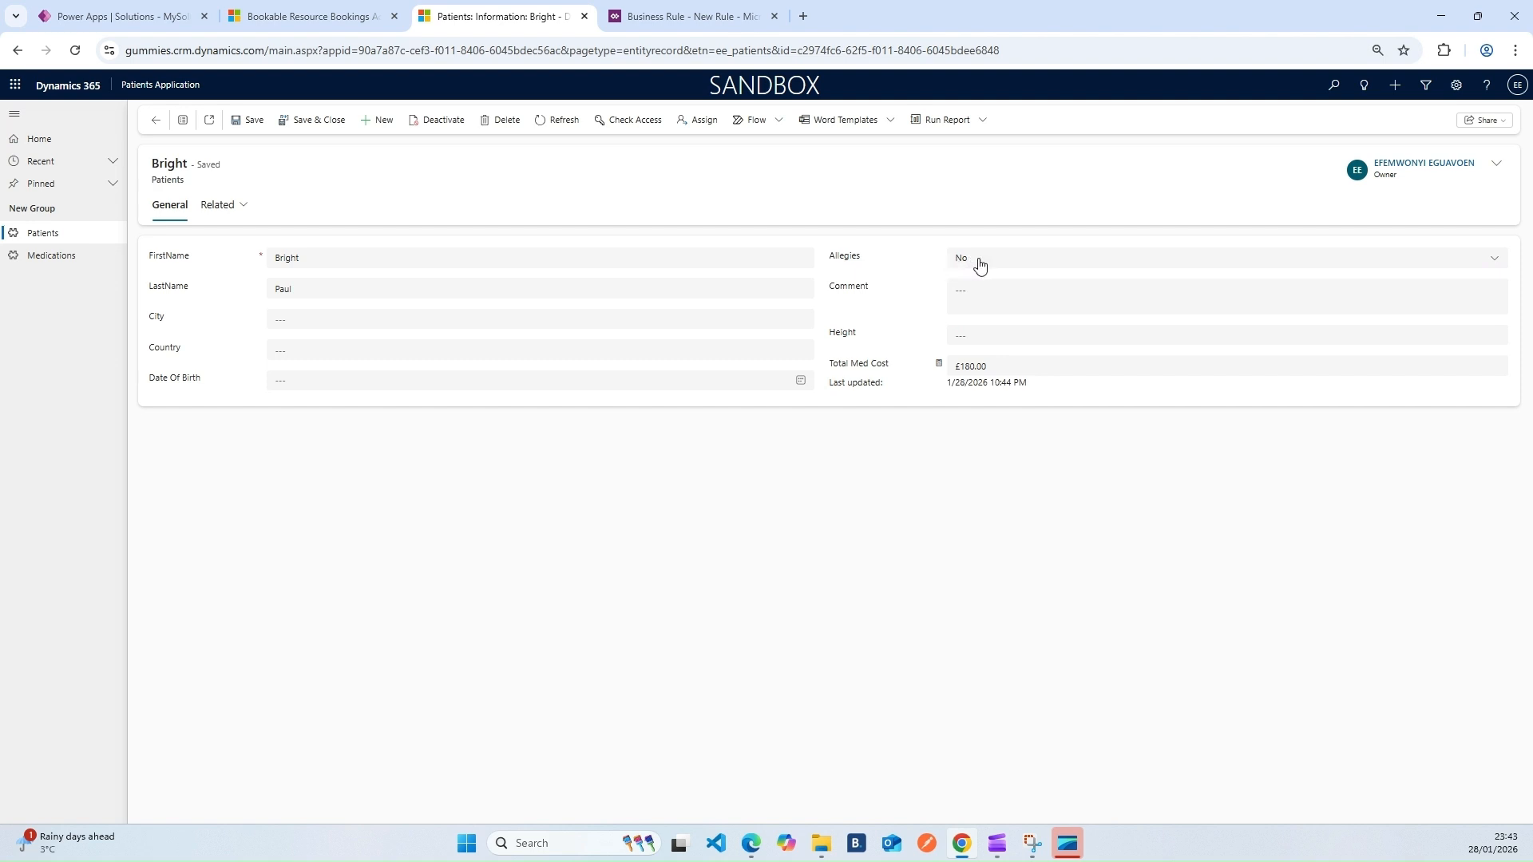
{"action": "left_click", "coordinate": [1028, 258]}
{"action": "left_click", "coordinate": [900, 262]}
{"action": "left_click", "coordinate": [1026, 289]}
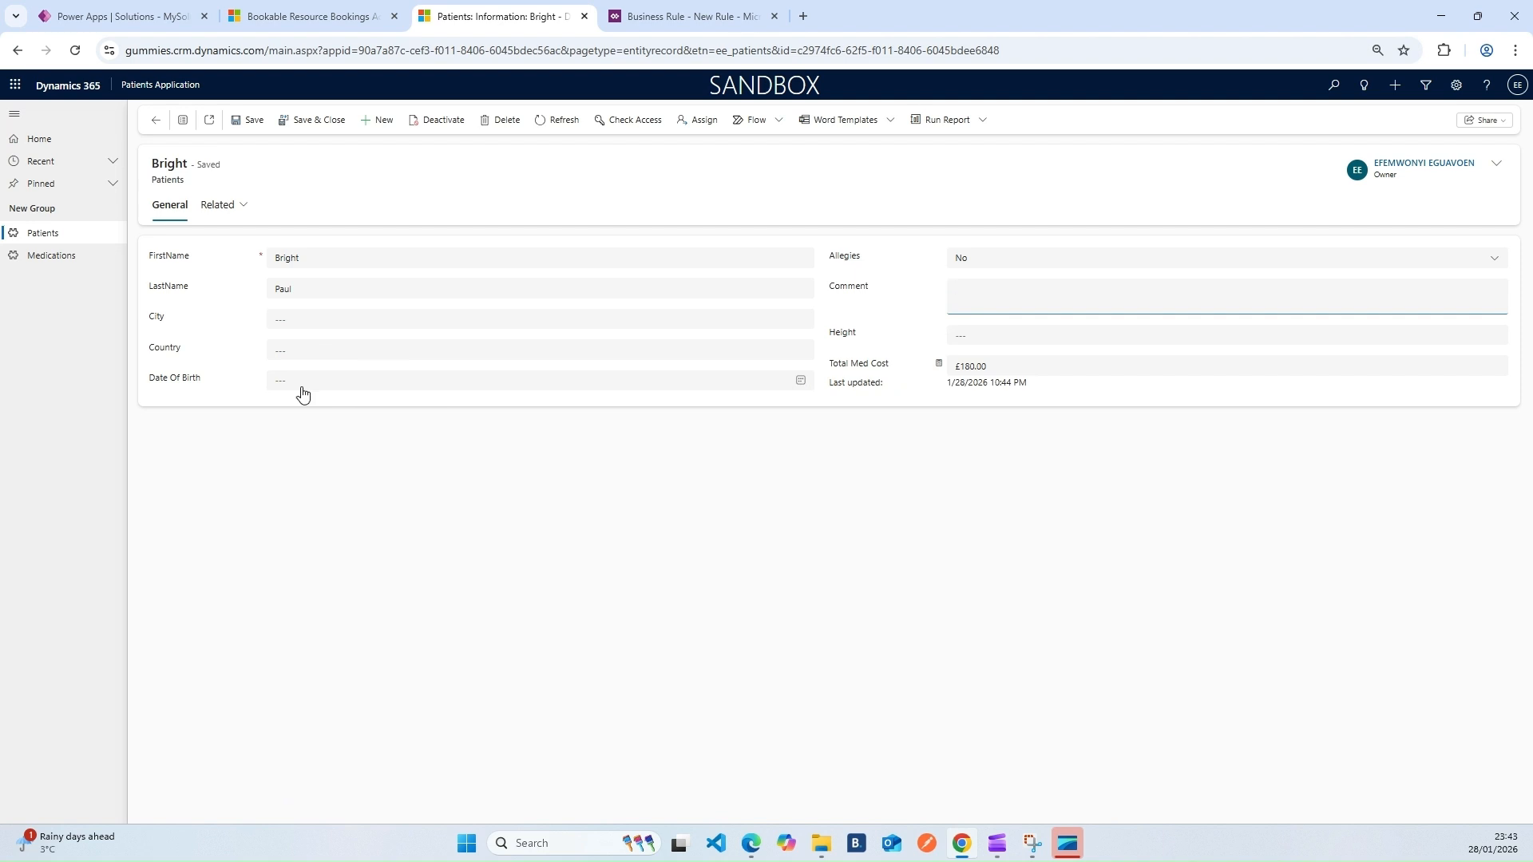
{"action": "left_click", "coordinate": [318, 354]}
{"action": "left_click", "coordinate": [234, 351]}
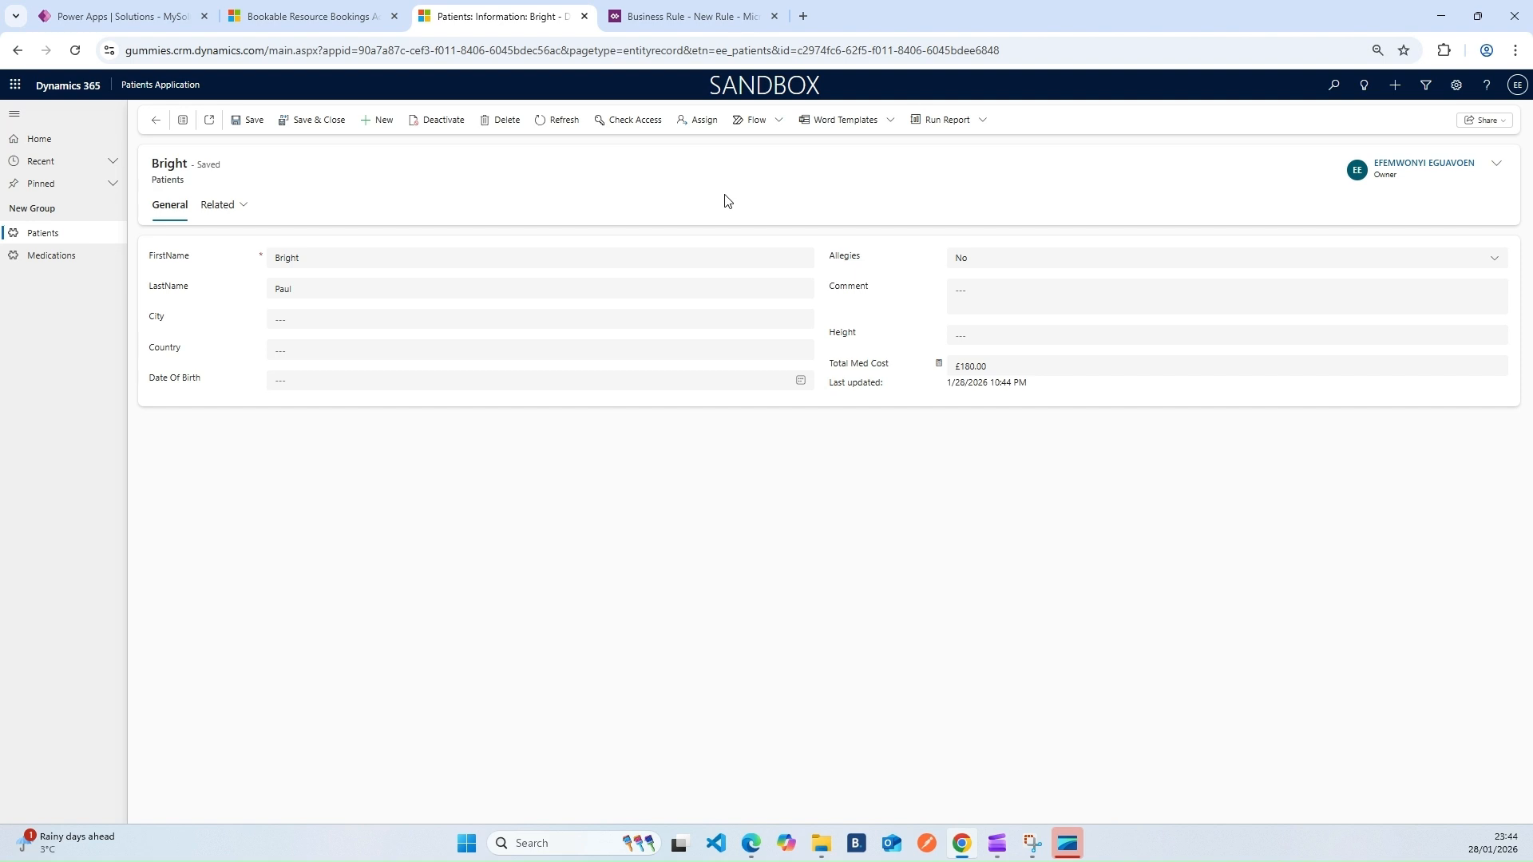
{"action": "left_click", "coordinate": [659, 16]}
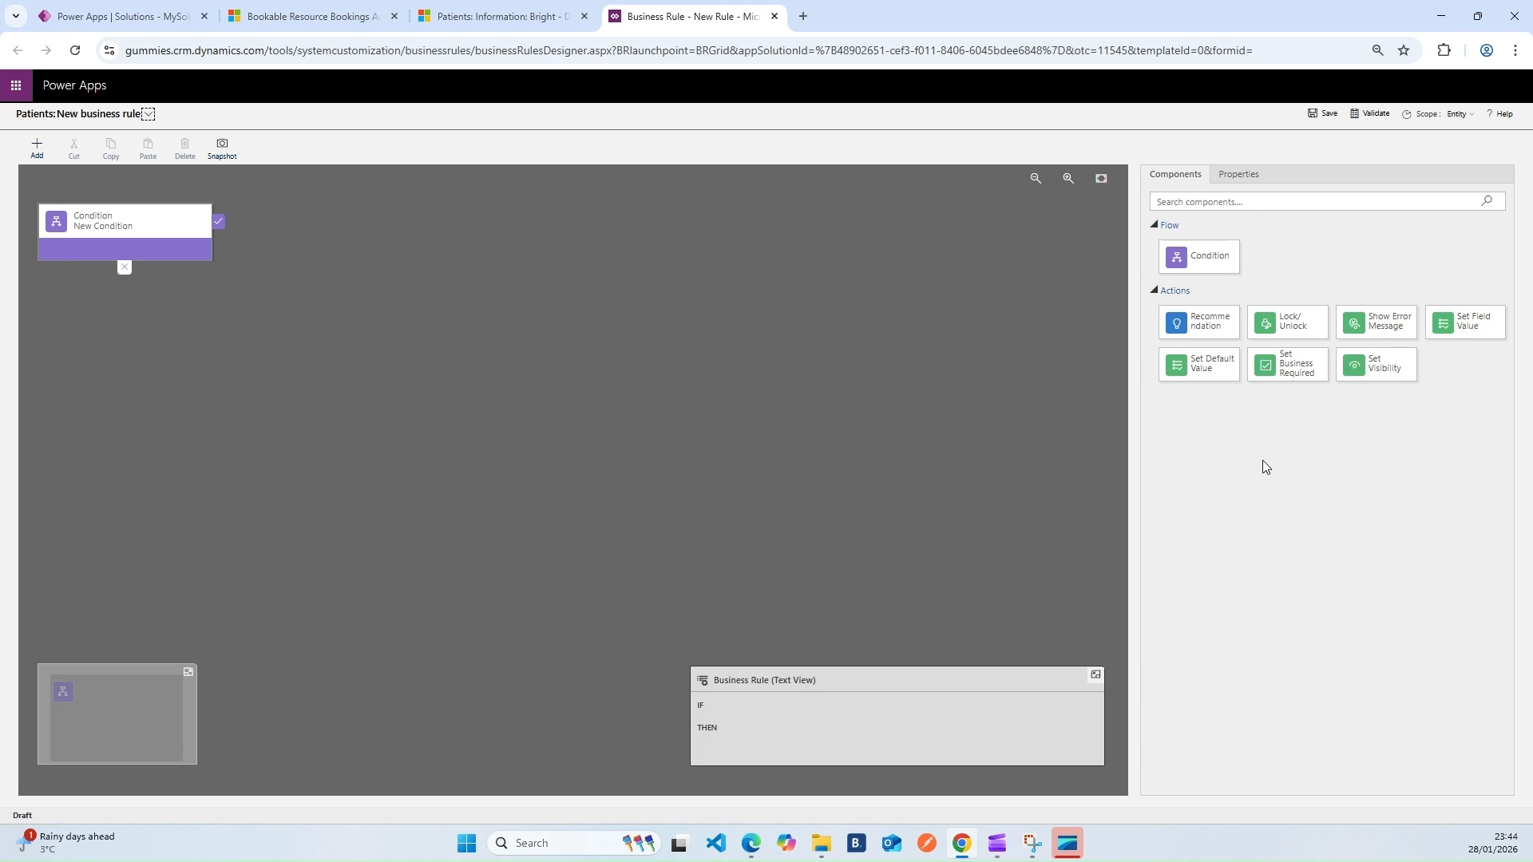
{"action": "left_click", "coordinate": [518, 12]}
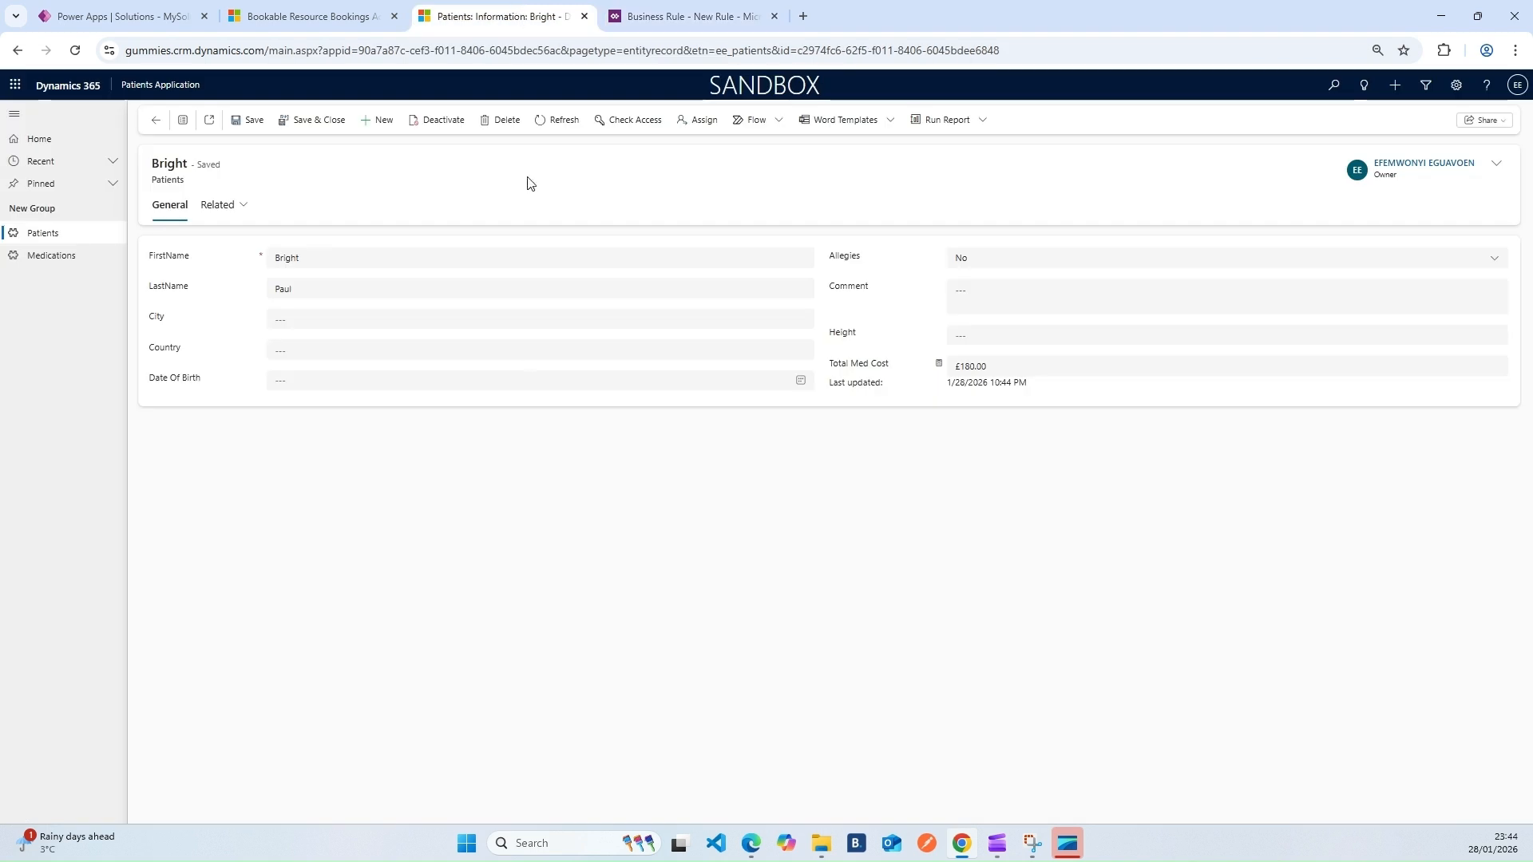
{"action": "left_click", "coordinate": [315, 350]}
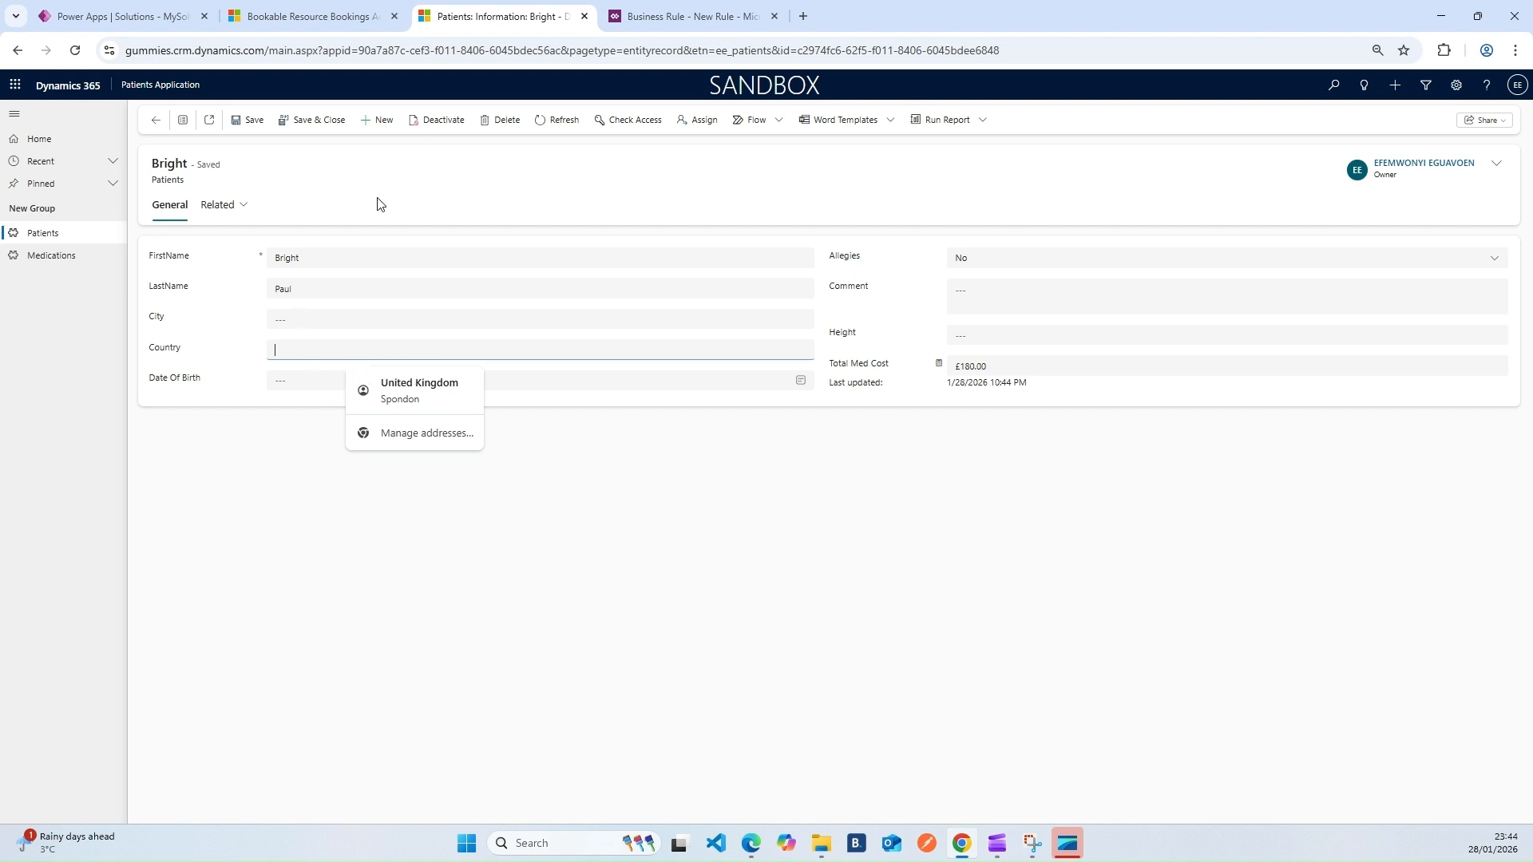
{"action": "left_click", "coordinate": [698, 19]}
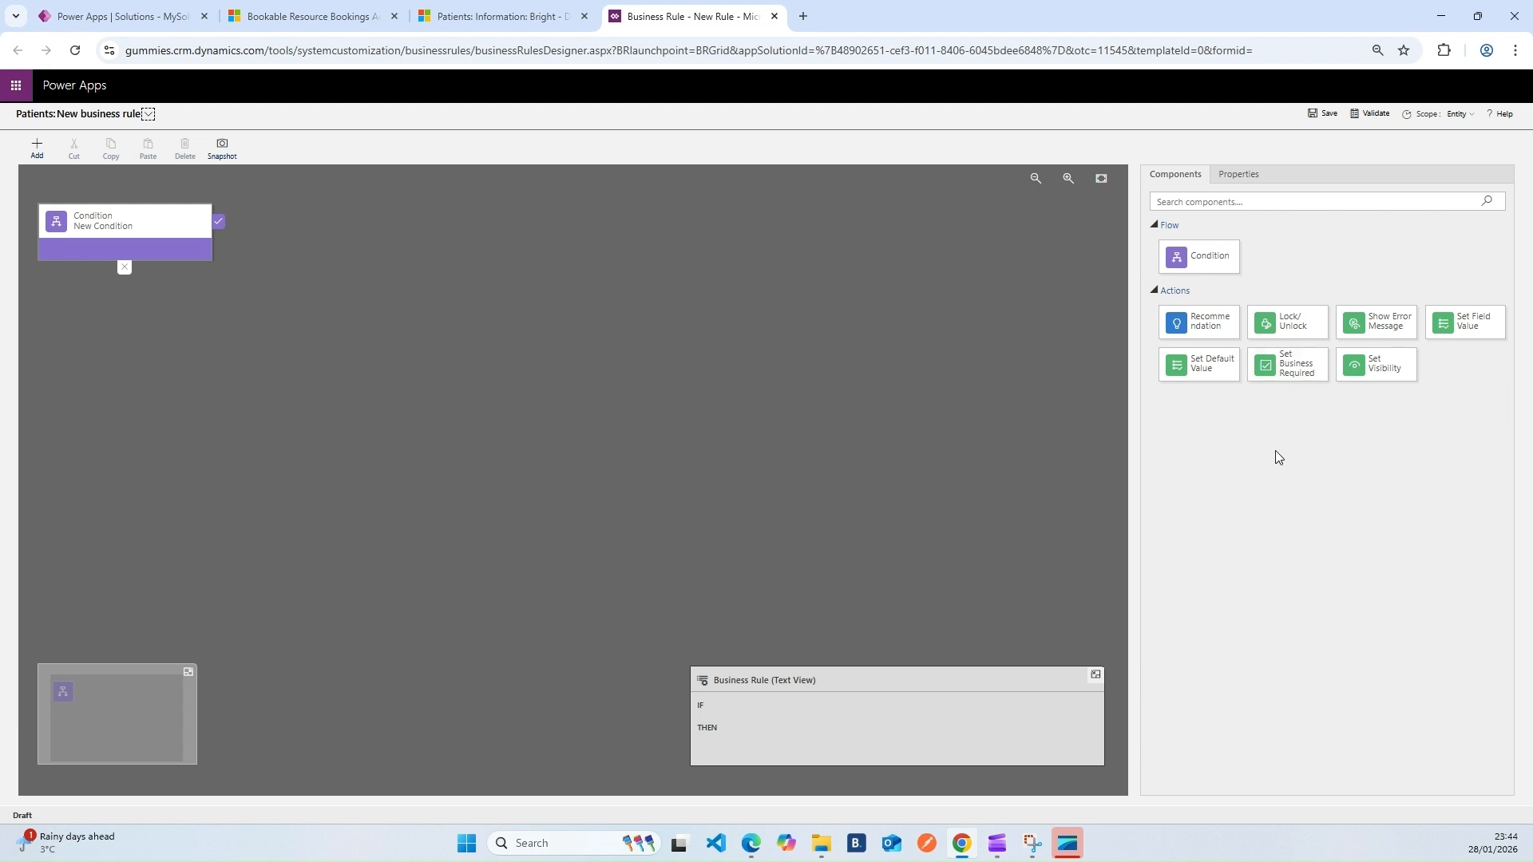
{"action": "left_click", "coordinate": [495, 16]}
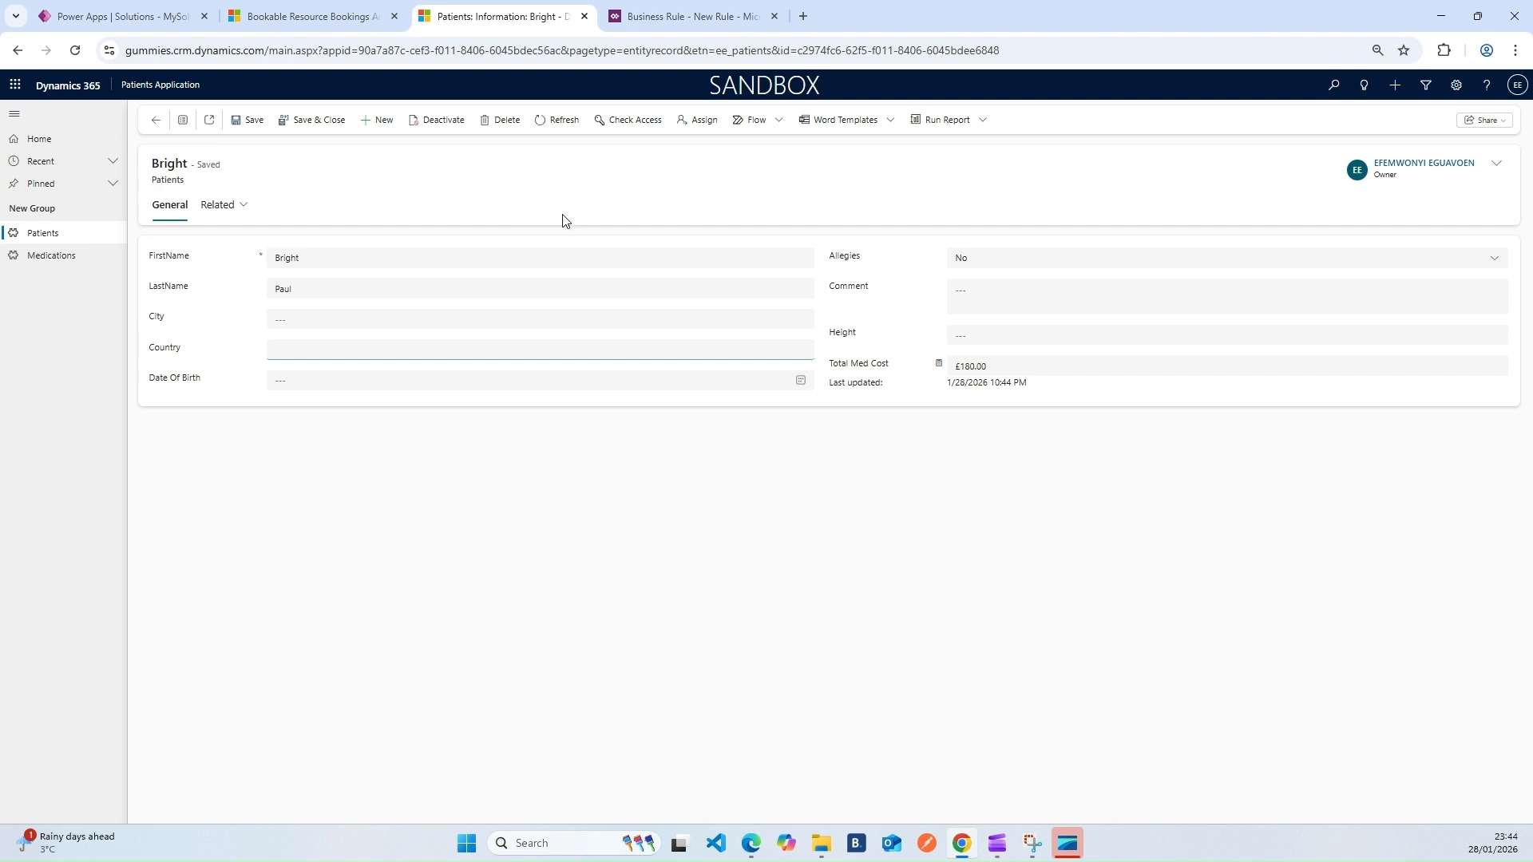
{"action": "left_click", "coordinate": [658, 11]}
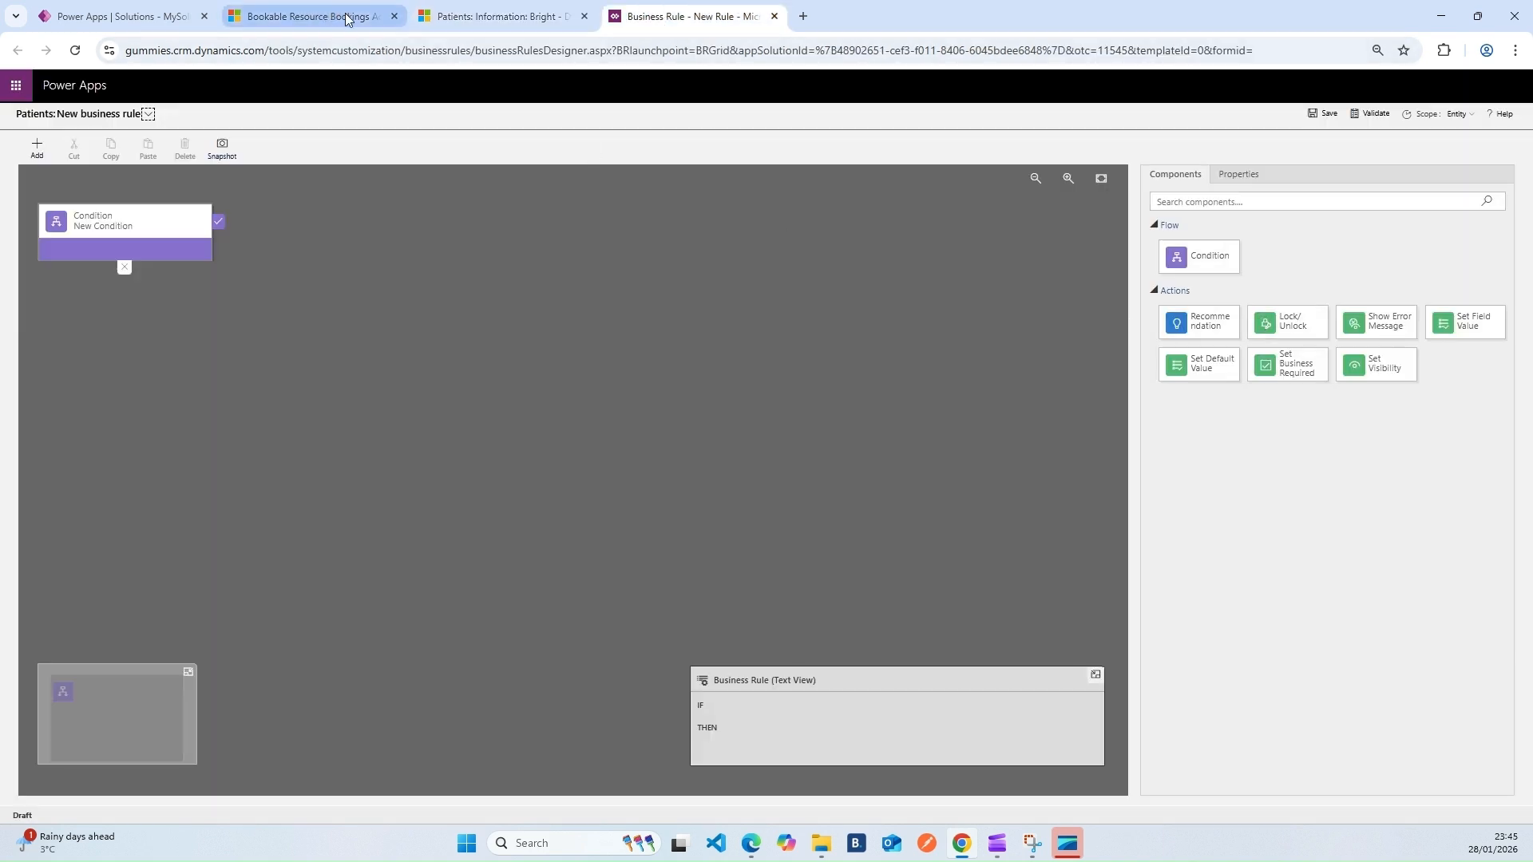
{"action": "left_click", "coordinate": [498, 11]}
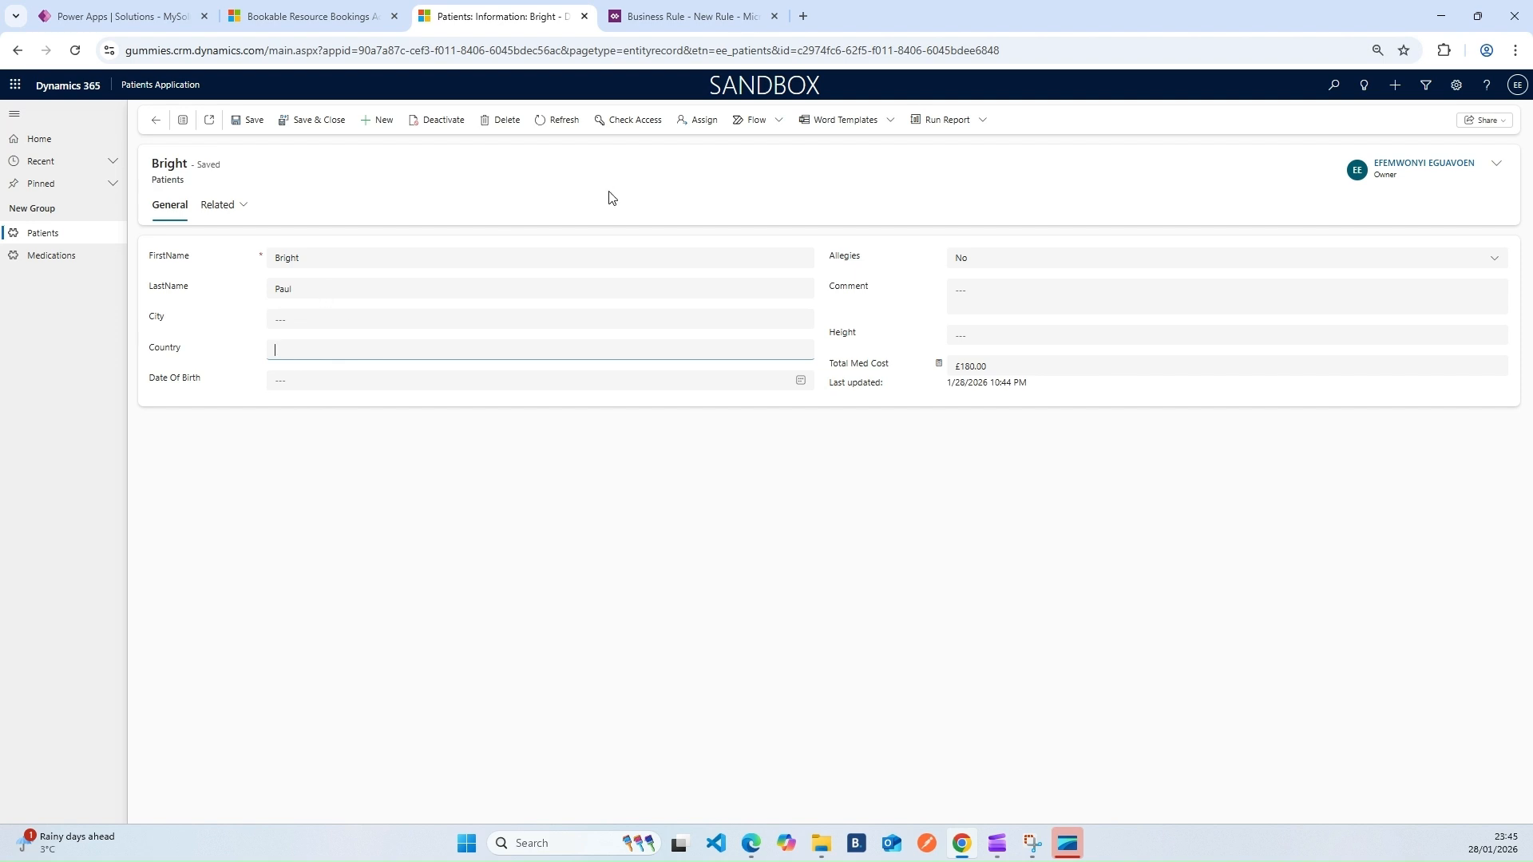
{"action": "left_click", "coordinate": [691, 16]}
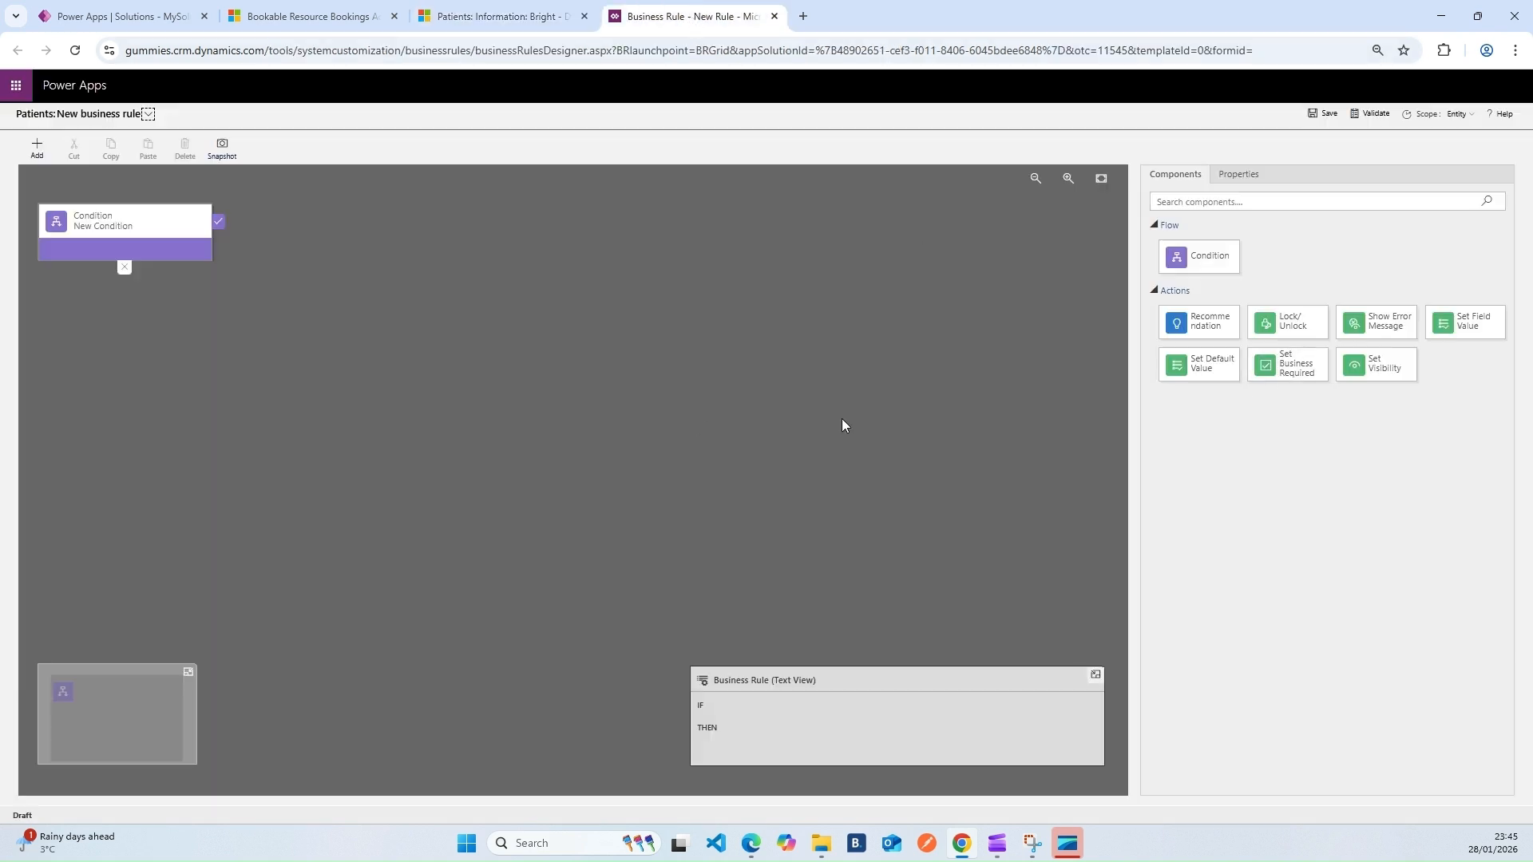
Rename the first condition to PatientsFormRule
{"action": "left_click", "coordinate": [135, 226]}
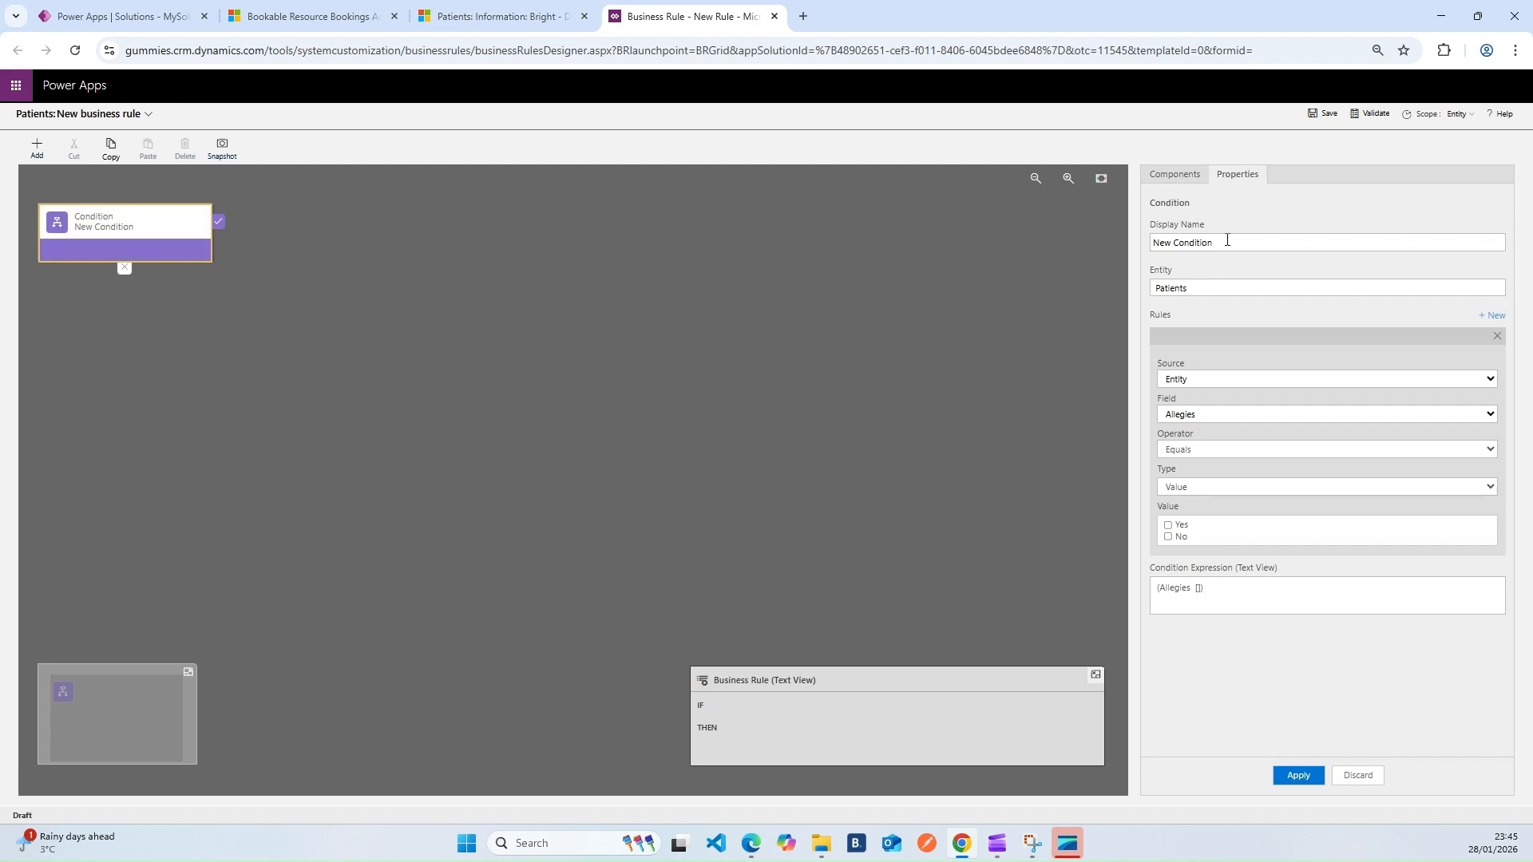
{"action": "left_click_drag", "start_coordinate": [1225, 242], "coordinate": [1057, 243]}
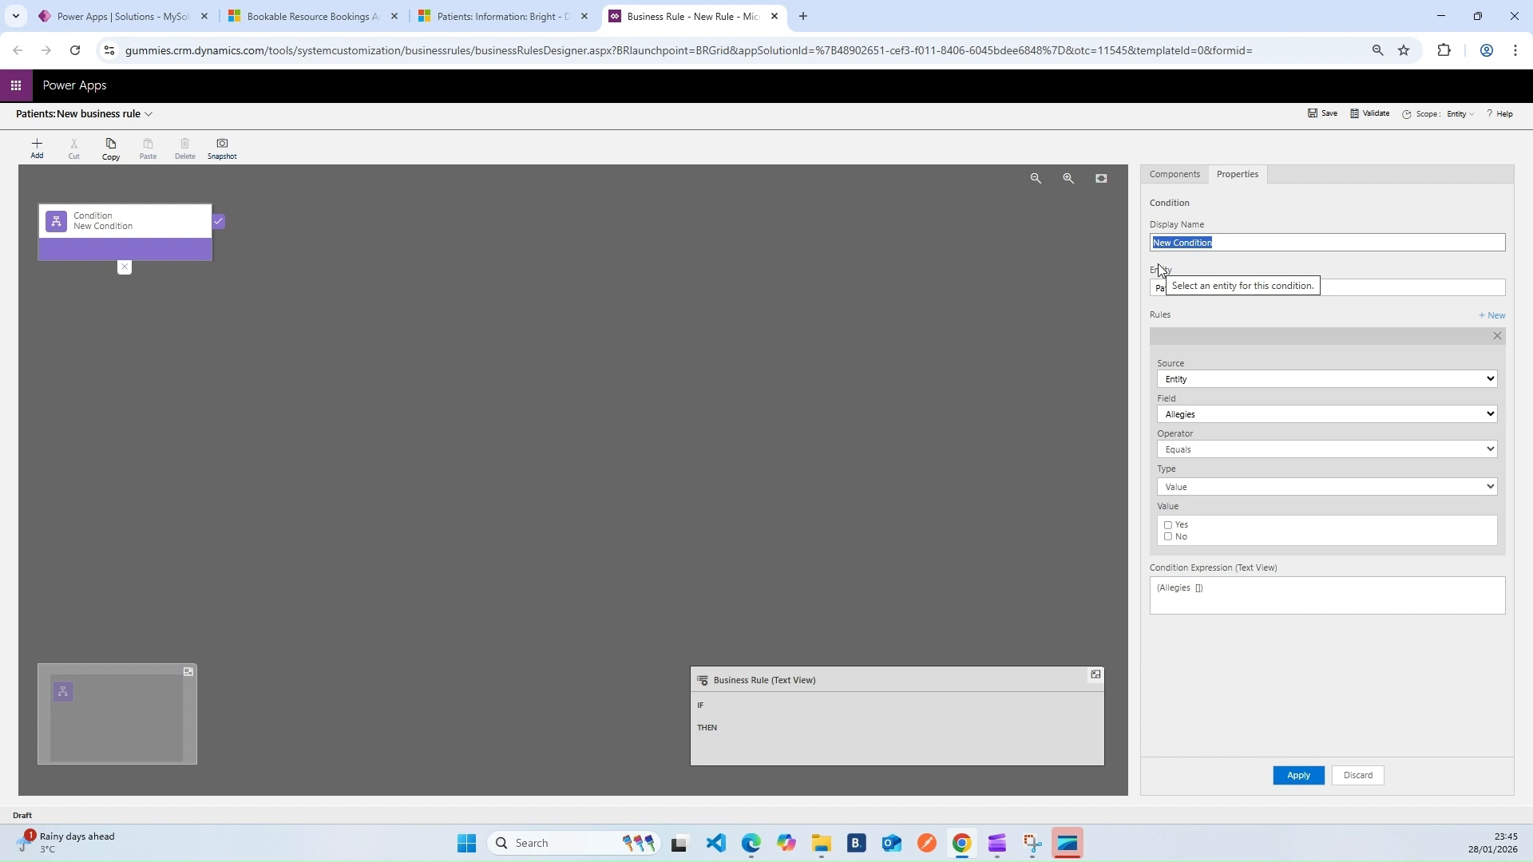
{"action": "type", "text": "Pat"}
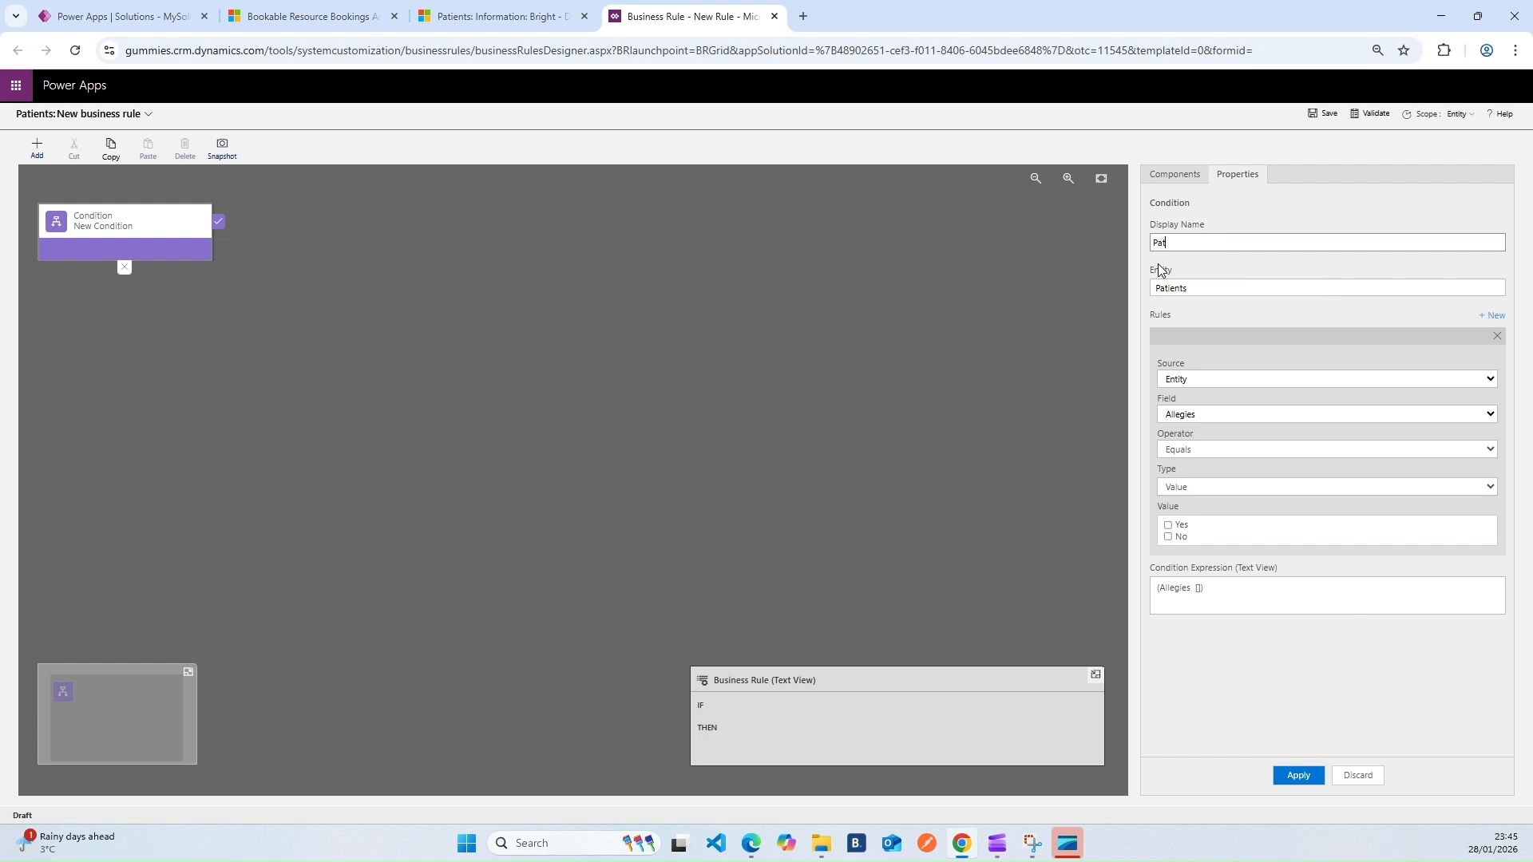
{"action": "type", "text": "ientsForm"}
{"action": "left_click", "coordinate": [1252, 314]}
{"action": "left_click", "coordinate": [1214, 240]}
{"action": "type", "text": "Rule"}
{"action": "type", "text": "e"}
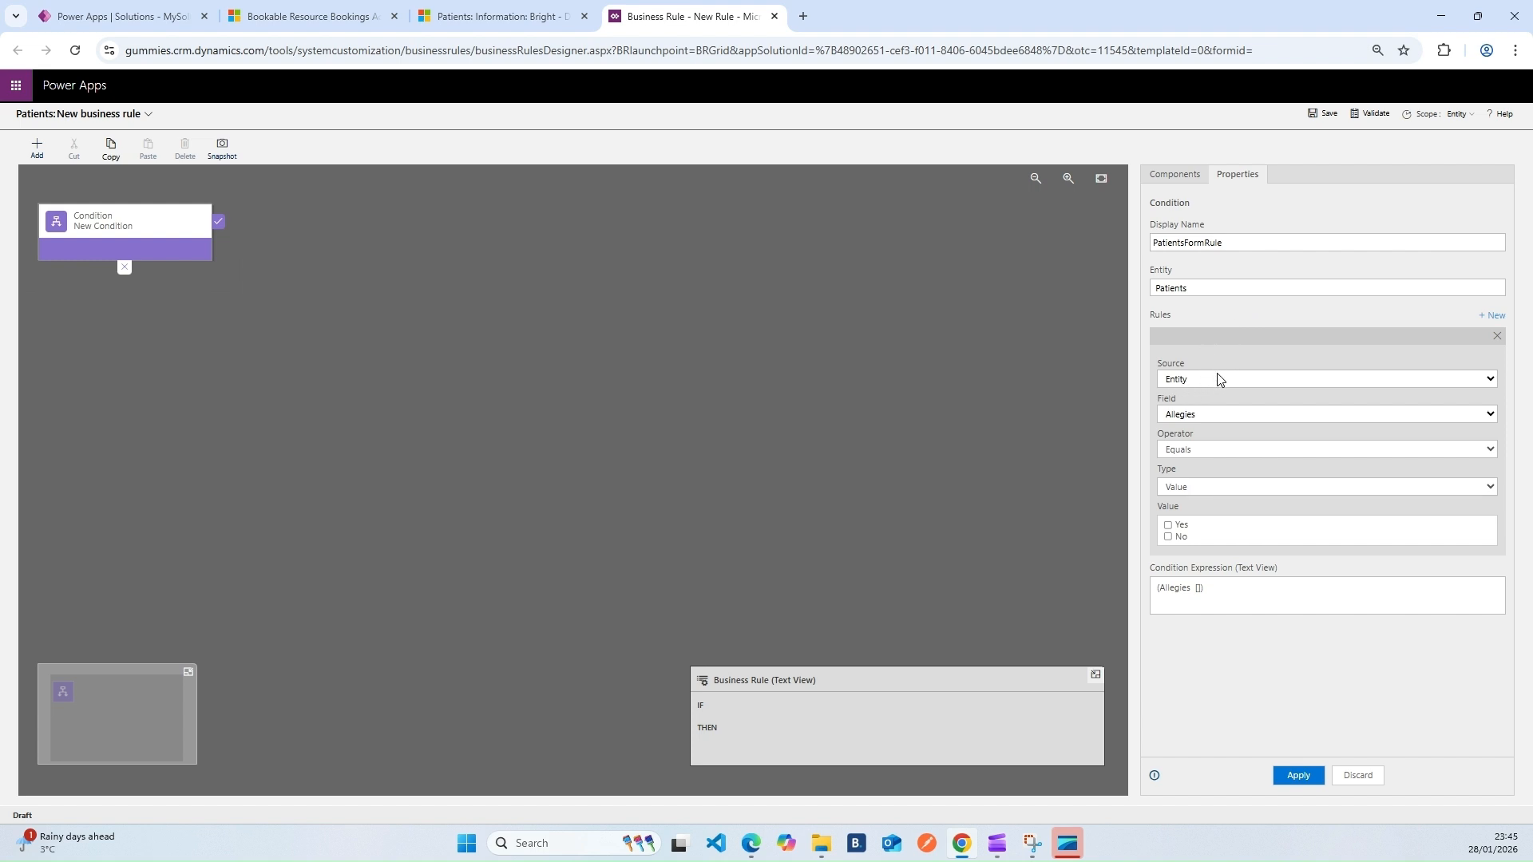
Make the condition test whether LastName contains data and apply it
{"action": "left_click", "coordinate": [1214, 414]}
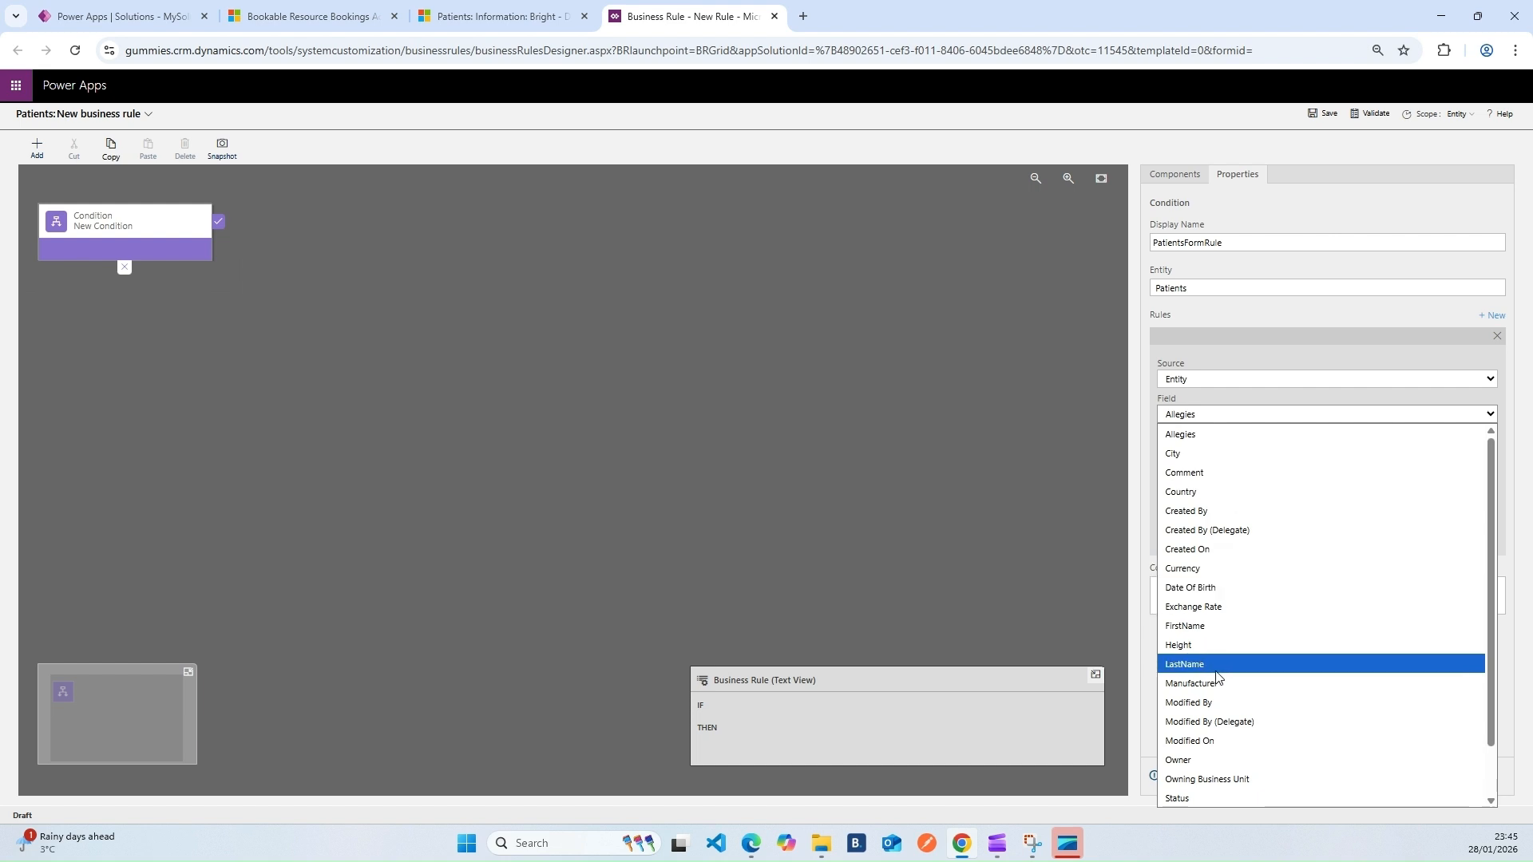
{"action": "left_click", "coordinate": [1191, 664]}
{"action": "left_click", "coordinate": [1228, 450]}
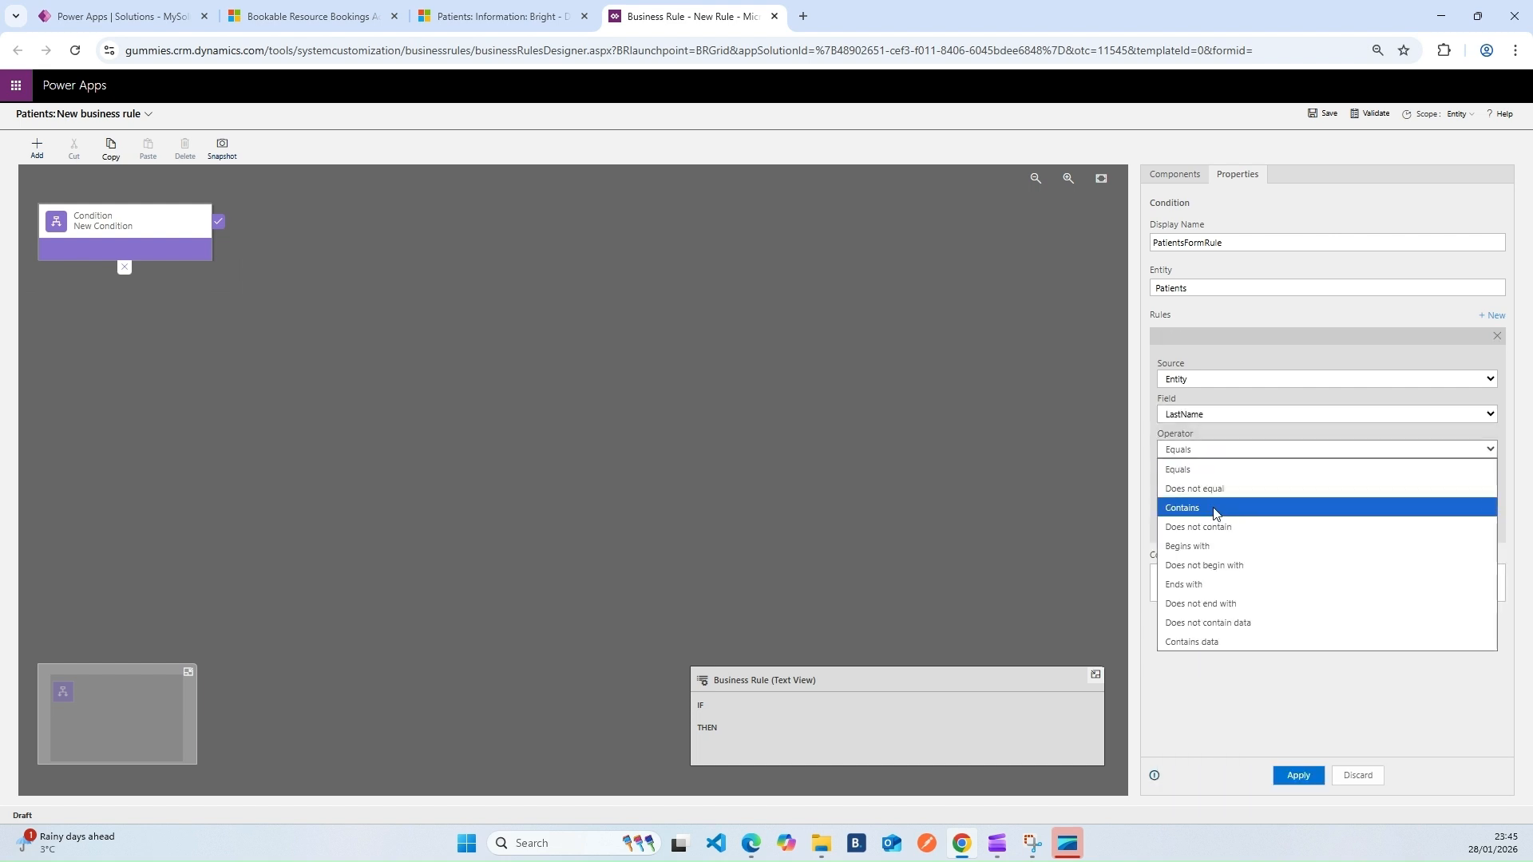
{"action": "left_click", "coordinate": [1200, 640]}
{"action": "left_click", "coordinate": [1298, 777]}
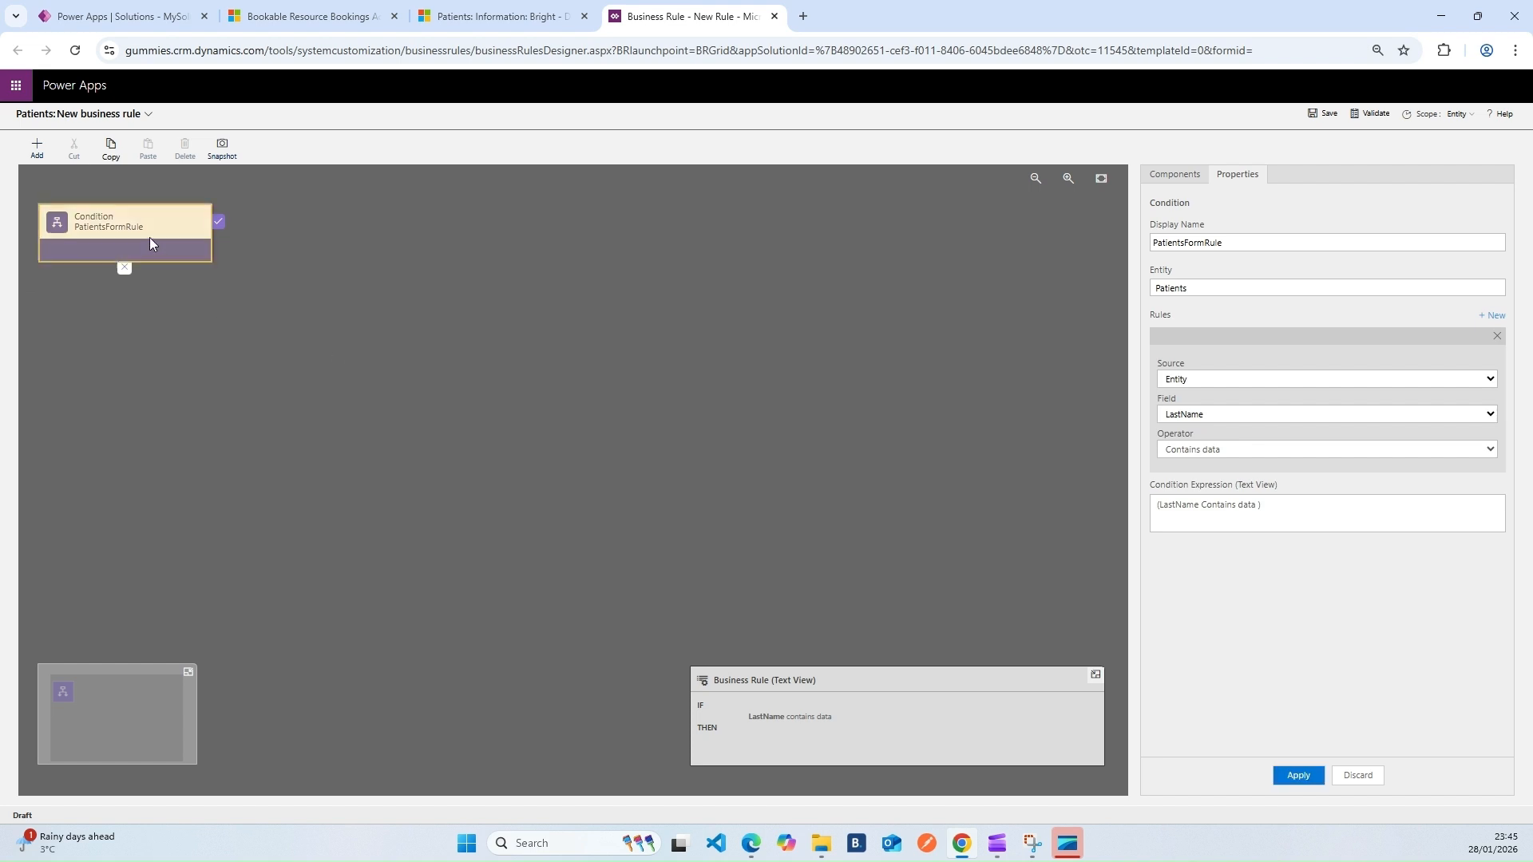
Add a Lock/Unlock action named 'Lock LastName' after the condition that locks LastName
{"action": "left_click", "coordinate": [40, 152]}
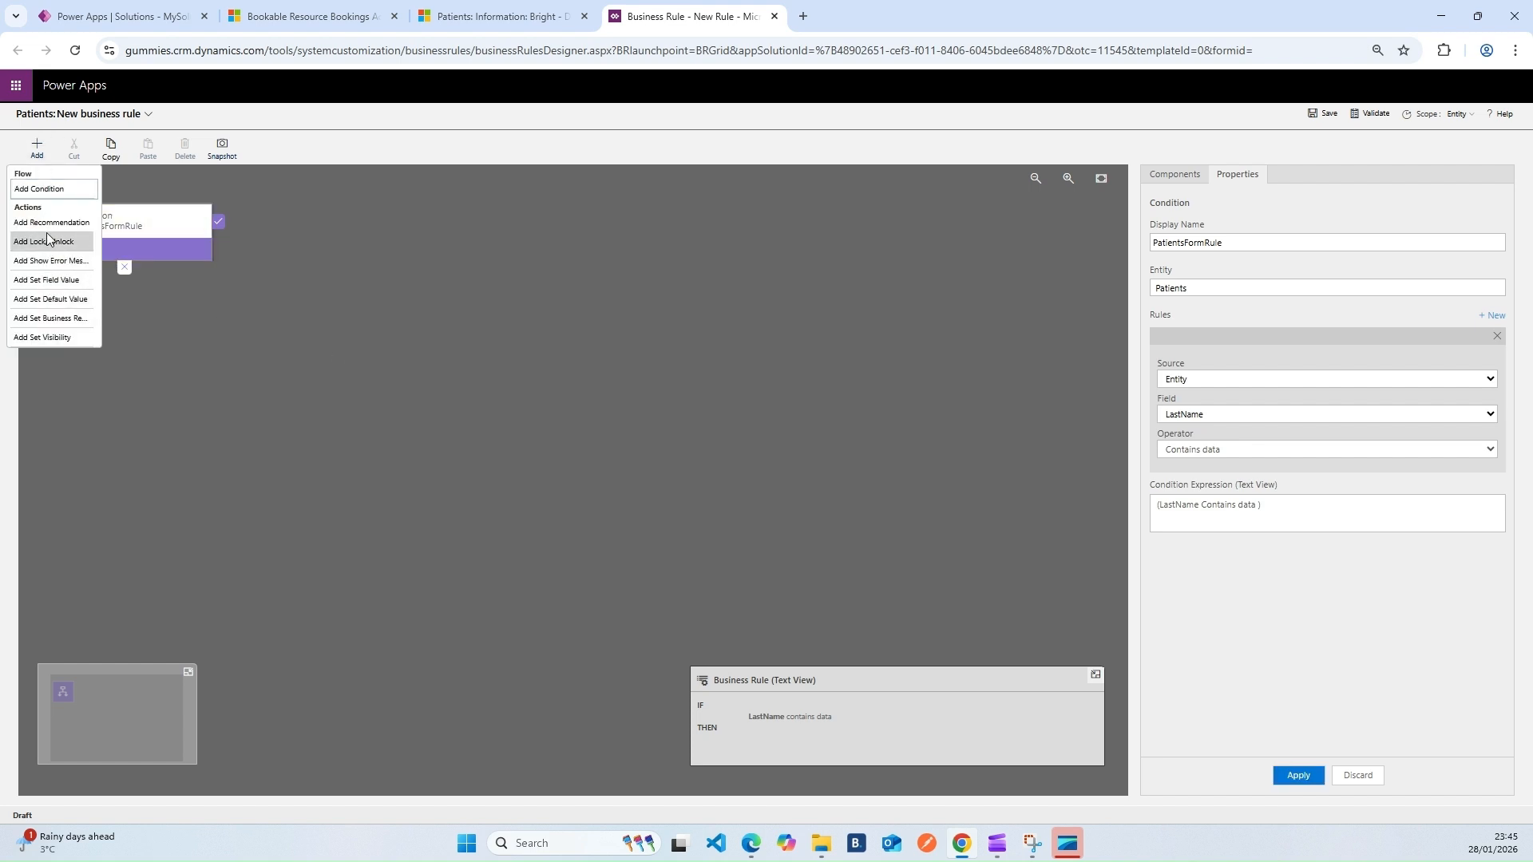
{"action": "left_click", "coordinate": [51, 241]}
{"action": "left_click", "coordinate": [236, 228]}
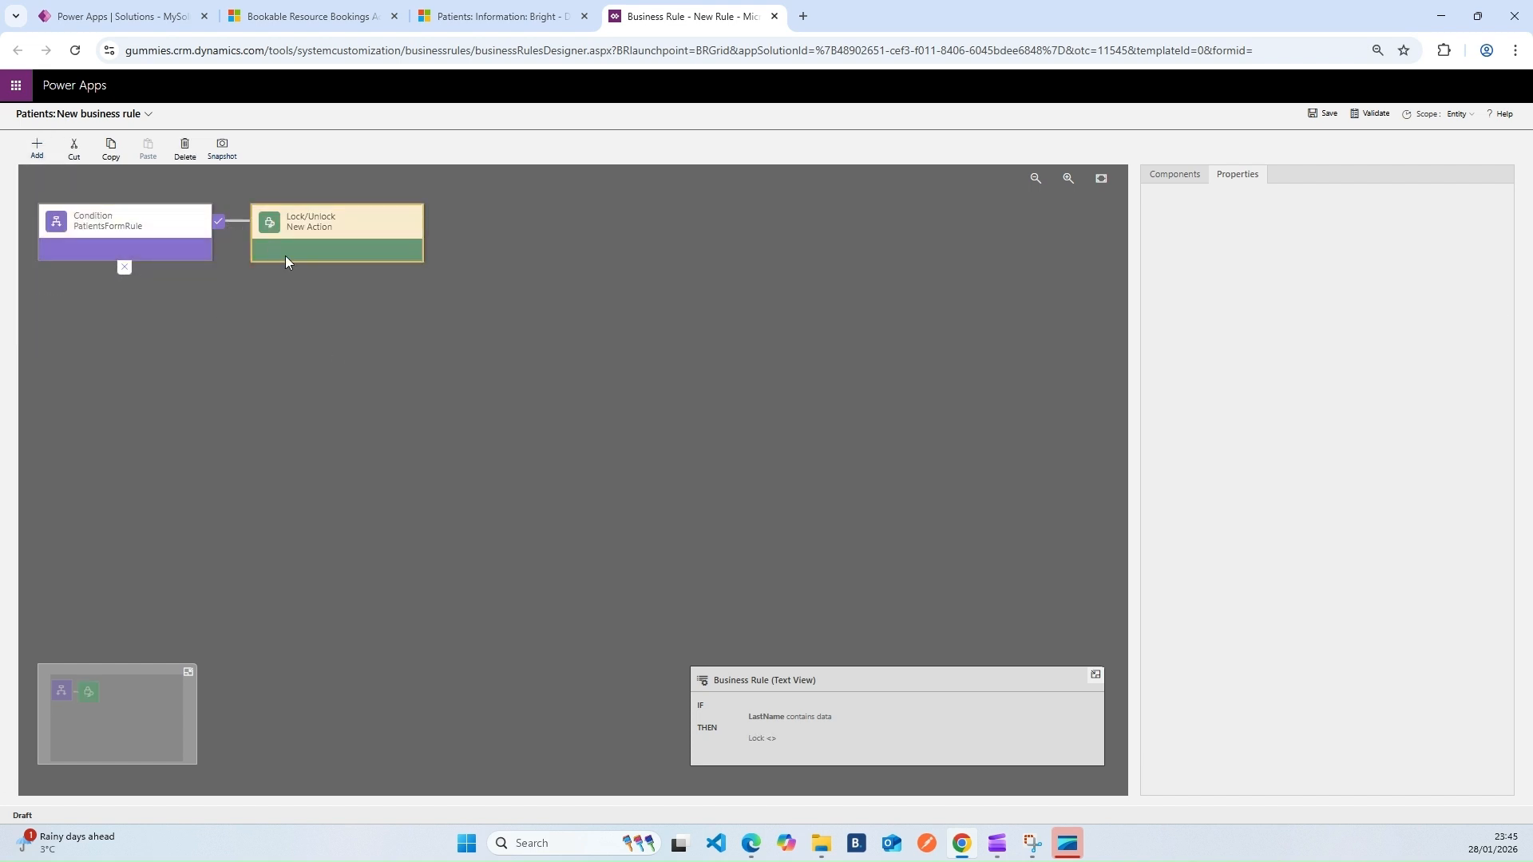
{"action": "left_click_drag", "start_coordinate": [1225, 243], "coordinate": [1110, 246]}
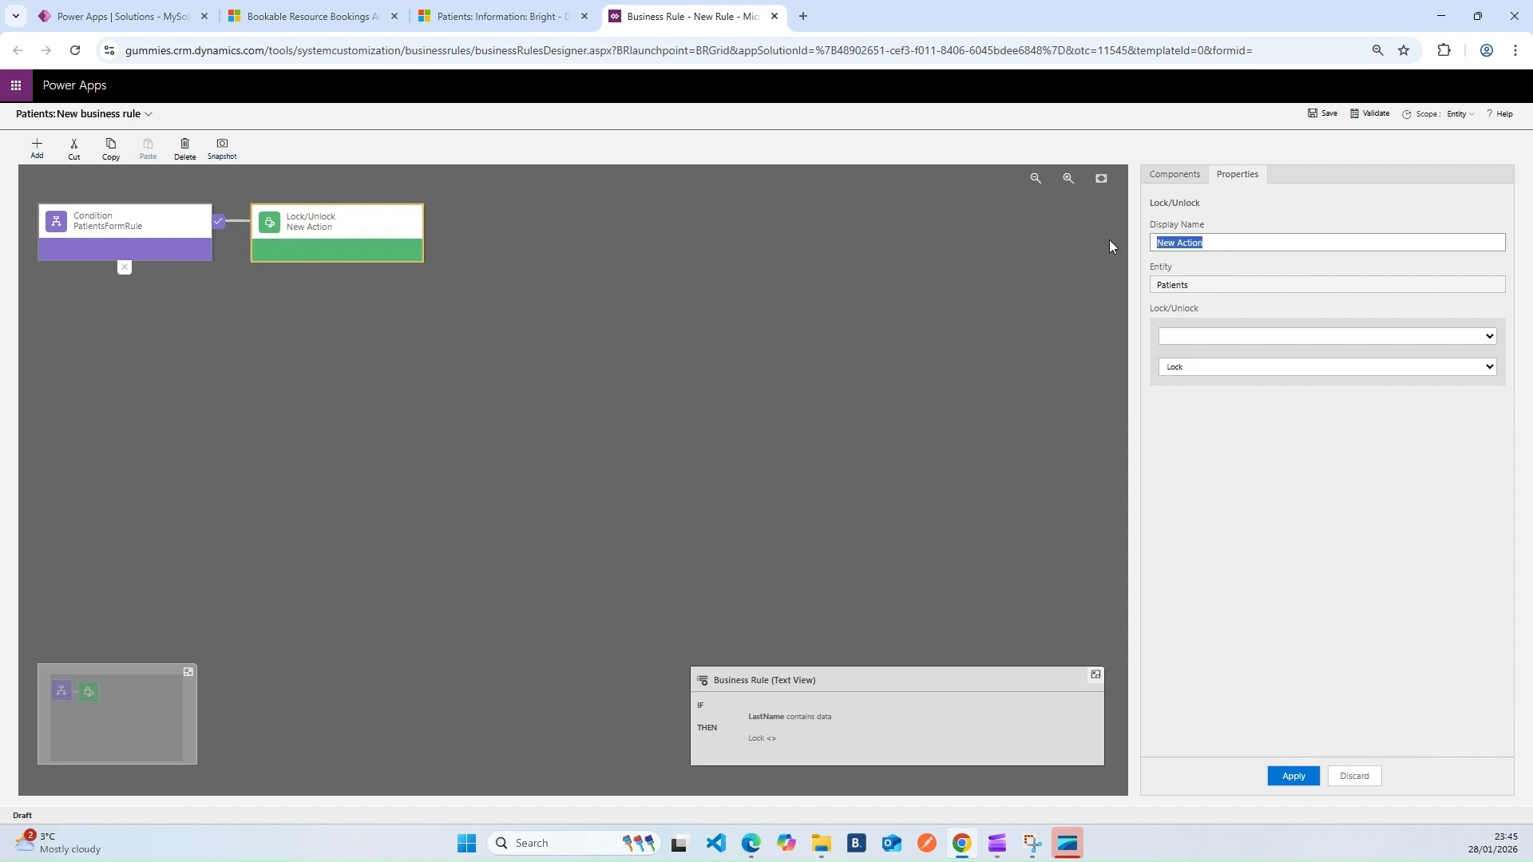
{"action": "type", "text": "Lock LastName"}
{"action": "left_click", "coordinate": [1236, 338]}
{"action": "left_click", "coordinate": [1210, 605]}
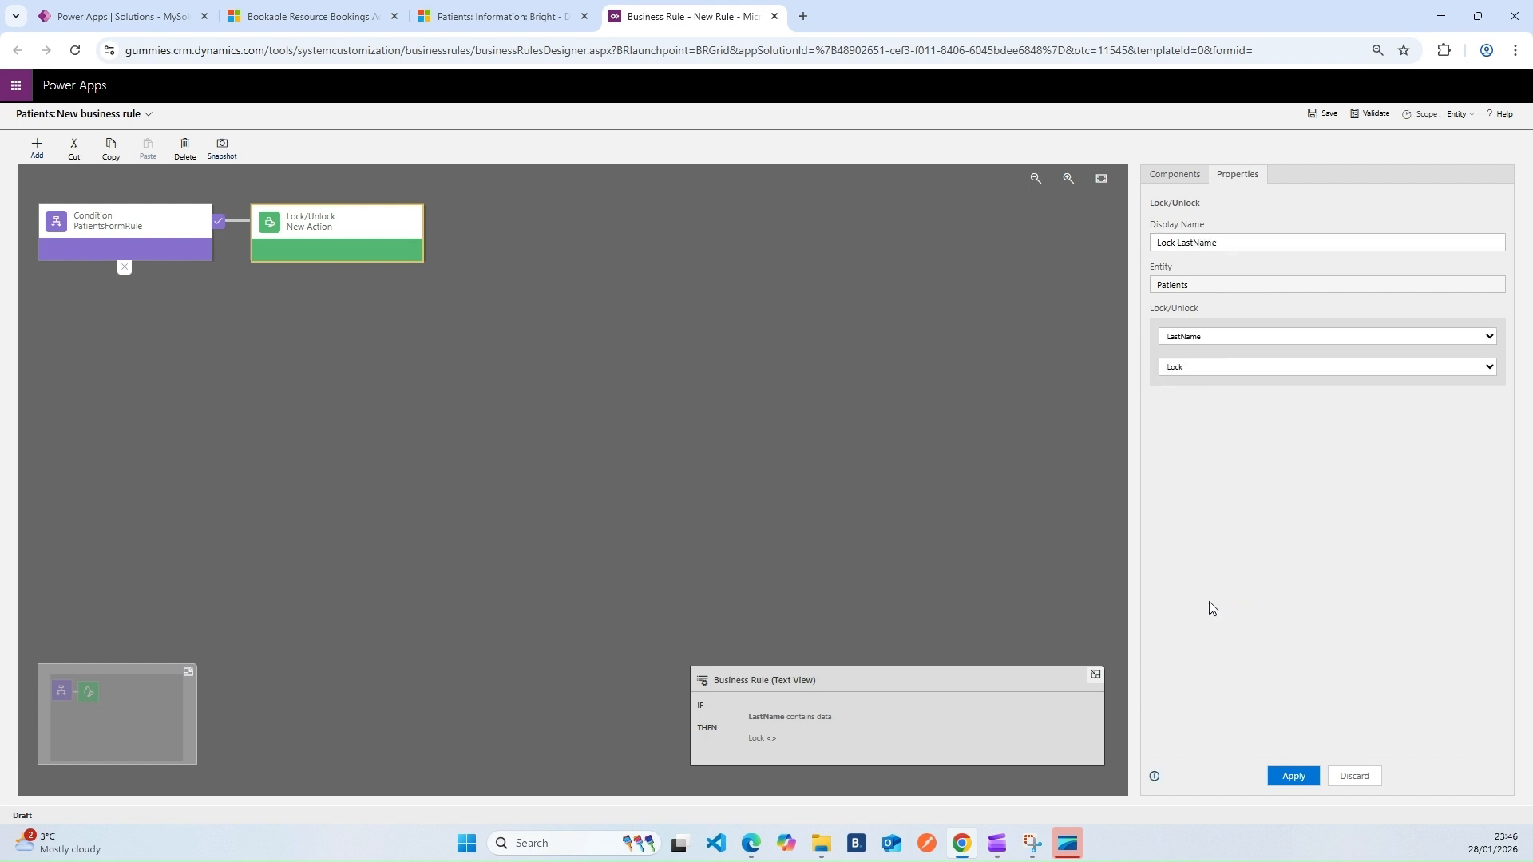
{"action": "left_click", "coordinate": [1293, 775]}
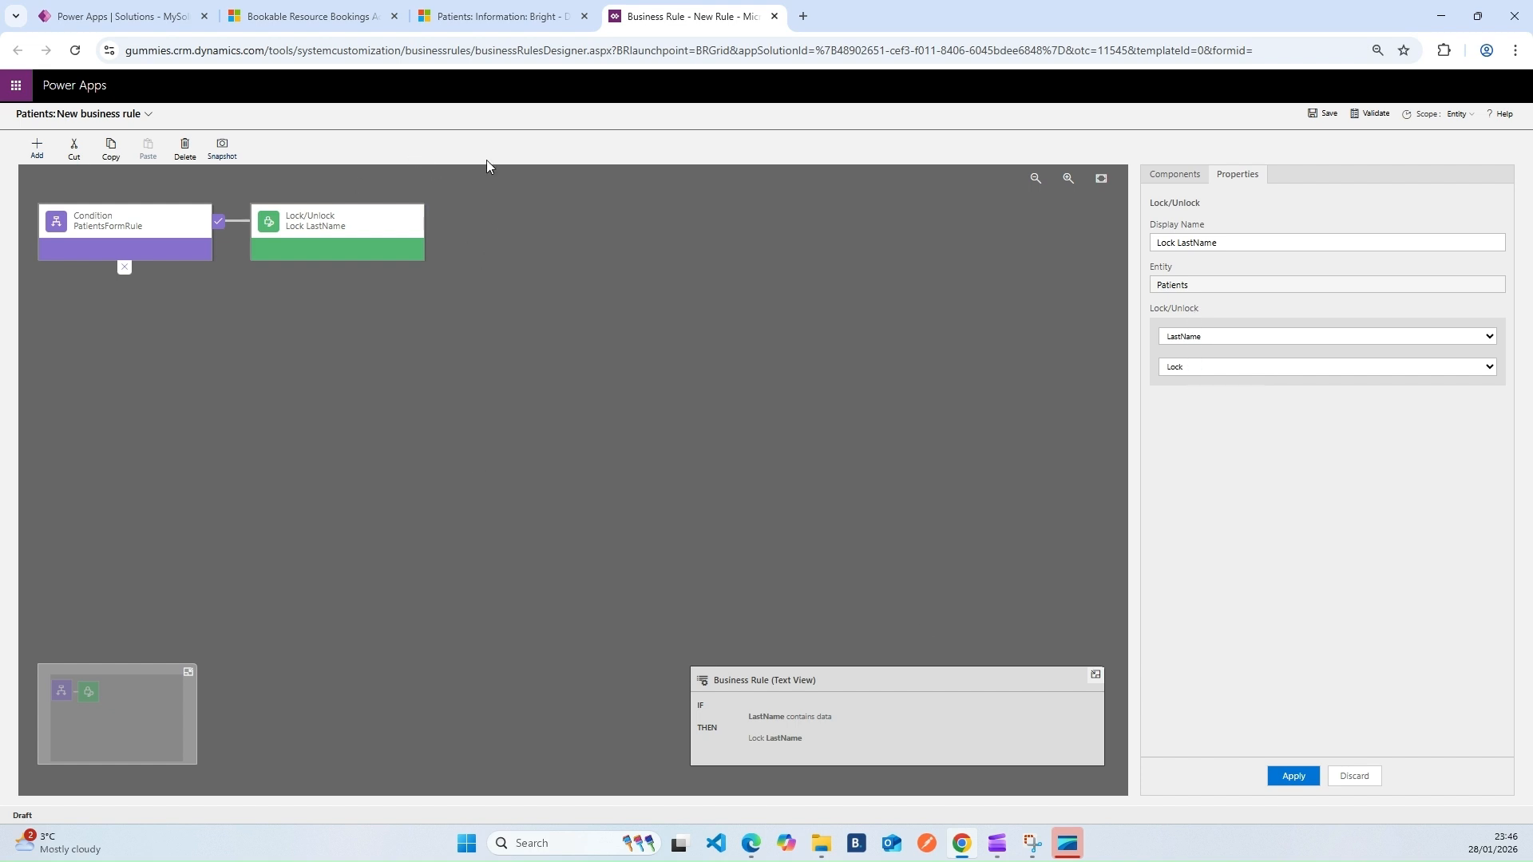
Glance at the patient form, then reselect the PatientsFormRule condition
{"action": "left_click", "coordinate": [491, 22]}
{"action": "left_click", "coordinate": [702, 10]}
{"action": "left_click", "coordinate": [160, 245]}
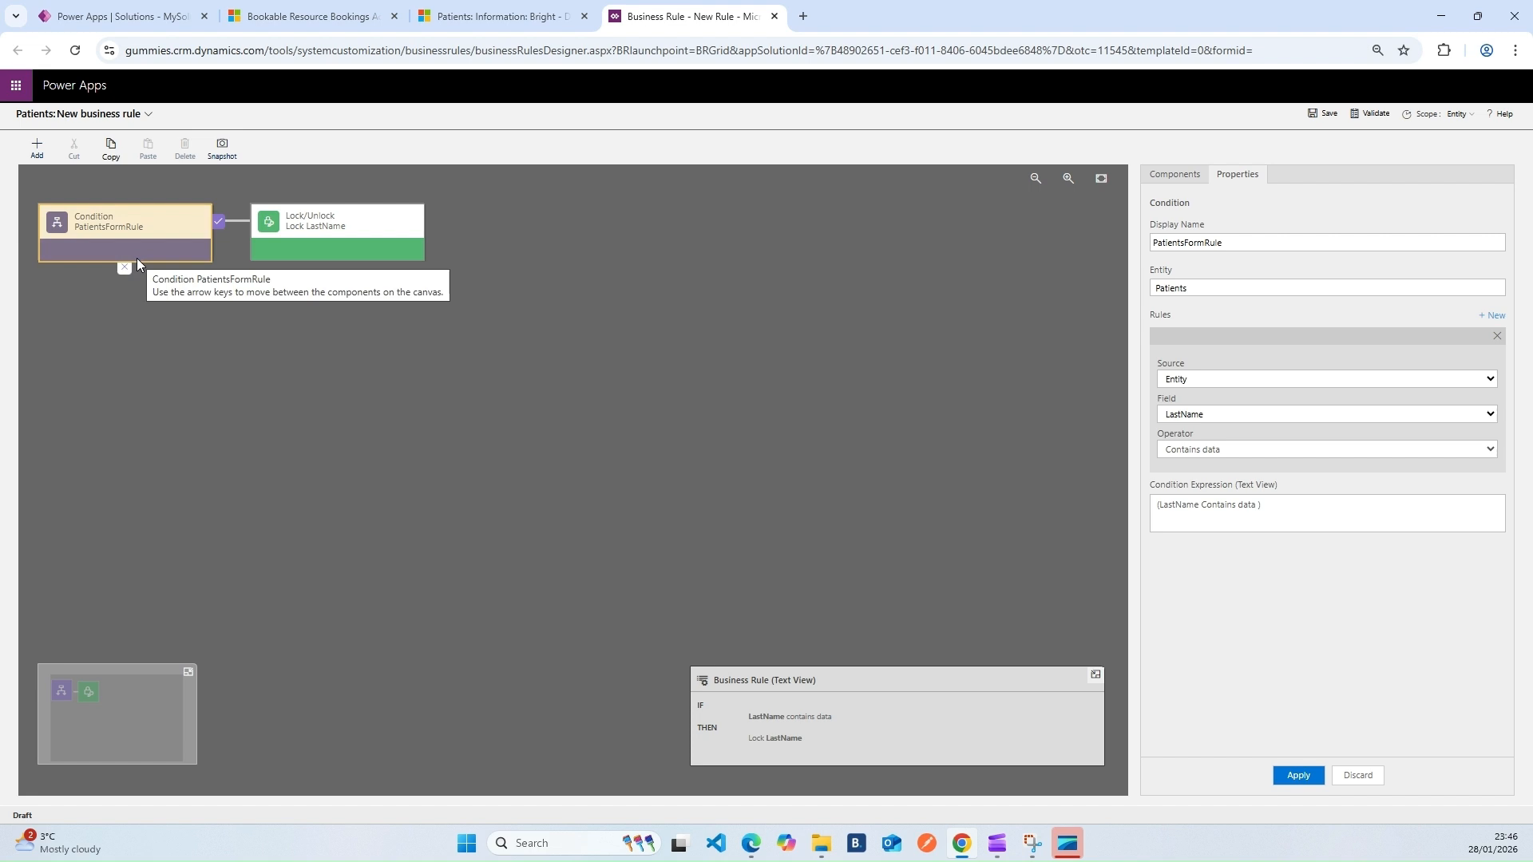
Add a new condition on the else branch of PatientsFormRule
{"action": "left_click", "coordinate": [37, 151]}
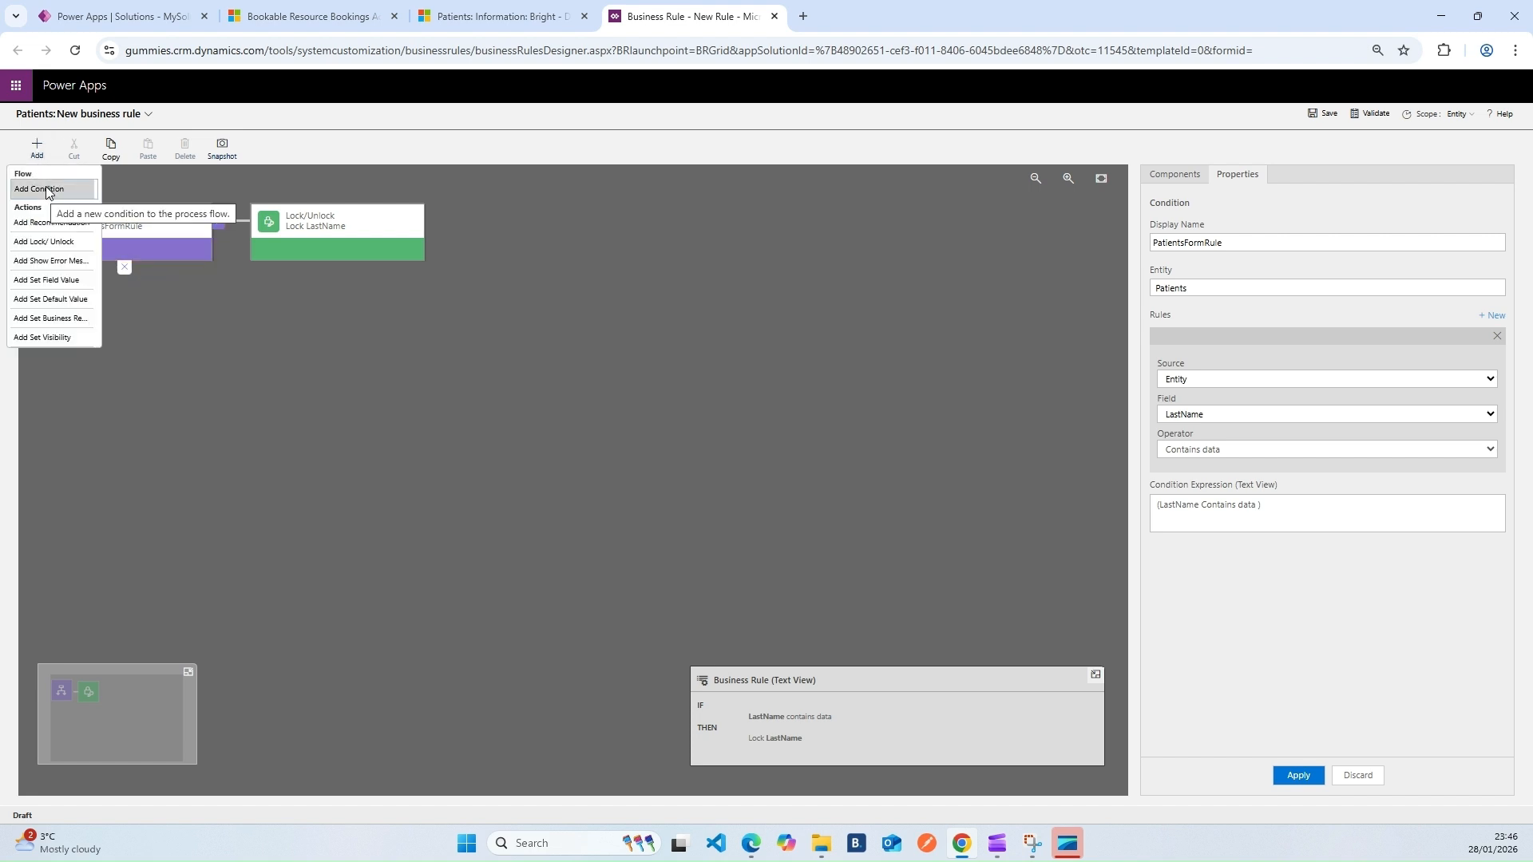
{"action": "left_click", "coordinate": [46, 190]}
{"action": "left_click", "coordinate": [161, 288]}
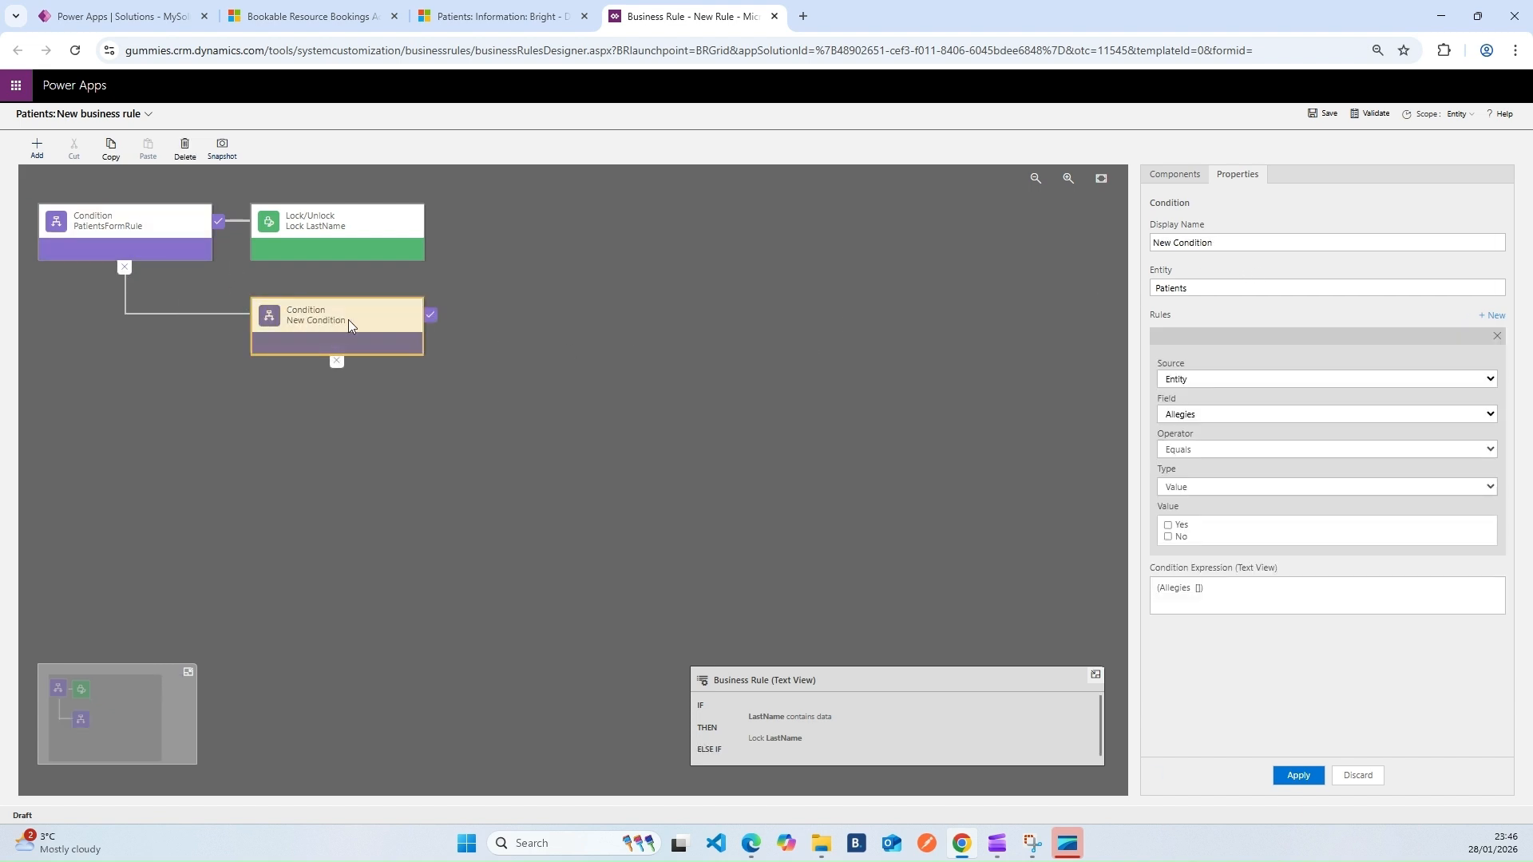
{"action": "left_click_drag", "start_coordinate": [1307, 241], "coordinate": [1099, 243]}
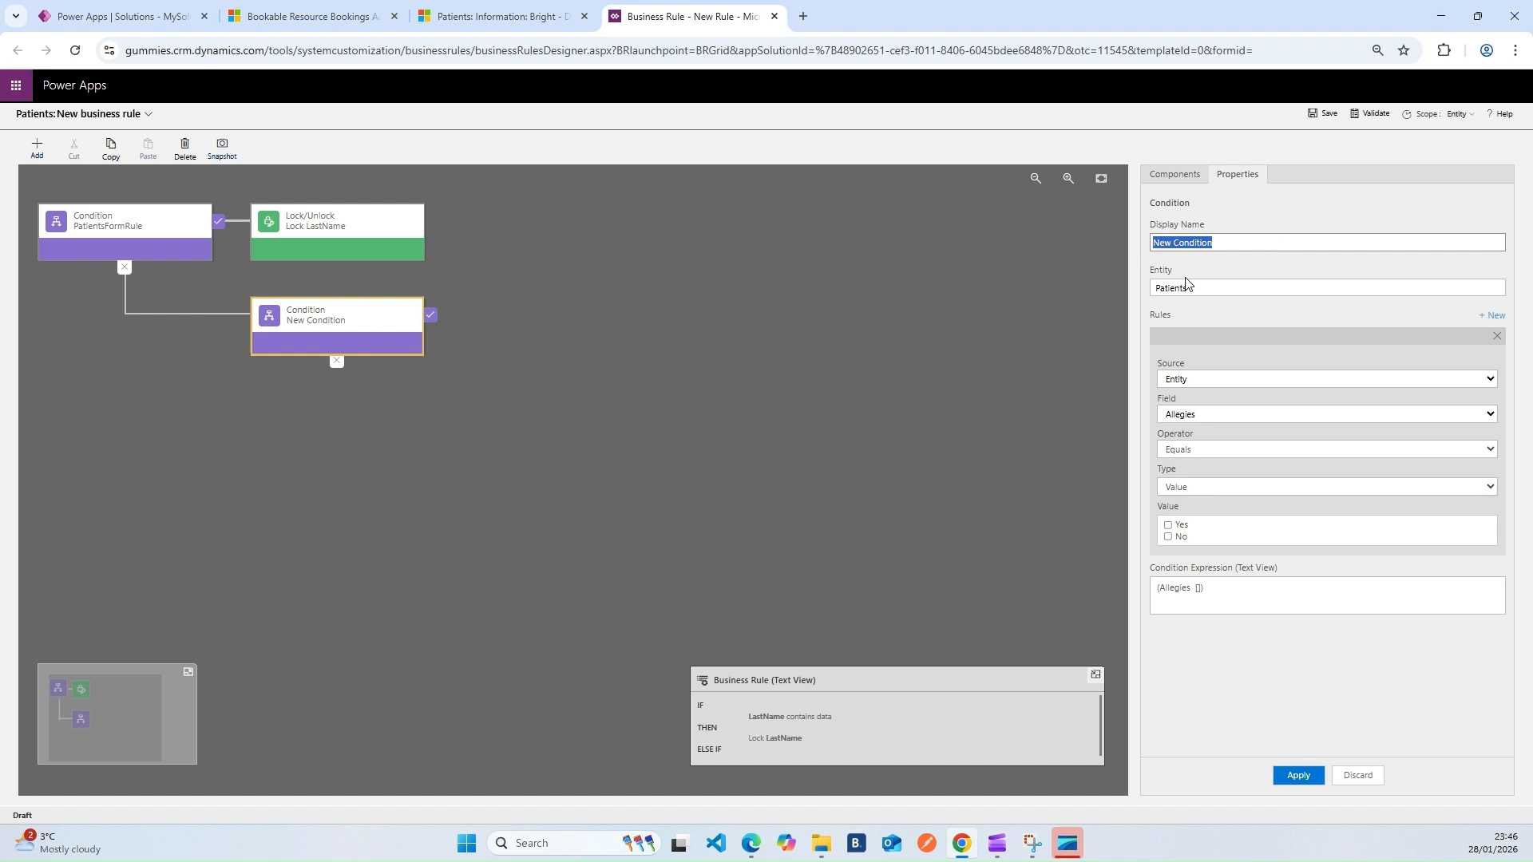
{"action": "key", "text": "ctrl+shift+Tab"}
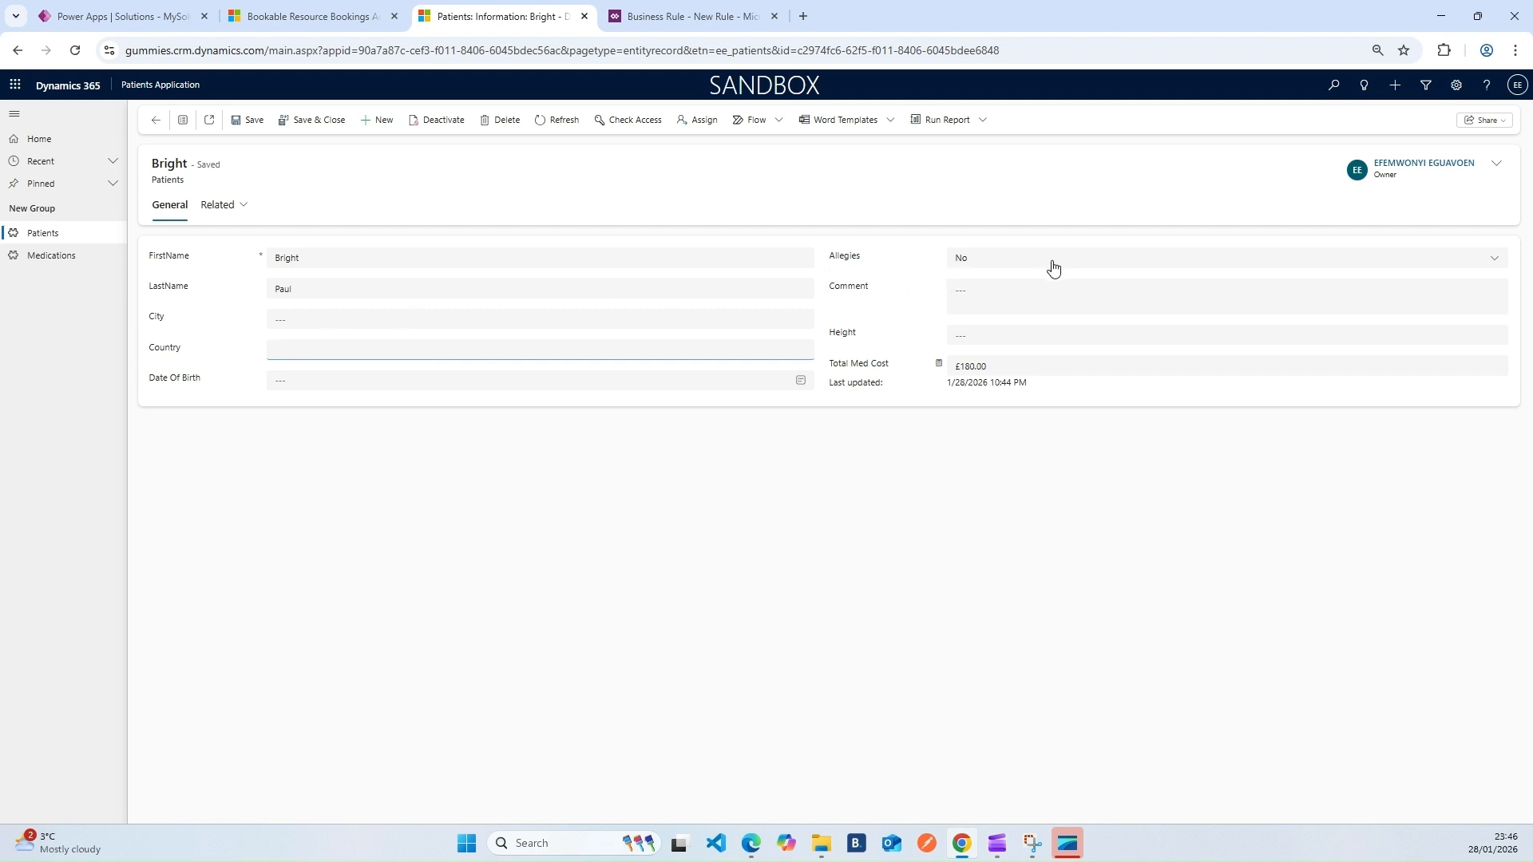
{"action": "left_click", "coordinate": [687, 16]}
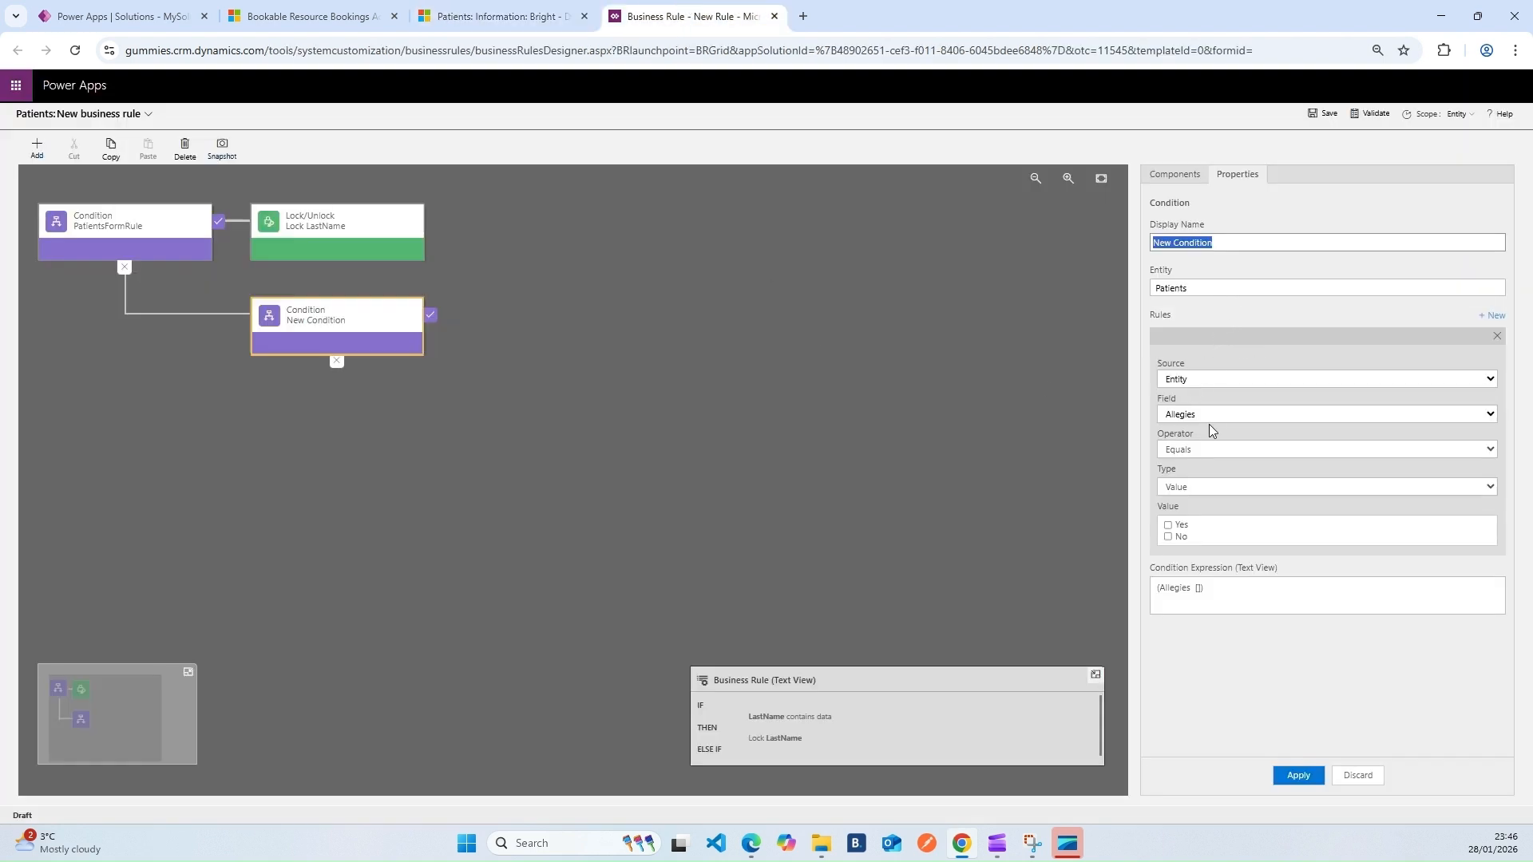
Make the new condition test Allegies equals Yes and name it 'Check if Allegy Is YES'
{"action": "left_click", "coordinate": [1168, 524]}
{"action": "left_click", "coordinate": [1211, 242]}
{"action": "type", "text": "Check if Allegy Is YES"}
{"action": "left_click", "coordinate": [1298, 775]}
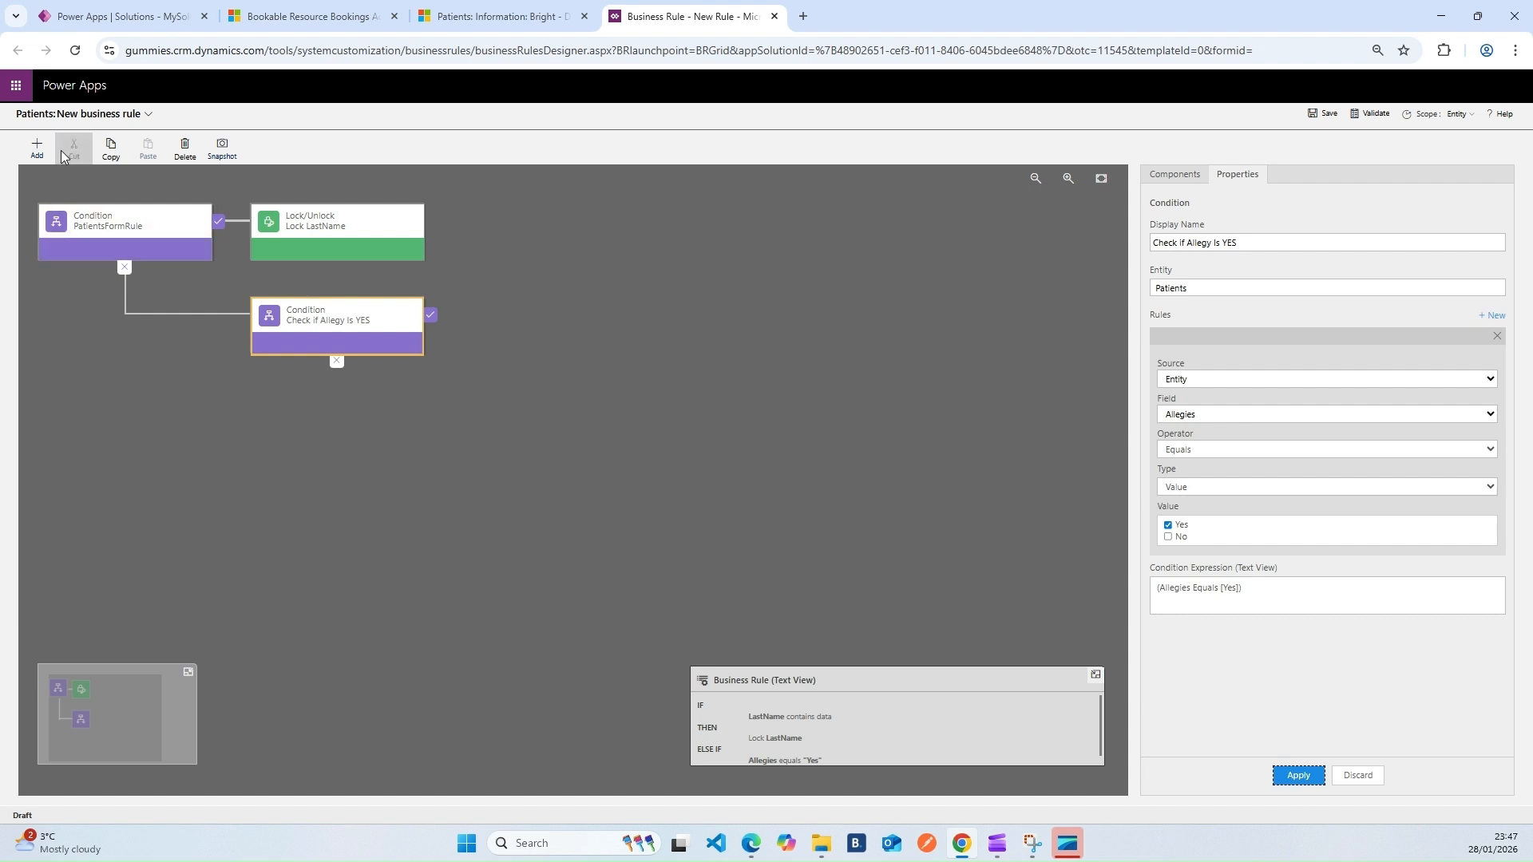
{"action": "left_click", "coordinate": [36, 149]}
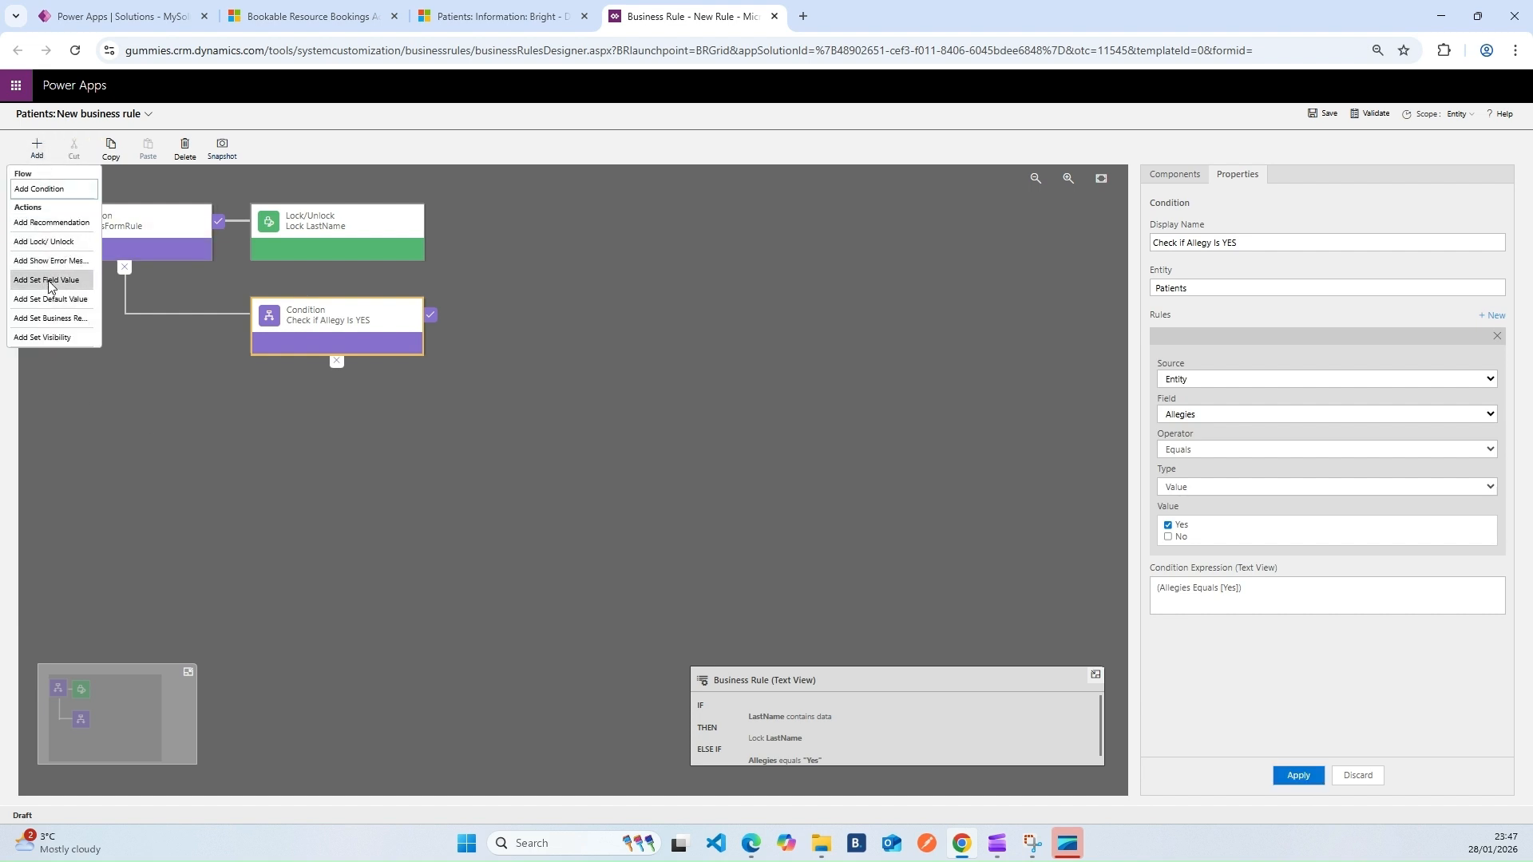
Add a Set Field Value action named 'Set Comment' after the Allegy condition
{"action": "left_click", "coordinate": [48, 281]}
{"action": "left_click", "coordinate": [448, 326]}
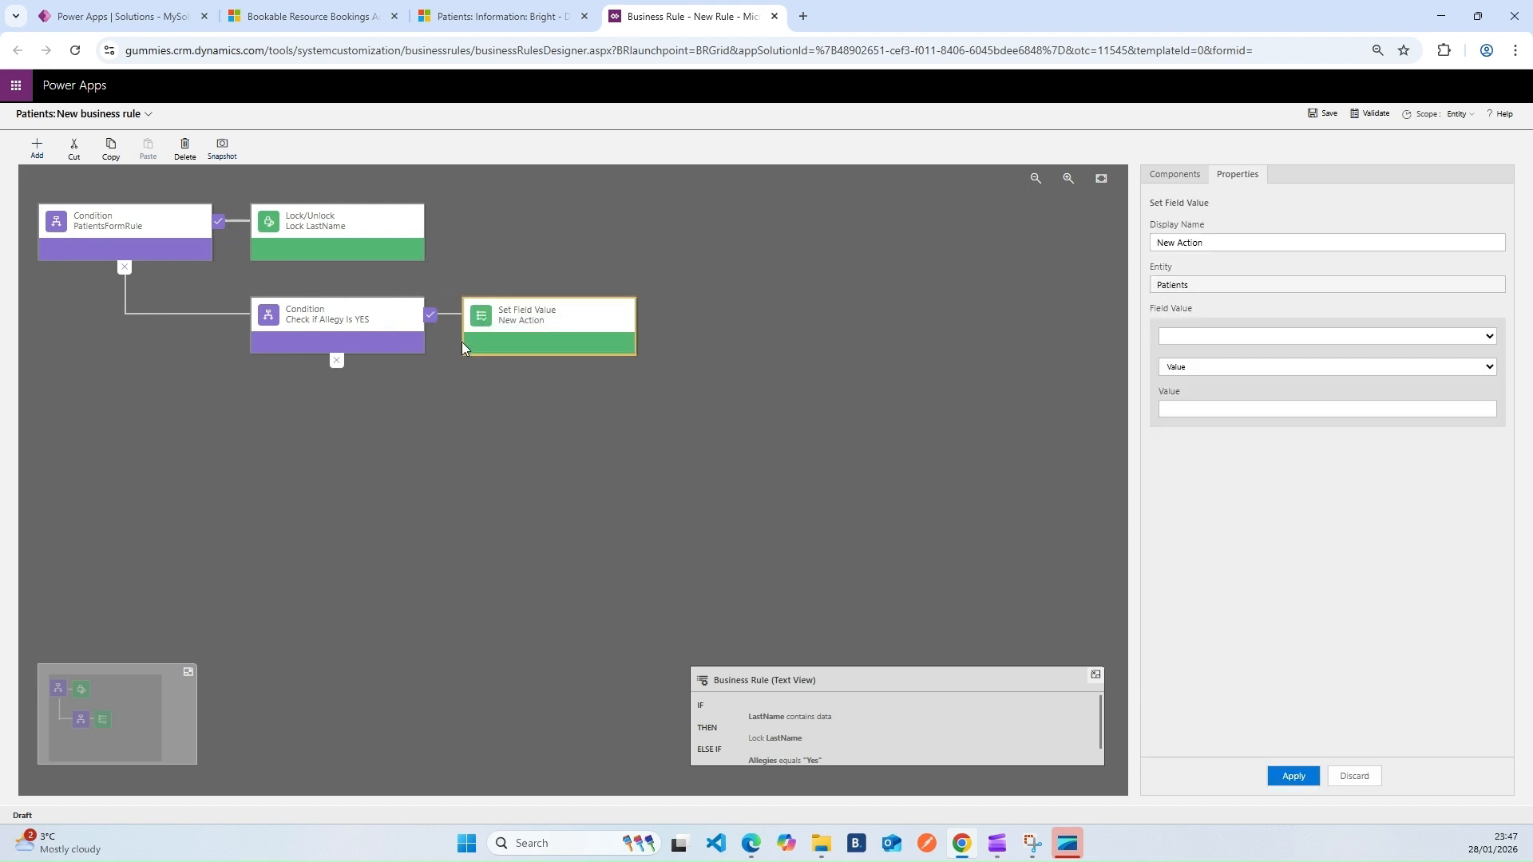
{"action": "left_click_drag", "start_coordinate": [1220, 242], "coordinate": [1102, 246]}
{"action": "type", "text": "Set Coom"}
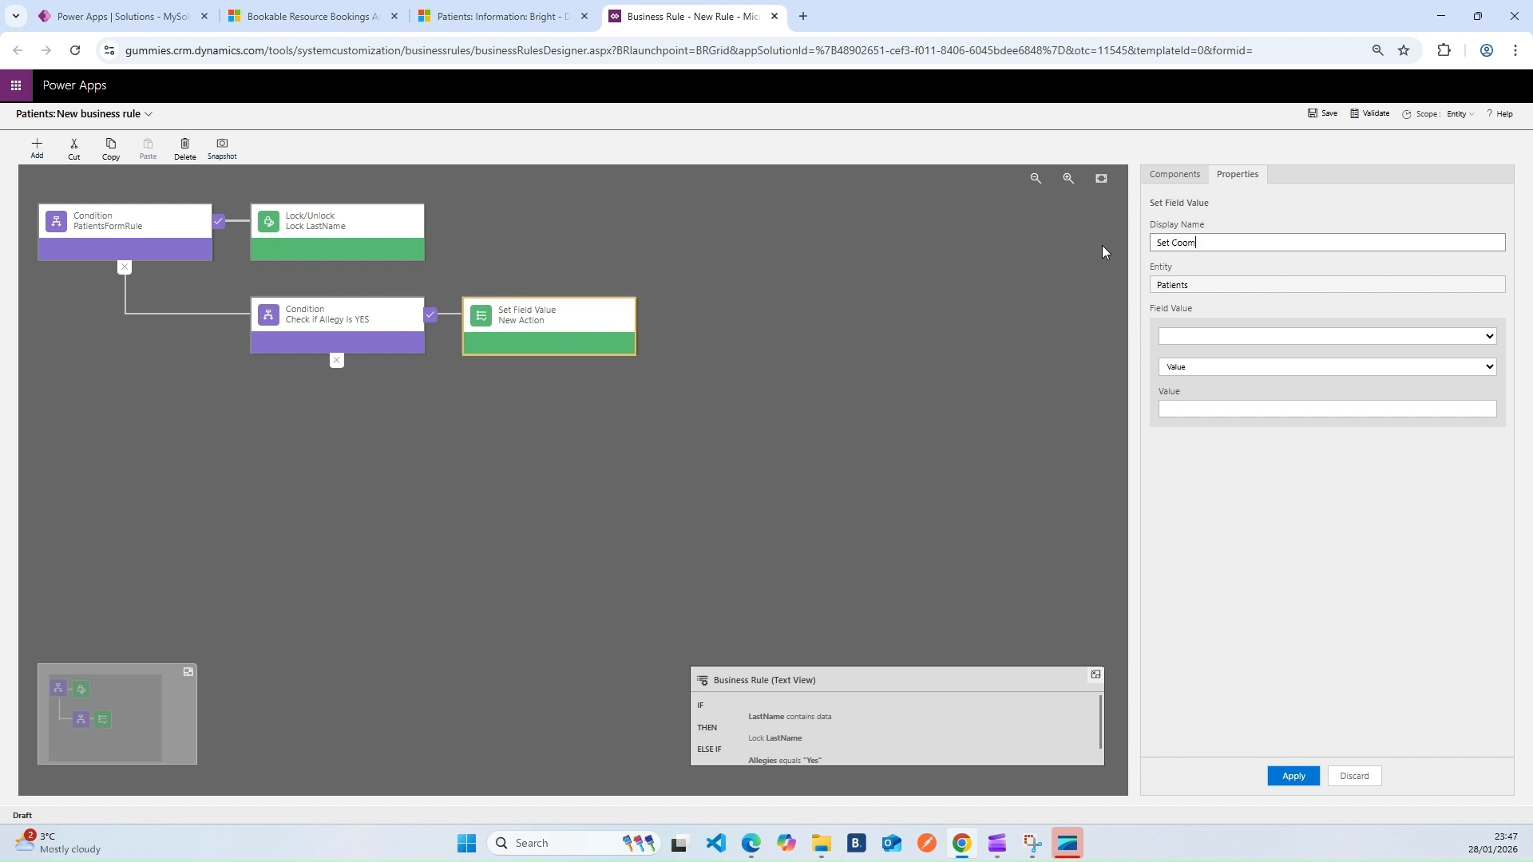
{"action": "type", "text": "emen"}
{"action": "key", "text": "Left"}
{"action": "key", "text": "Left"}
{"action": "key", "text": "BackSpace"}
{"action": "key", "text": "Delete"}
{"action": "type", "text": "en"}
{"action": "left_click", "coordinate": [1186, 241]}
{"action": "key", "text": "BackSpace"}
Set the Comment field to the fixed value '!!! URGENTLY attend to Patient' and apply
{"action": "left_click", "coordinate": [1210, 337]}
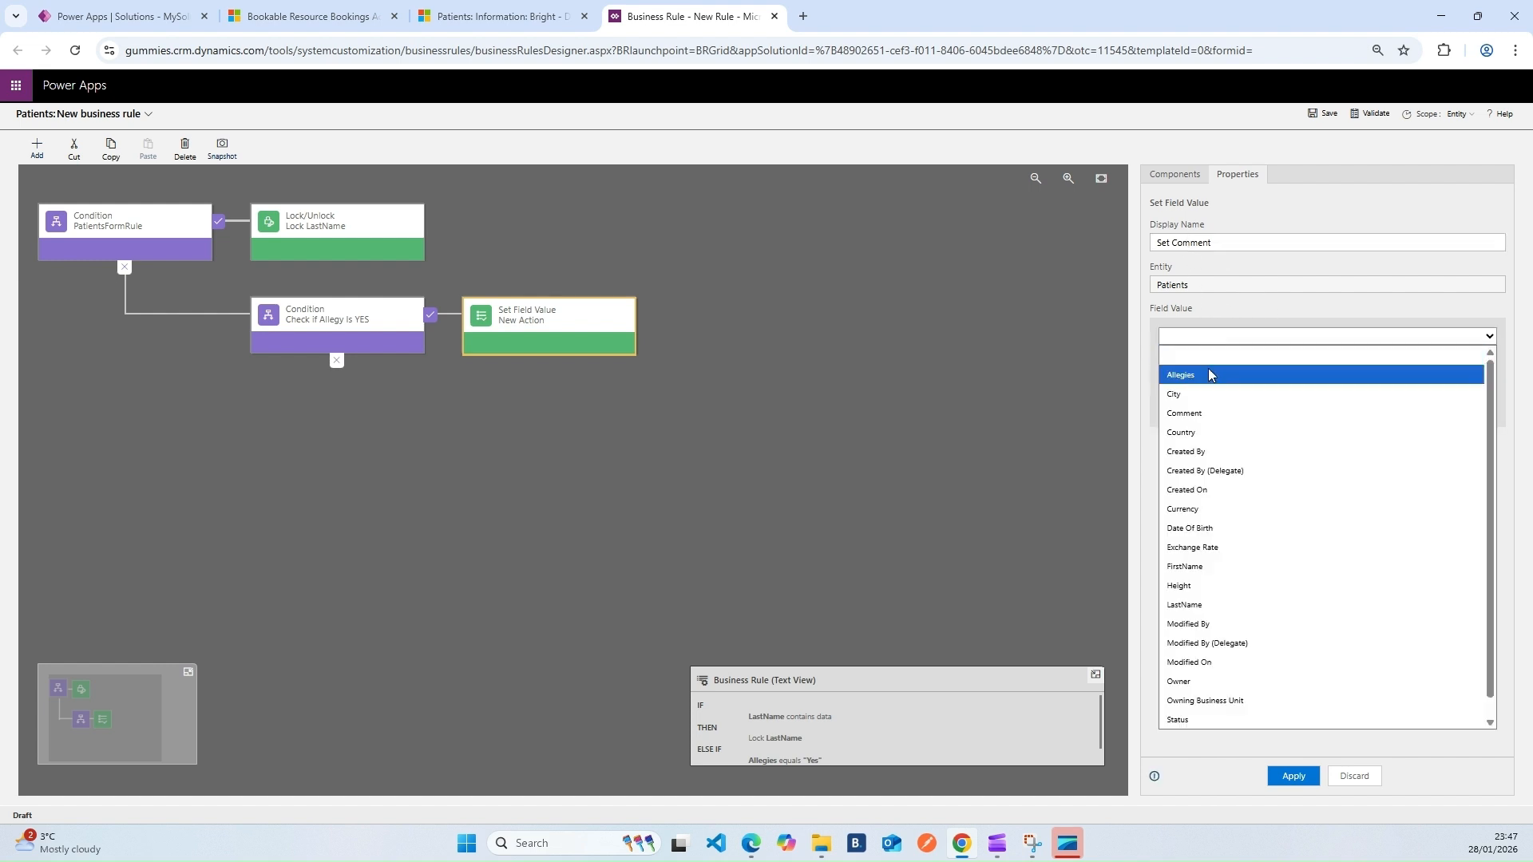
{"action": "left_click", "coordinate": [1200, 426]}
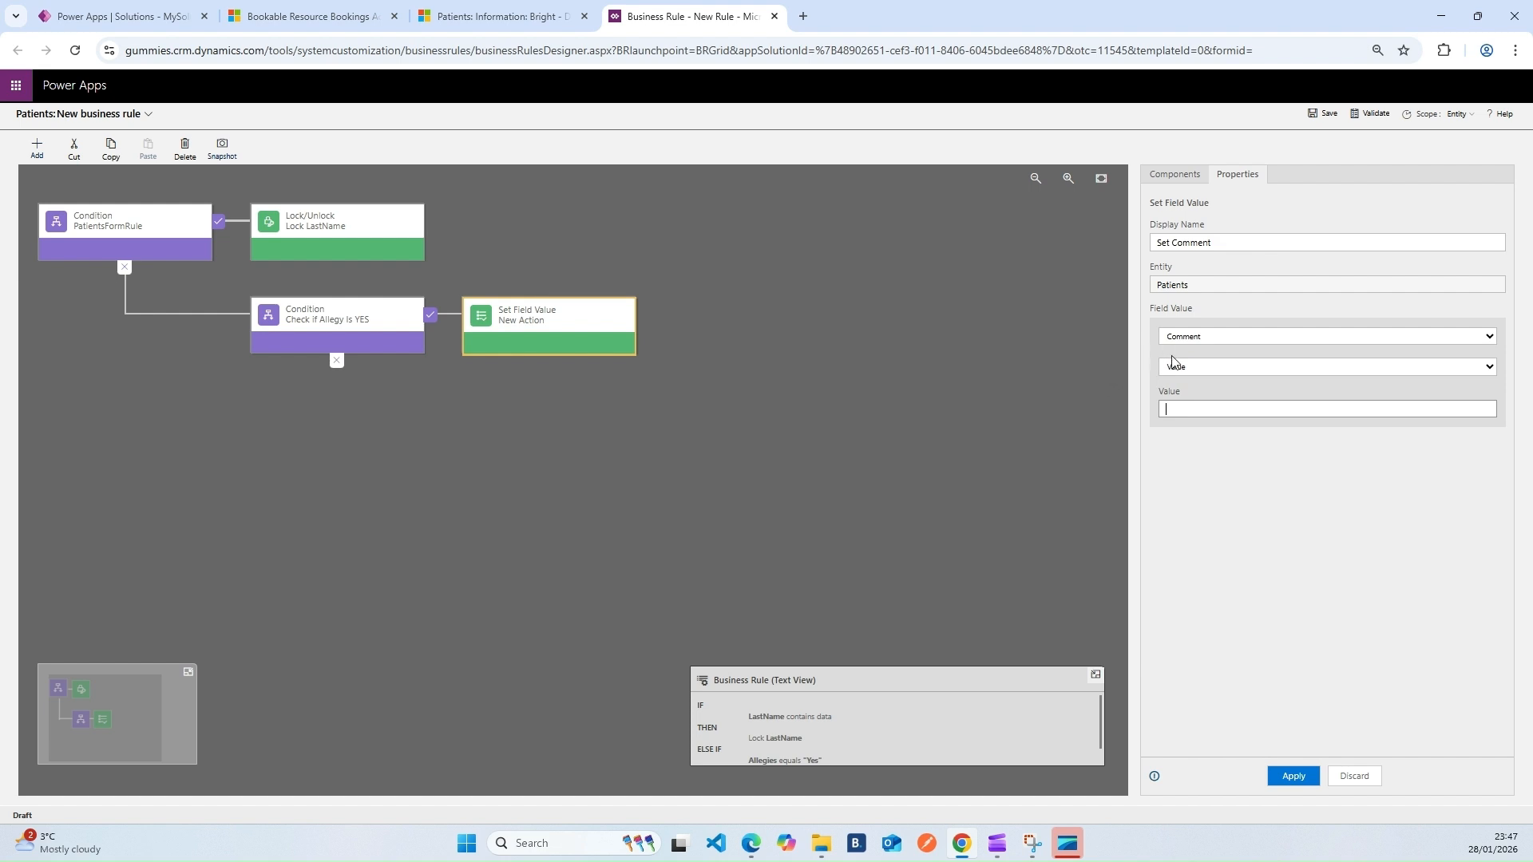
{"action": "left_click", "coordinate": [1198, 369]}
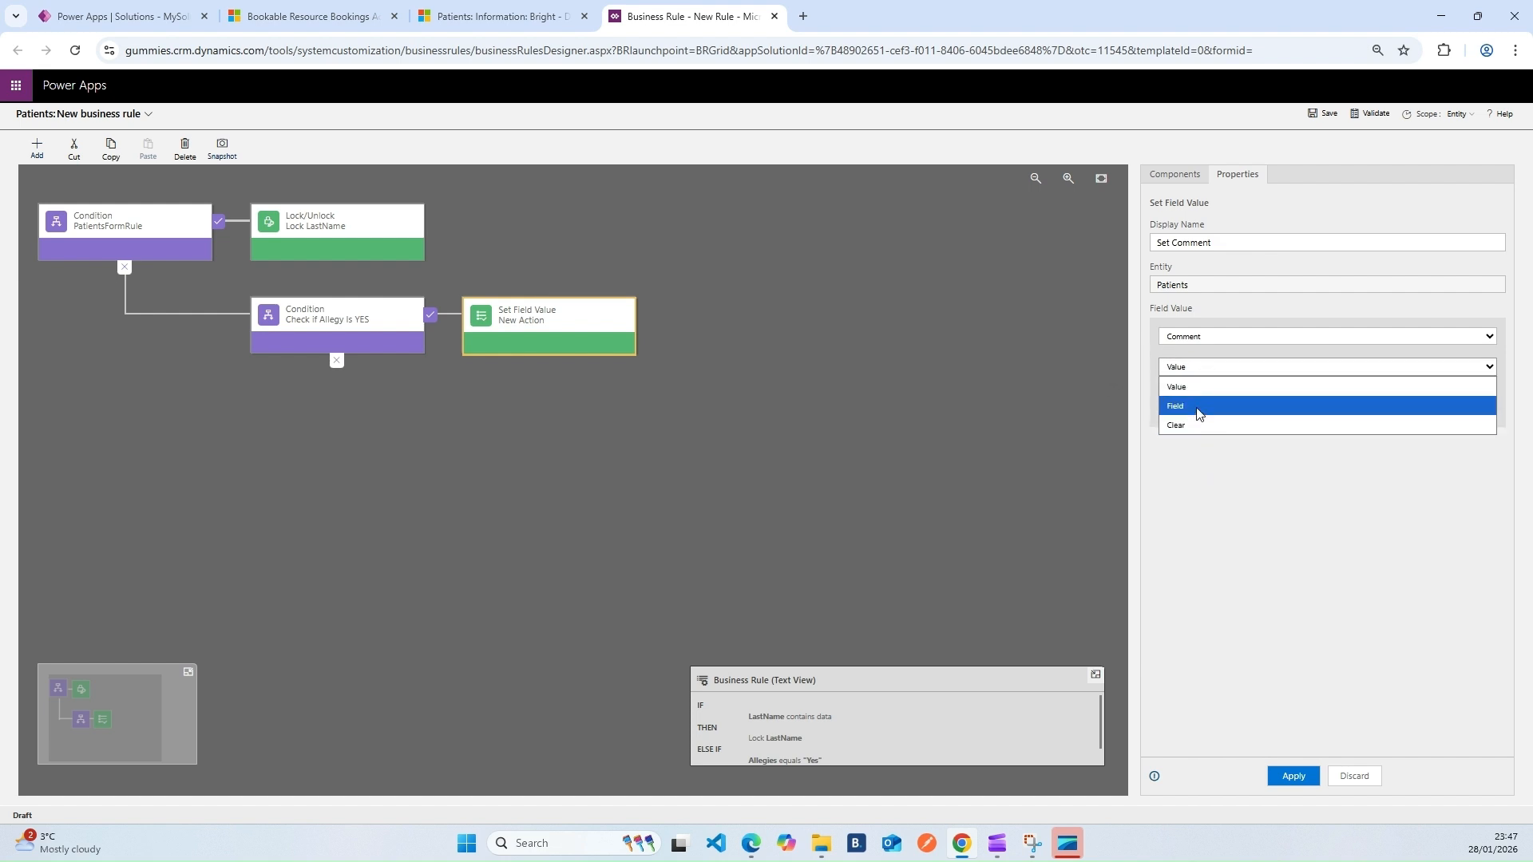
{"action": "left_click", "coordinate": [1196, 388]}
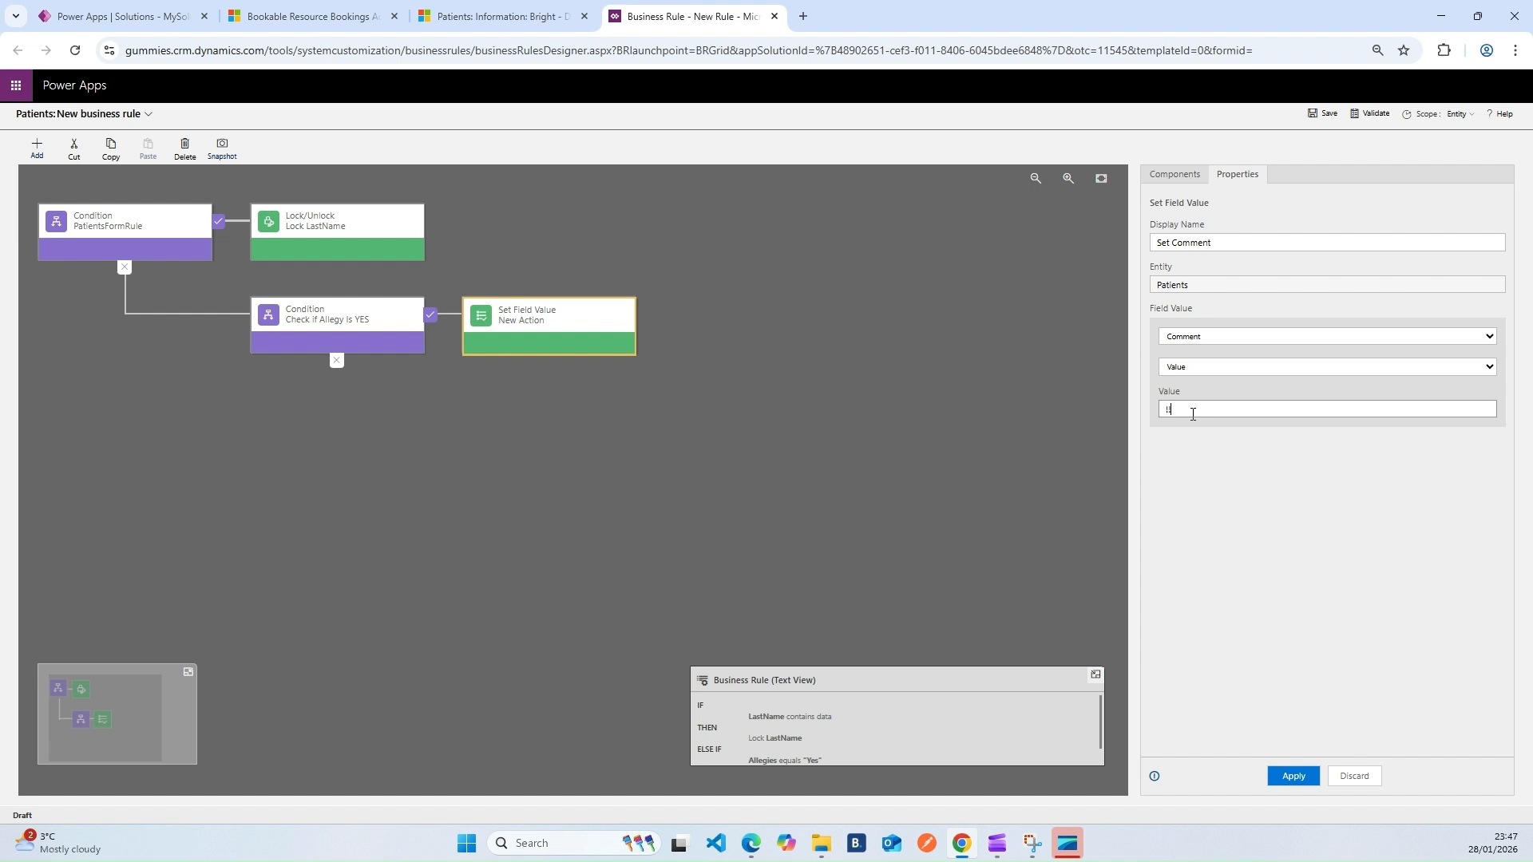
{"action": "type", "text": "!!! URGENTLY attend to Patienyt"}
{"action": "left_click", "coordinate": [1286, 778]}
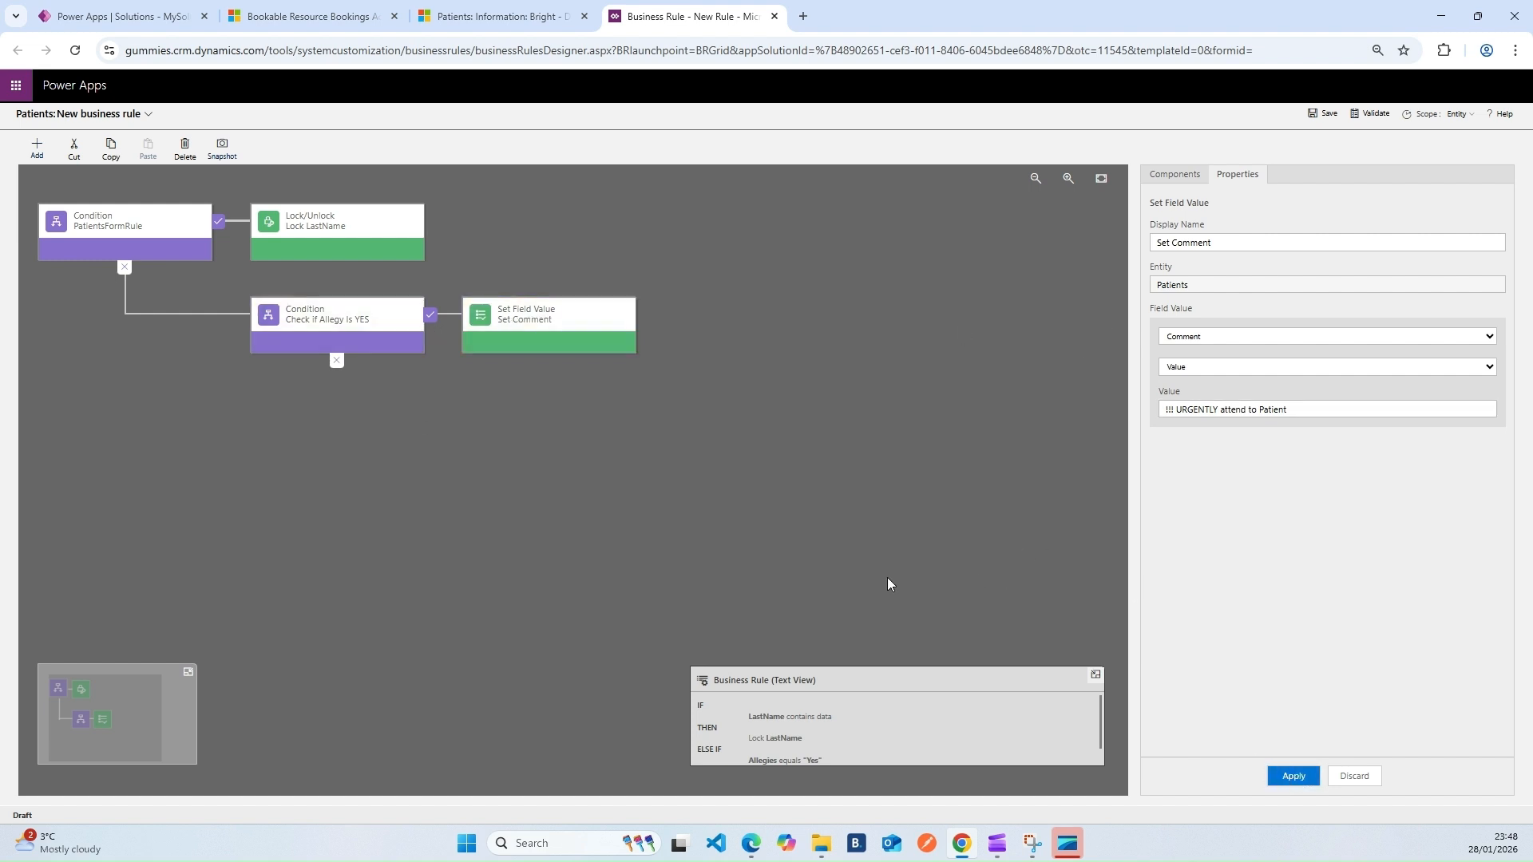
{"action": "left_click", "coordinate": [520, 24]}
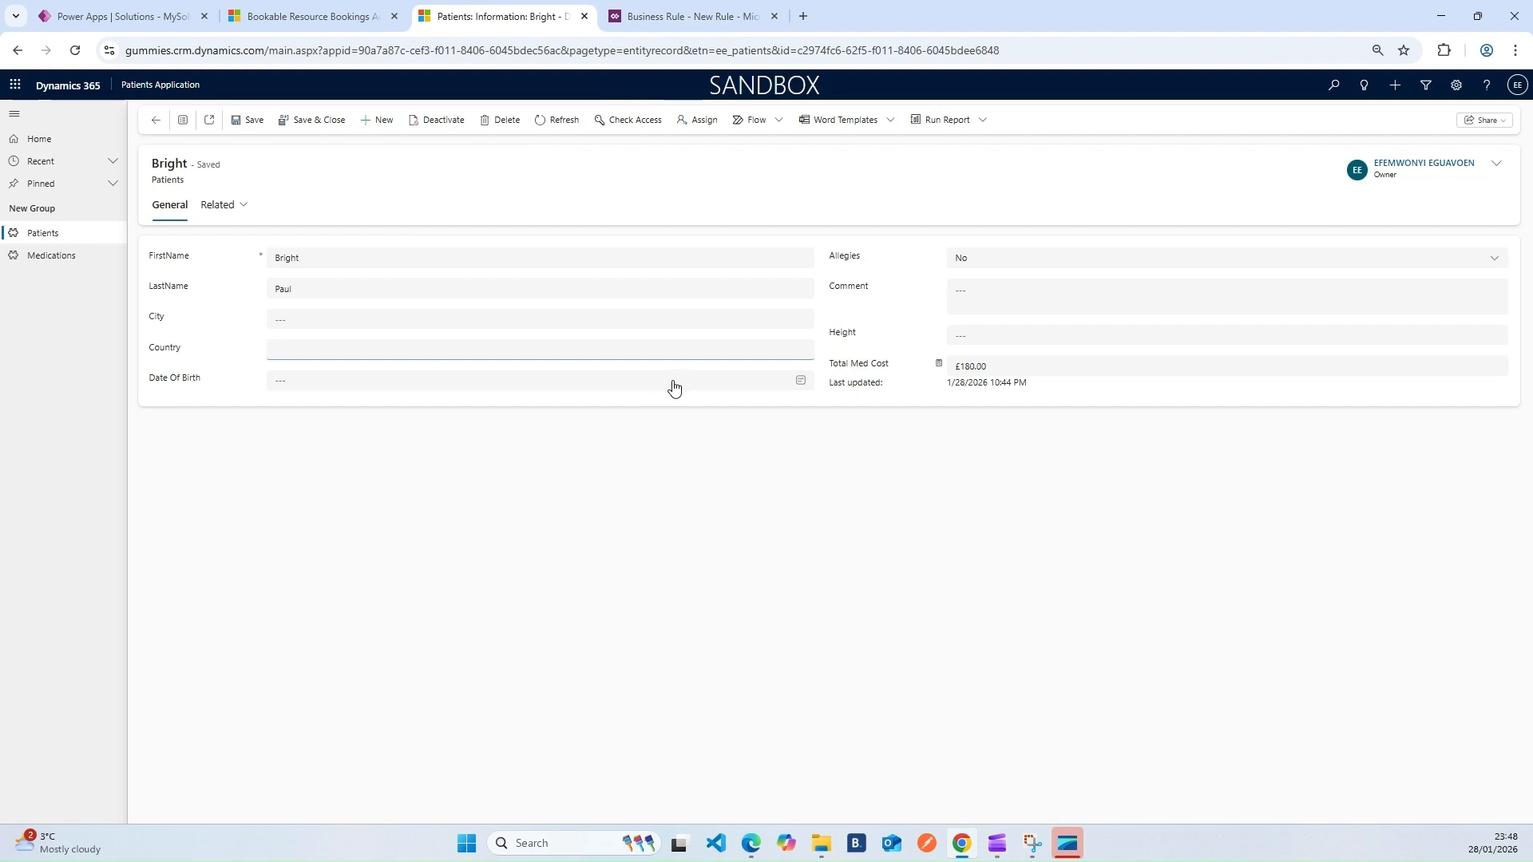
{"action": "left_click", "coordinate": [973, 333]}
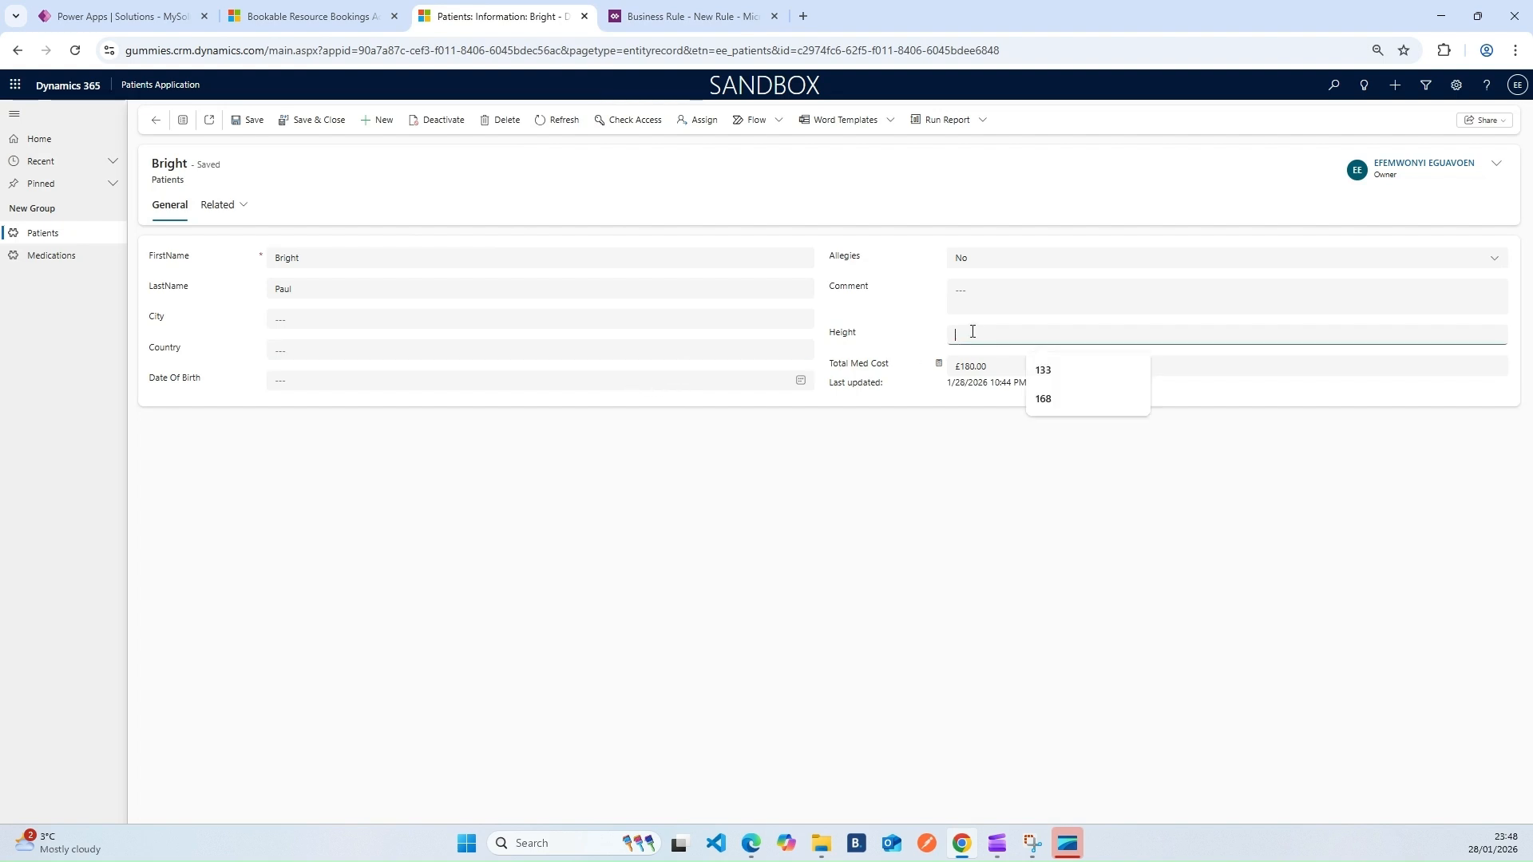
{"action": "left_click", "coordinate": [900, 326]}
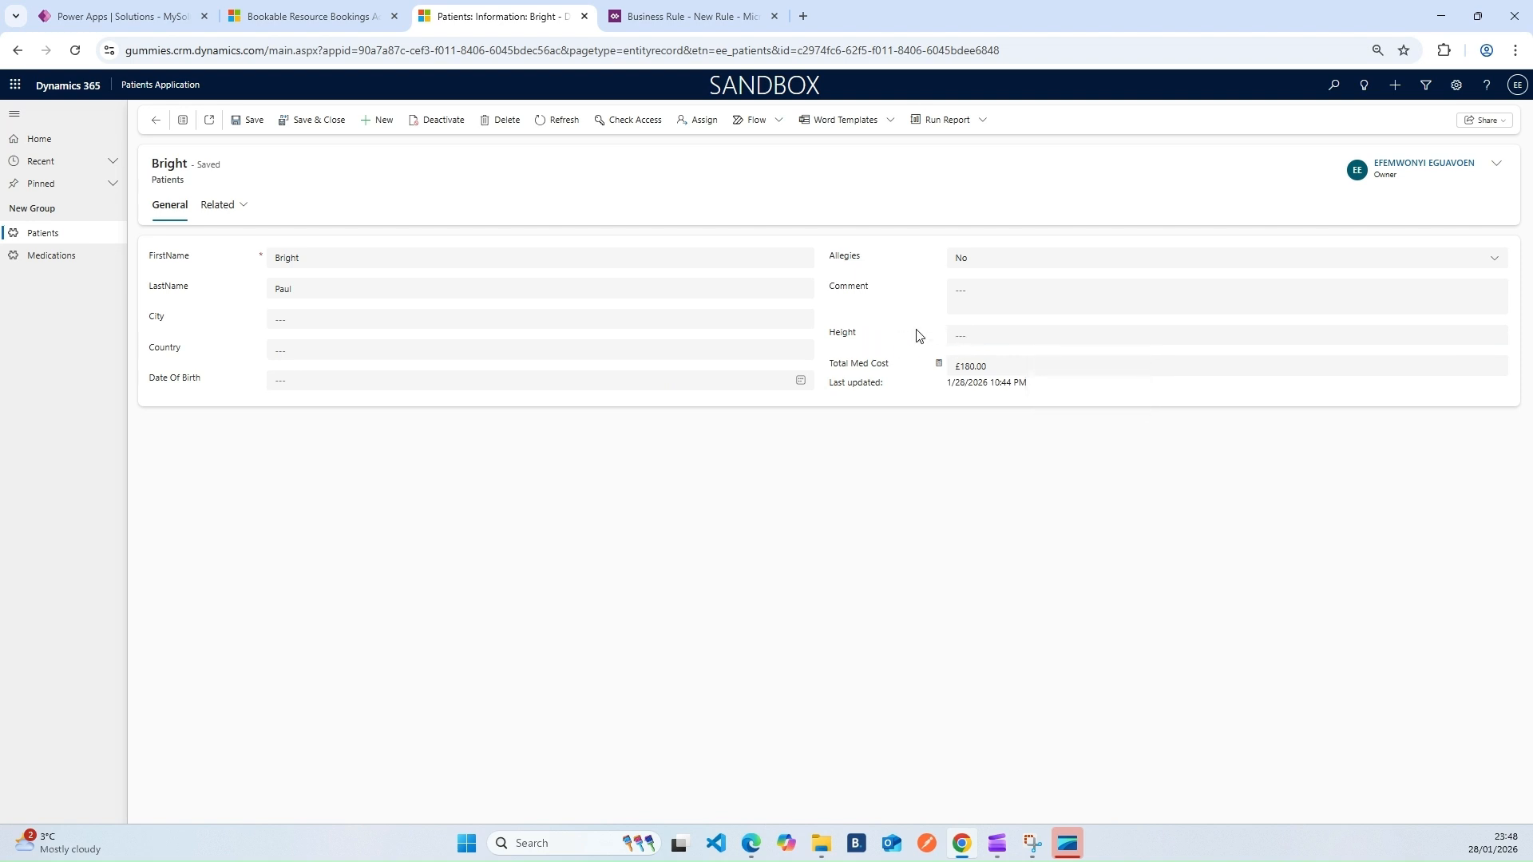
{"action": "left_click", "coordinate": [708, 10]}
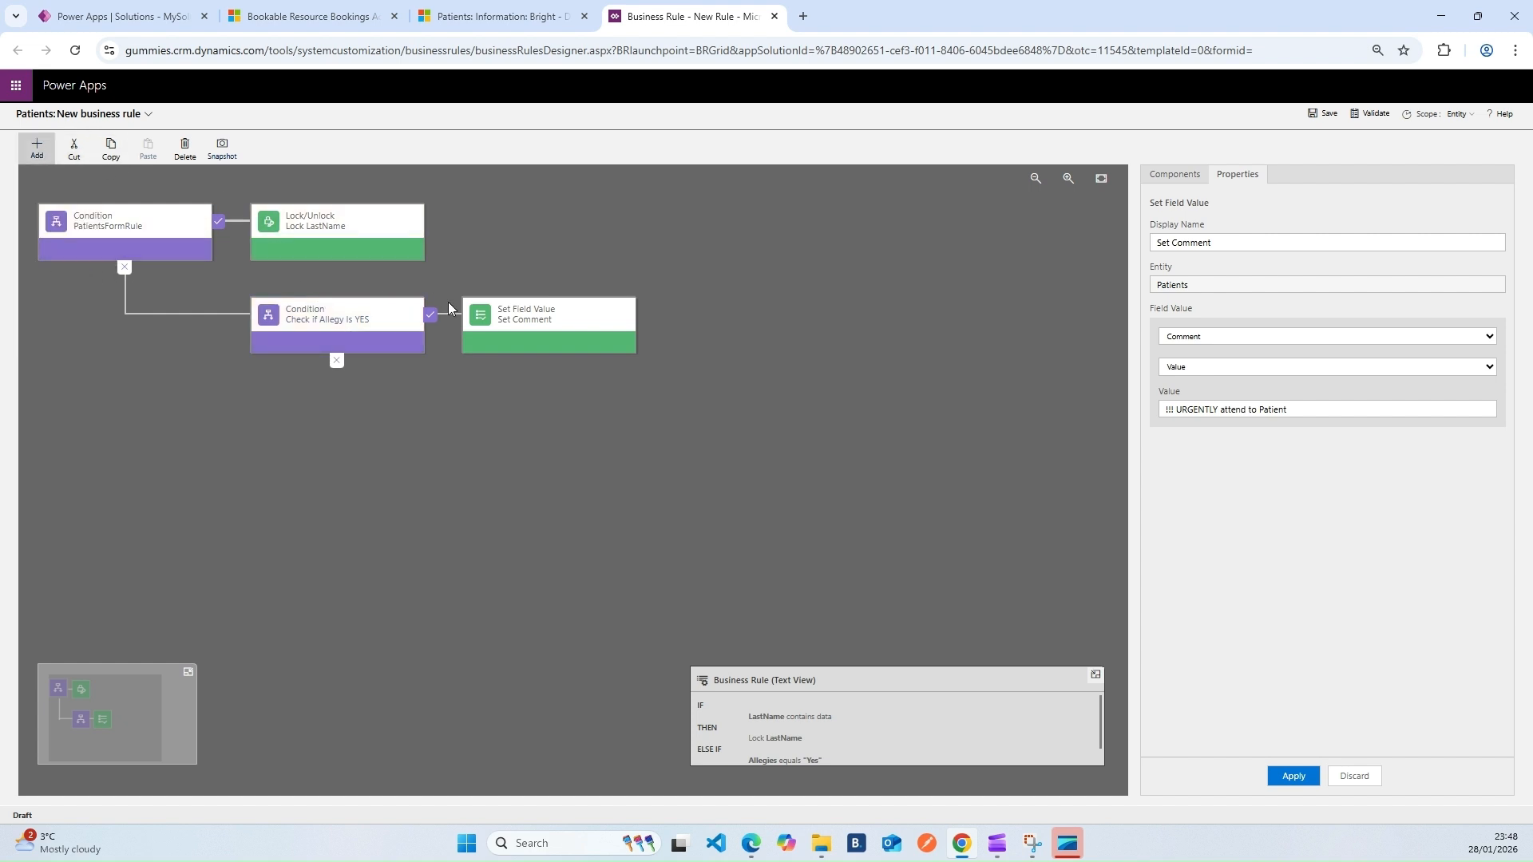
Add a Set Business Required action named 'Hieght is Mandatory' after Set Comment
{"action": "mouse_move", "coordinate": [37, 149]}
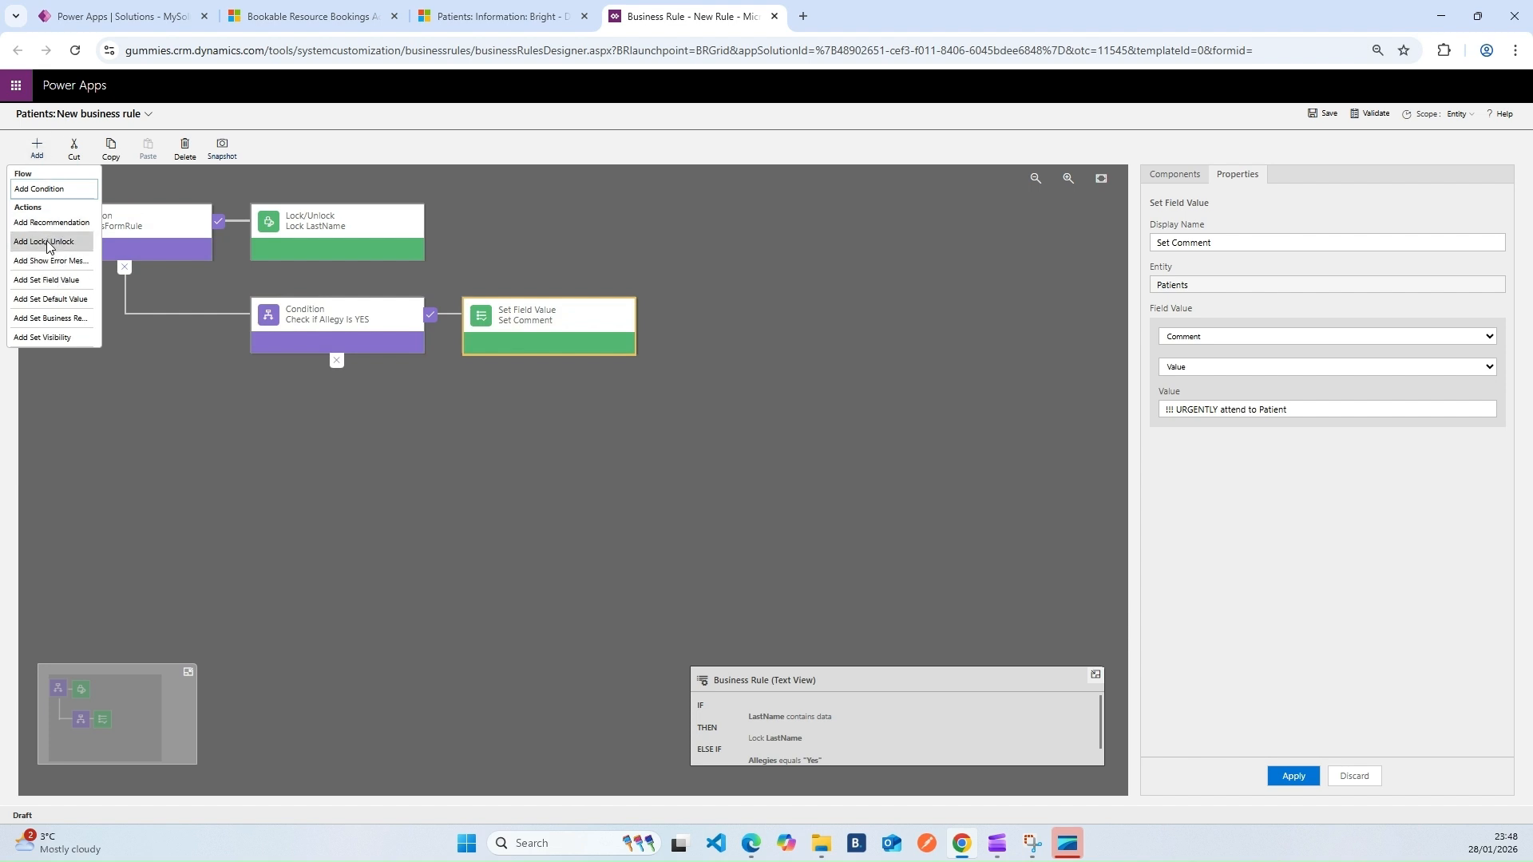
{"action": "left_click", "coordinate": [44, 317]}
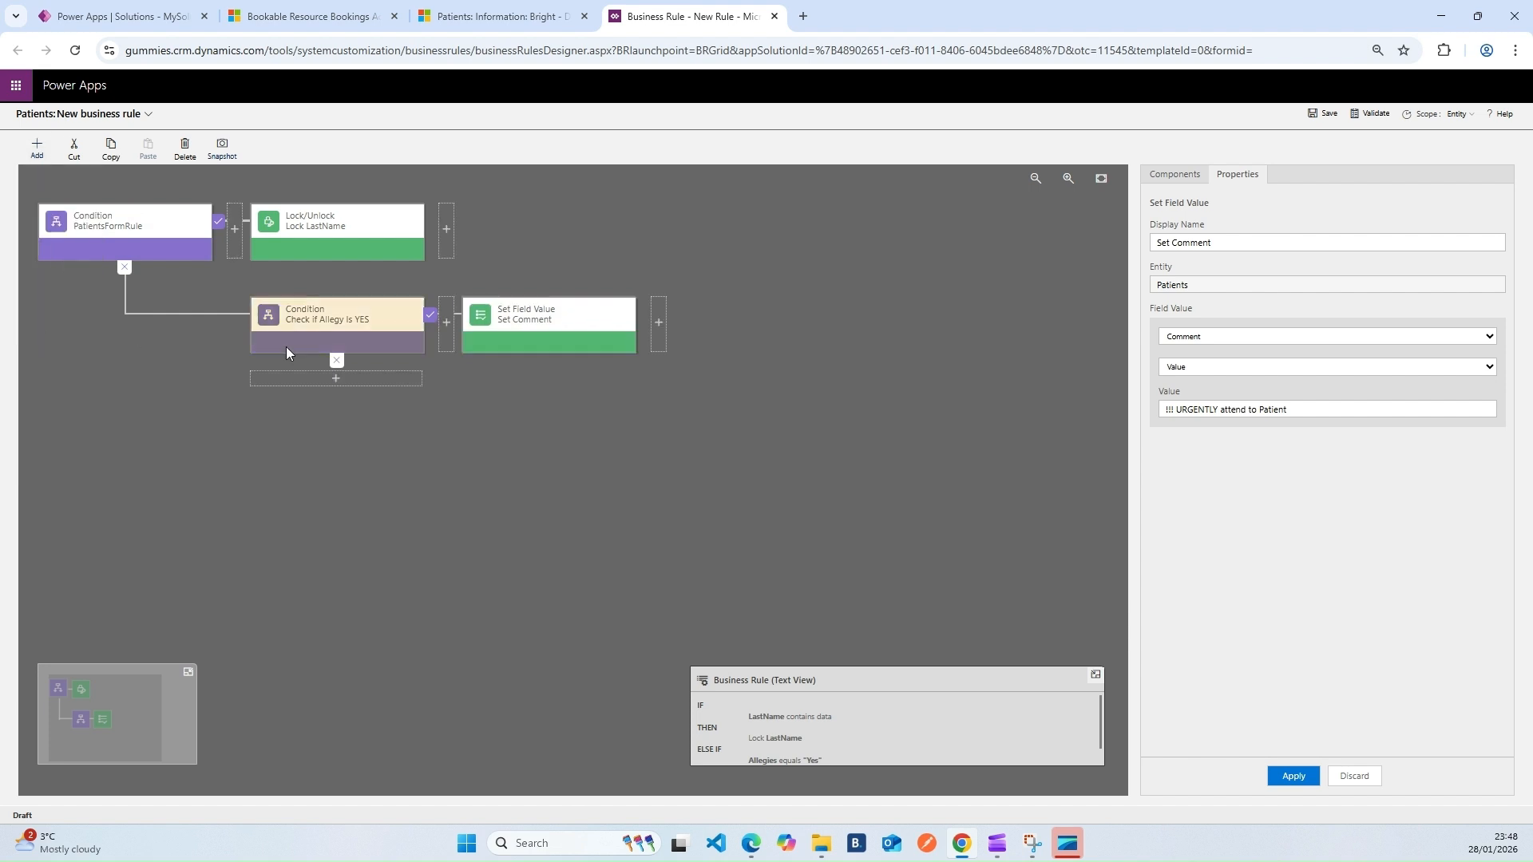
{"action": "left_click", "coordinate": [655, 327]}
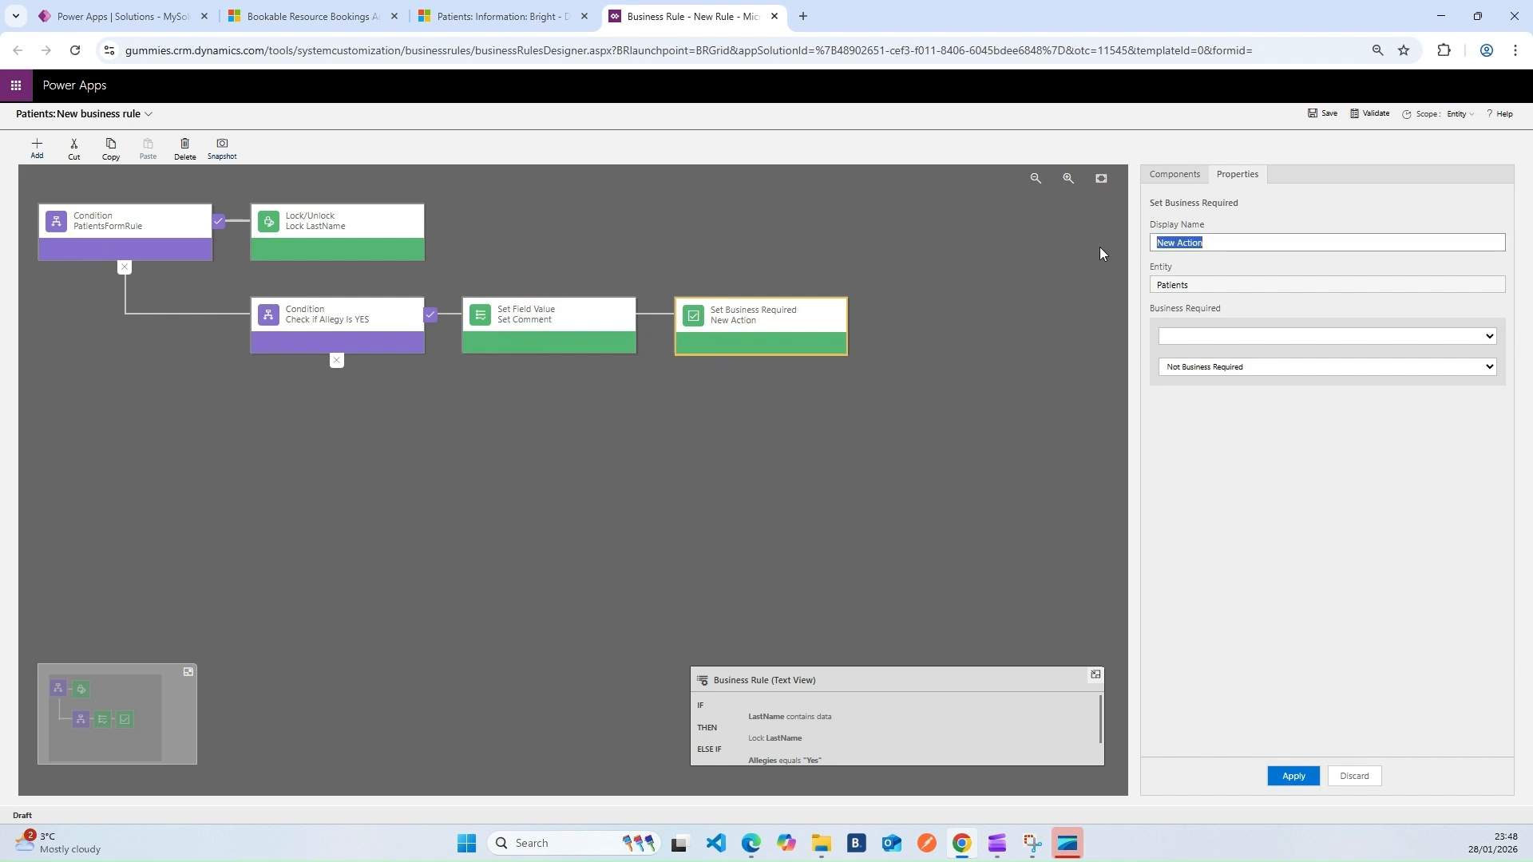
{"action": "type", "text": "Mandatory"}
{"action": "key", "text": "Home"}
{"action": "type", "text": "ieght is"}
Make Height Business Required in that action and apply it
{"action": "left_click", "coordinate": [1237, 332]}
{"action": "left_click", "coordinate": [1201, 592]}
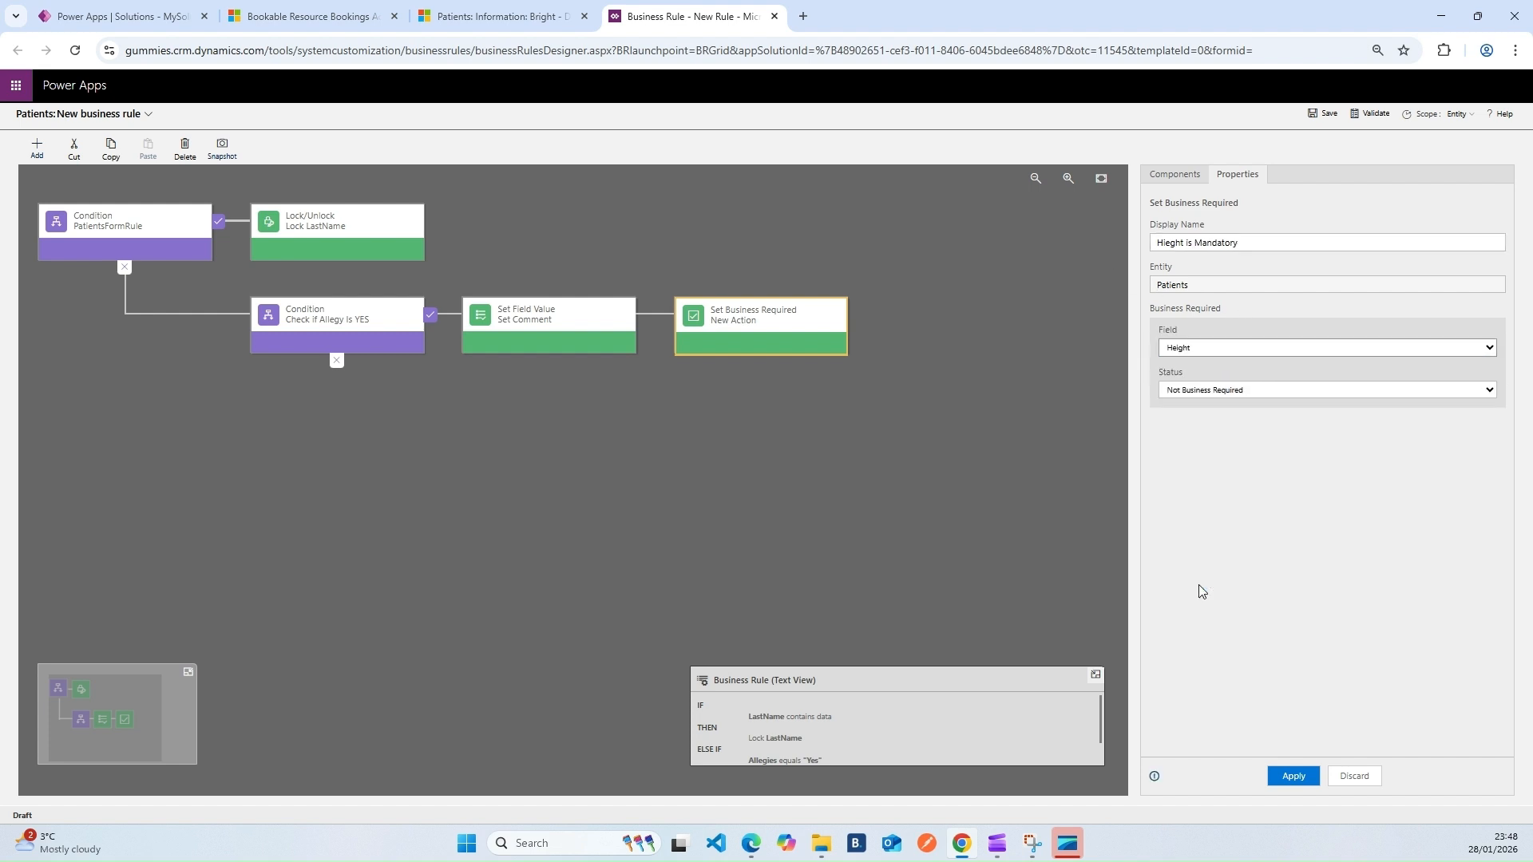
{"action": "left_click", "coordinate": [1259, 376]}
{"action": "left_click", "coordinate": [1226, 389]}
{"action": "left_click", "coordinate": [1293, 776]}
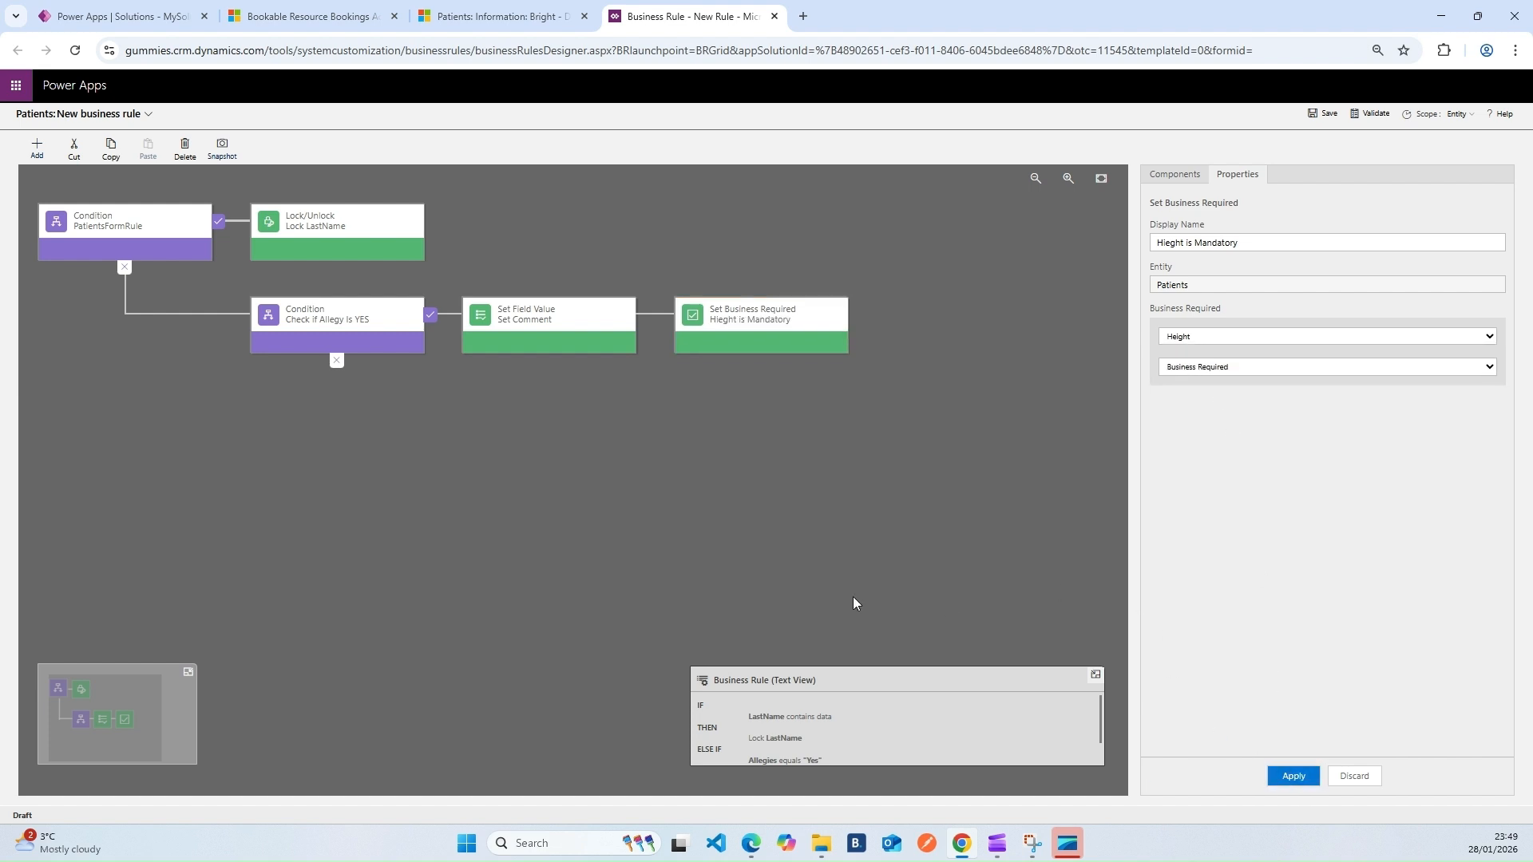
{"action": "left_click", "coordinate": [331, 334]}
Add a new condition under Check if Allegy Is YES, then glance at the patient form
{"action": "left_click", "coordinate": [38, 152]}
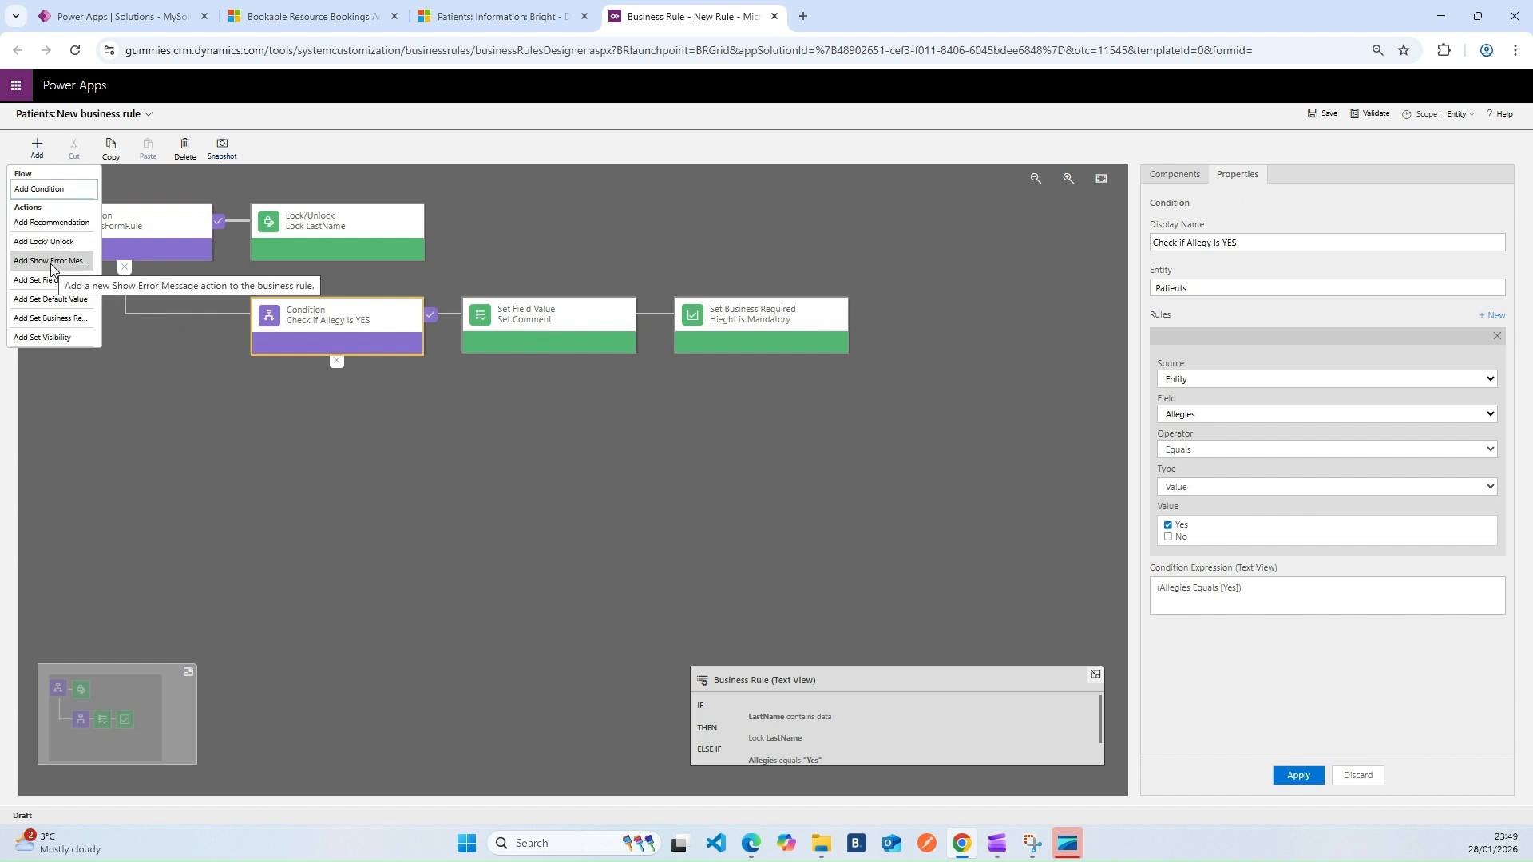
{"action": "left_click", "coordinate": [48, 191]}
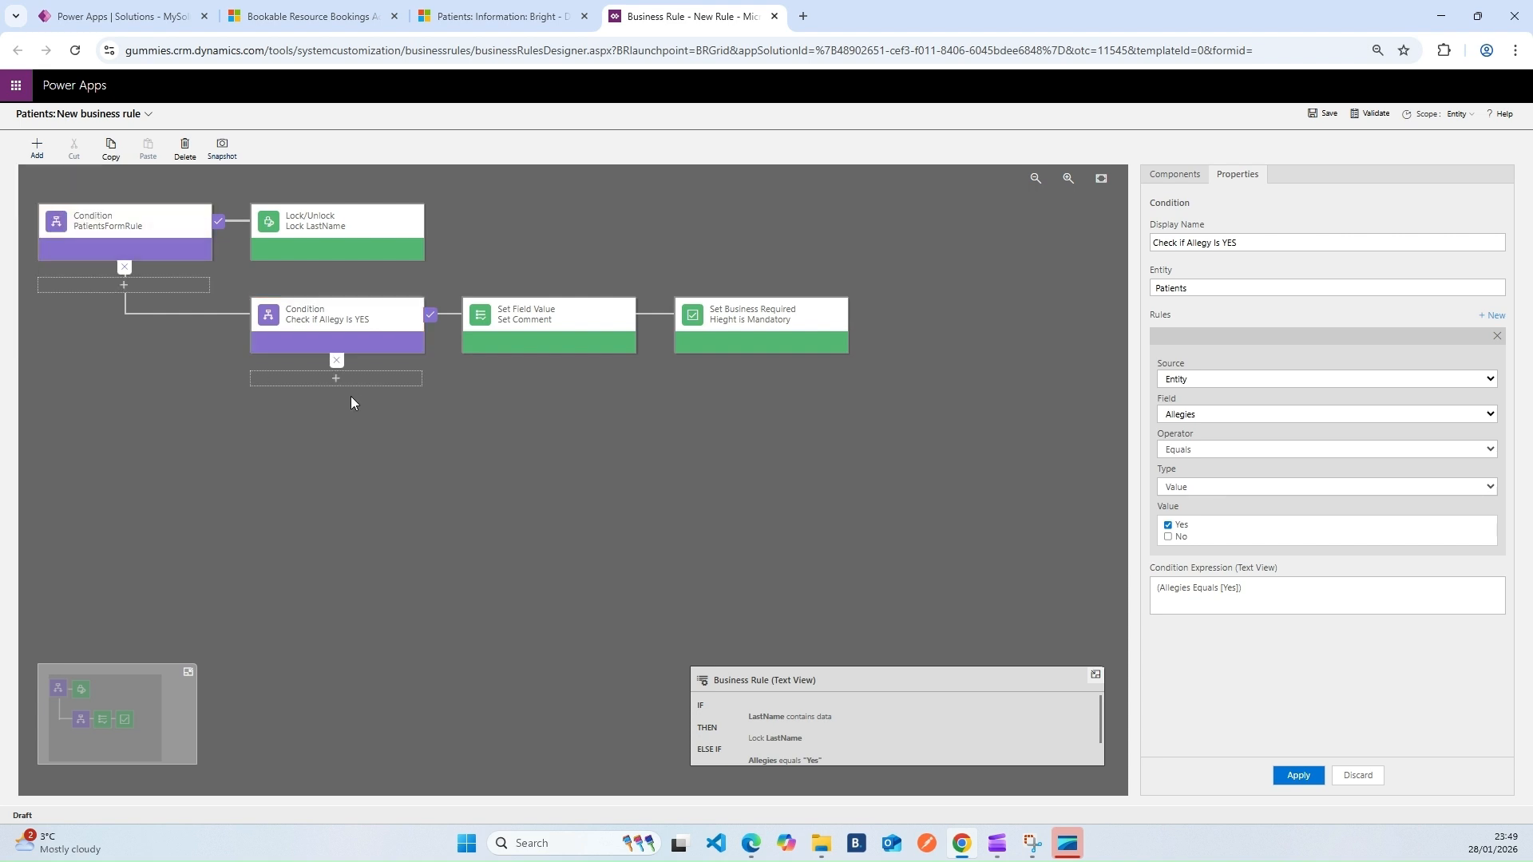
{"action": "left_click", "coordinate": [364, 377]}
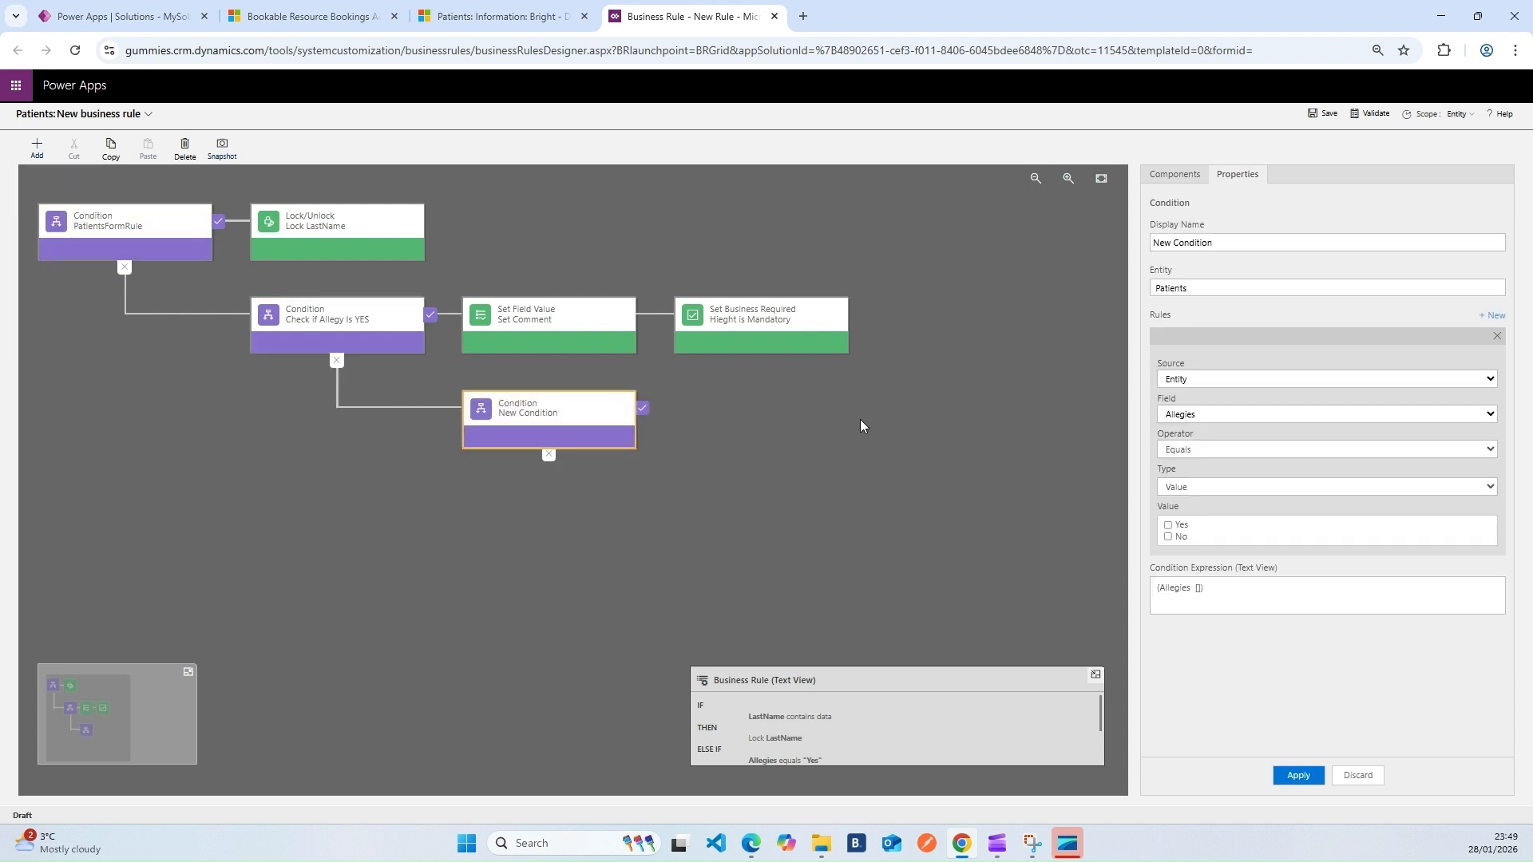
{"action": "left_click_drag", "start_coordinate": [1254, 242], "coordinate": [1101, 246]}
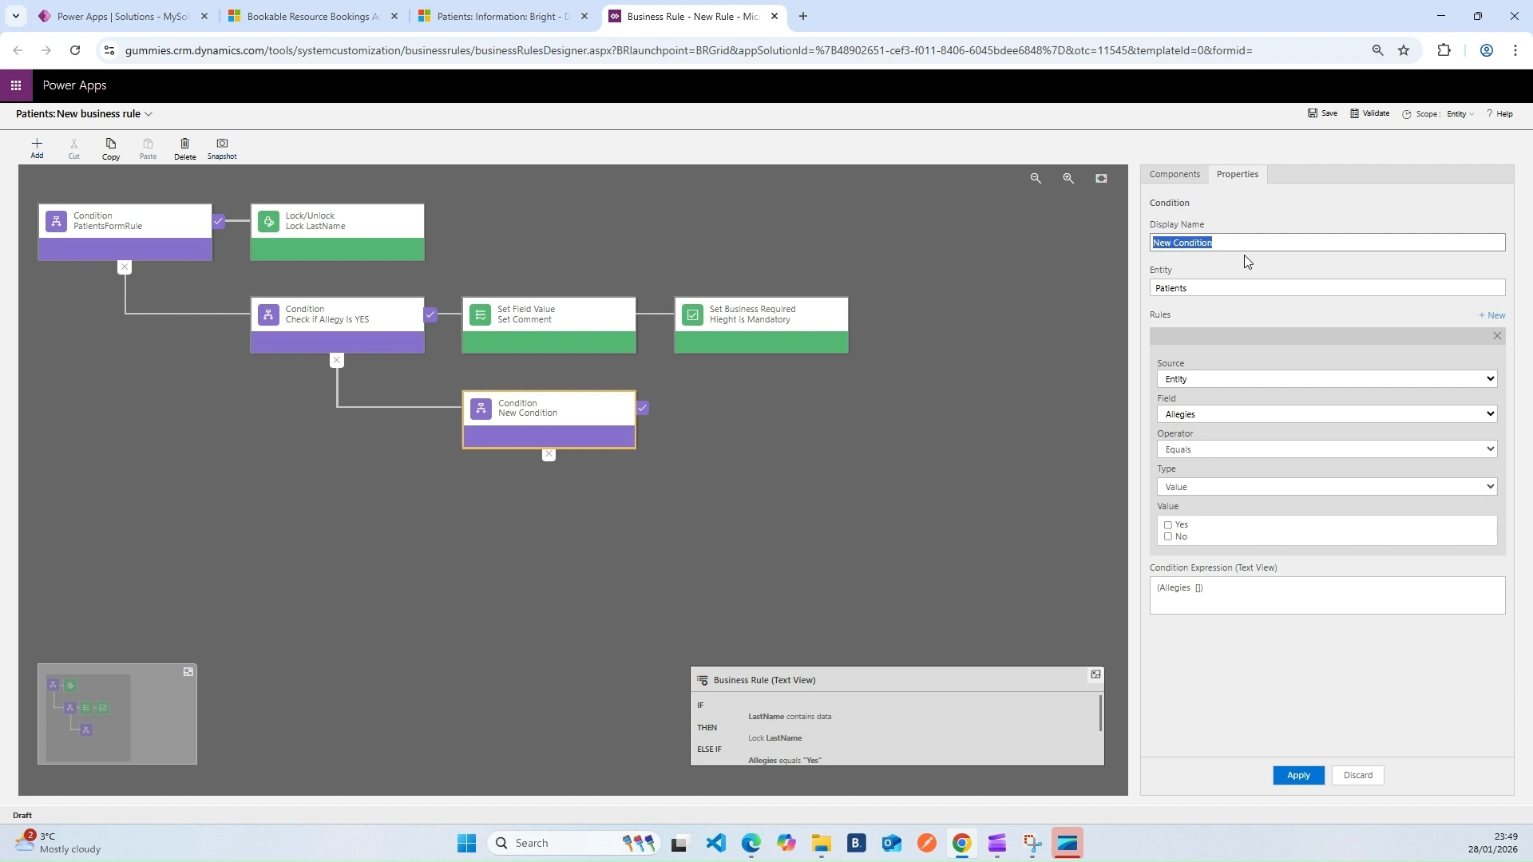
{"action": "left_click", "coordinate": [479, 17]}
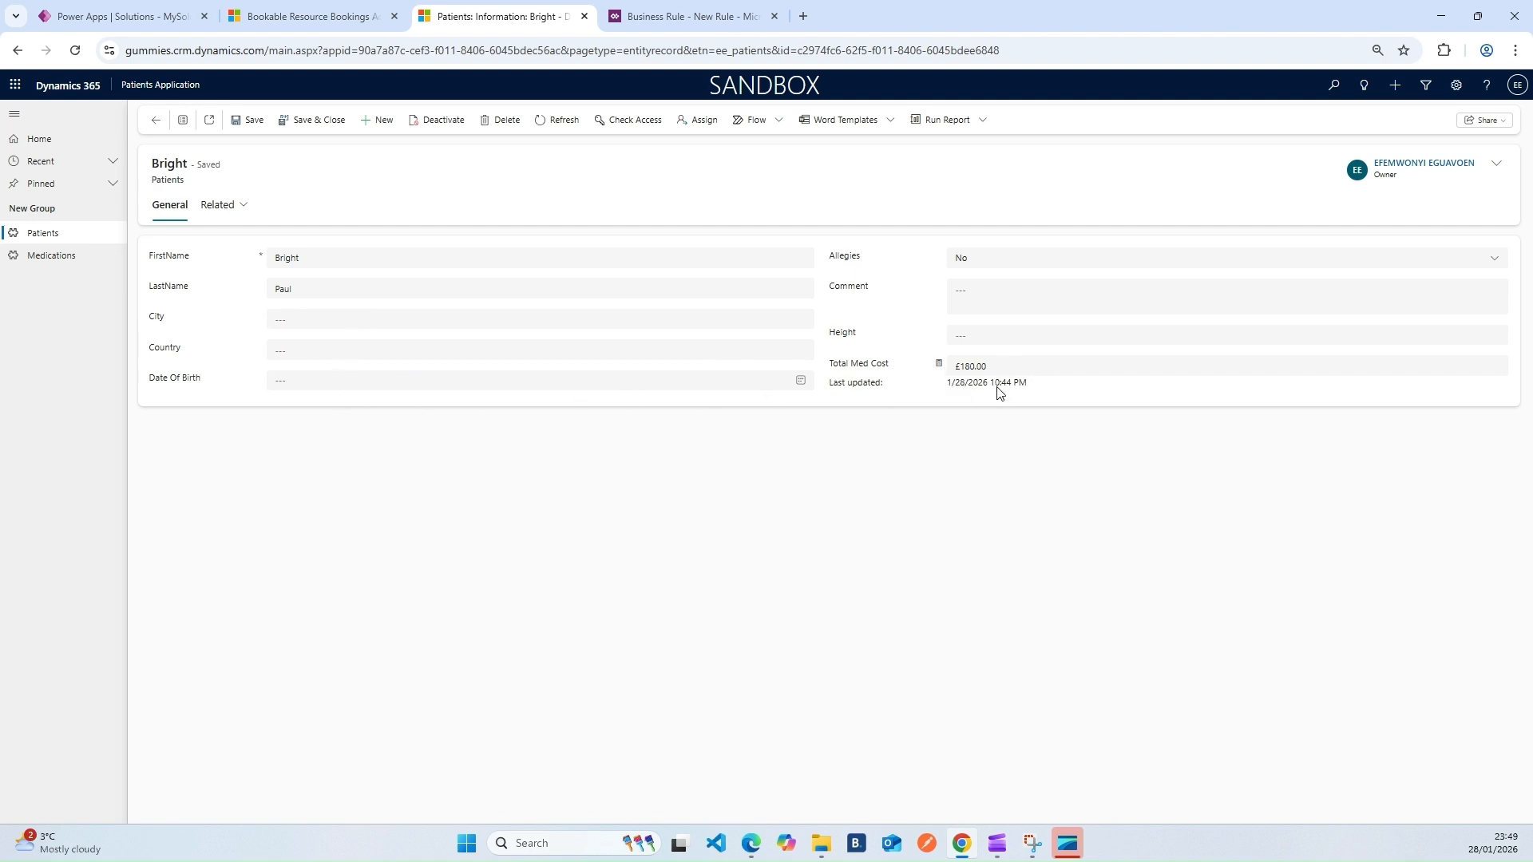
Rename the new condition to 'Check Country'
{"action": "left_click", "coordinate": [685, 16]}
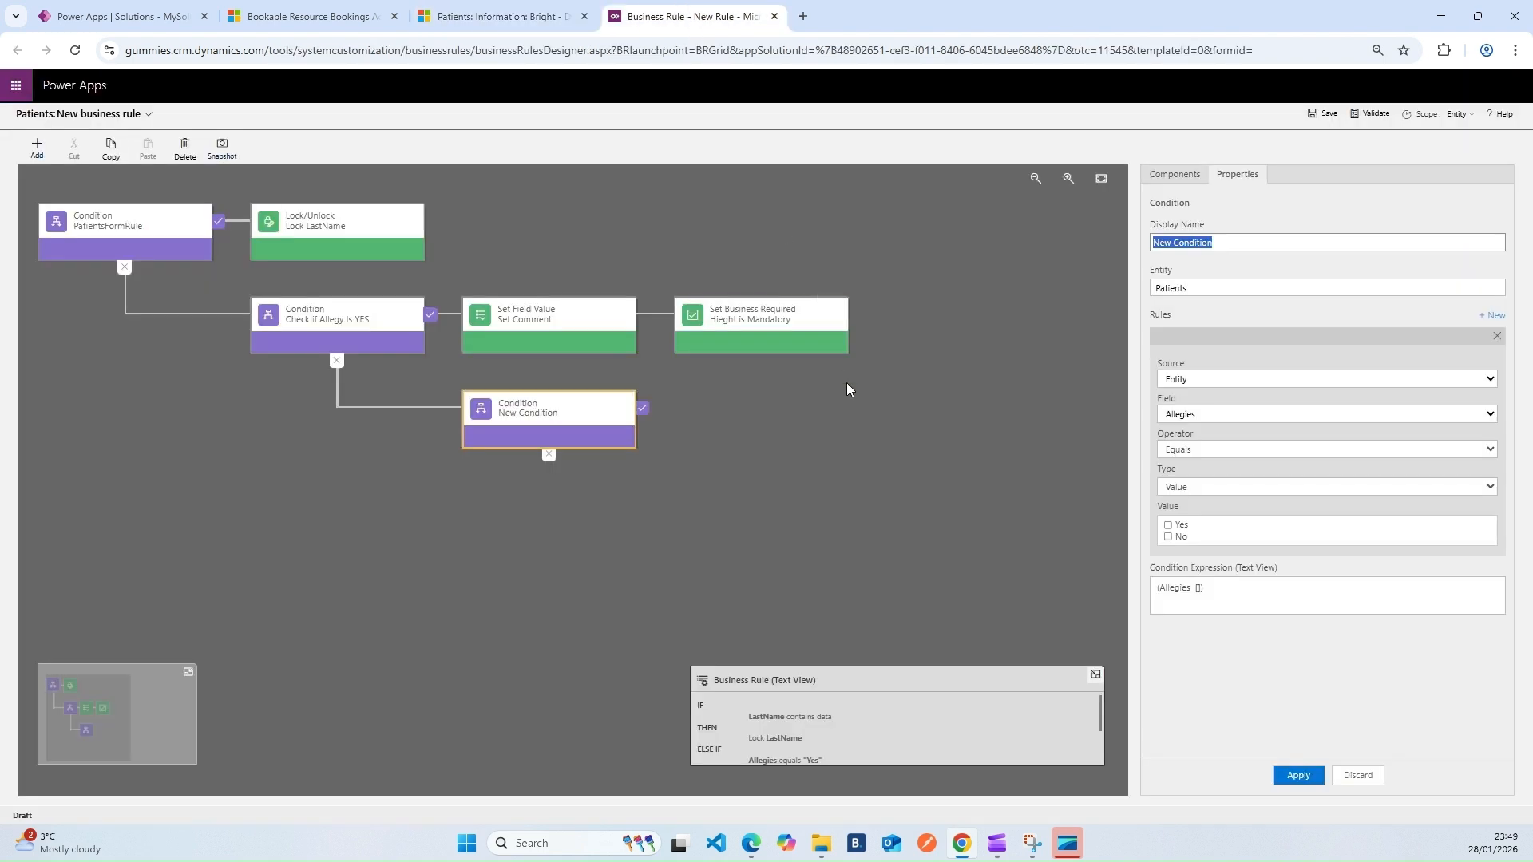
{"action": "left_click", "coordinate": [573, 421]}
{"action": "left_click", "coordinate": [1215, 242]}
{"action": "left_click_drag", "start_coordinate": [1216, 242], "coordinate": [1096, 249]}
{"action": "left_click_drag", "start_coordinate": [1223, 241], "coordinate": [1131, 242]}
{"action": "type", "text": "Country Cony"}
{"action": "key", "text": "BackSpace"}
{"action": "key", "text": "BackSpace"}
{"action": "key", "text": "BackSpace"}
{"action": "key", "text": "BackSpace"}
{"action": "key", "text": "BackSpace"}
{"action": "key", "text": "BackSpace"}
{"action": "type", "text": "Check"}
Make the condition test Country equals UK and apply it
{"action": "left_click", "coordinate": [1224, 419]}
{"action": "left_click", "coordinate": [1207, 495]}
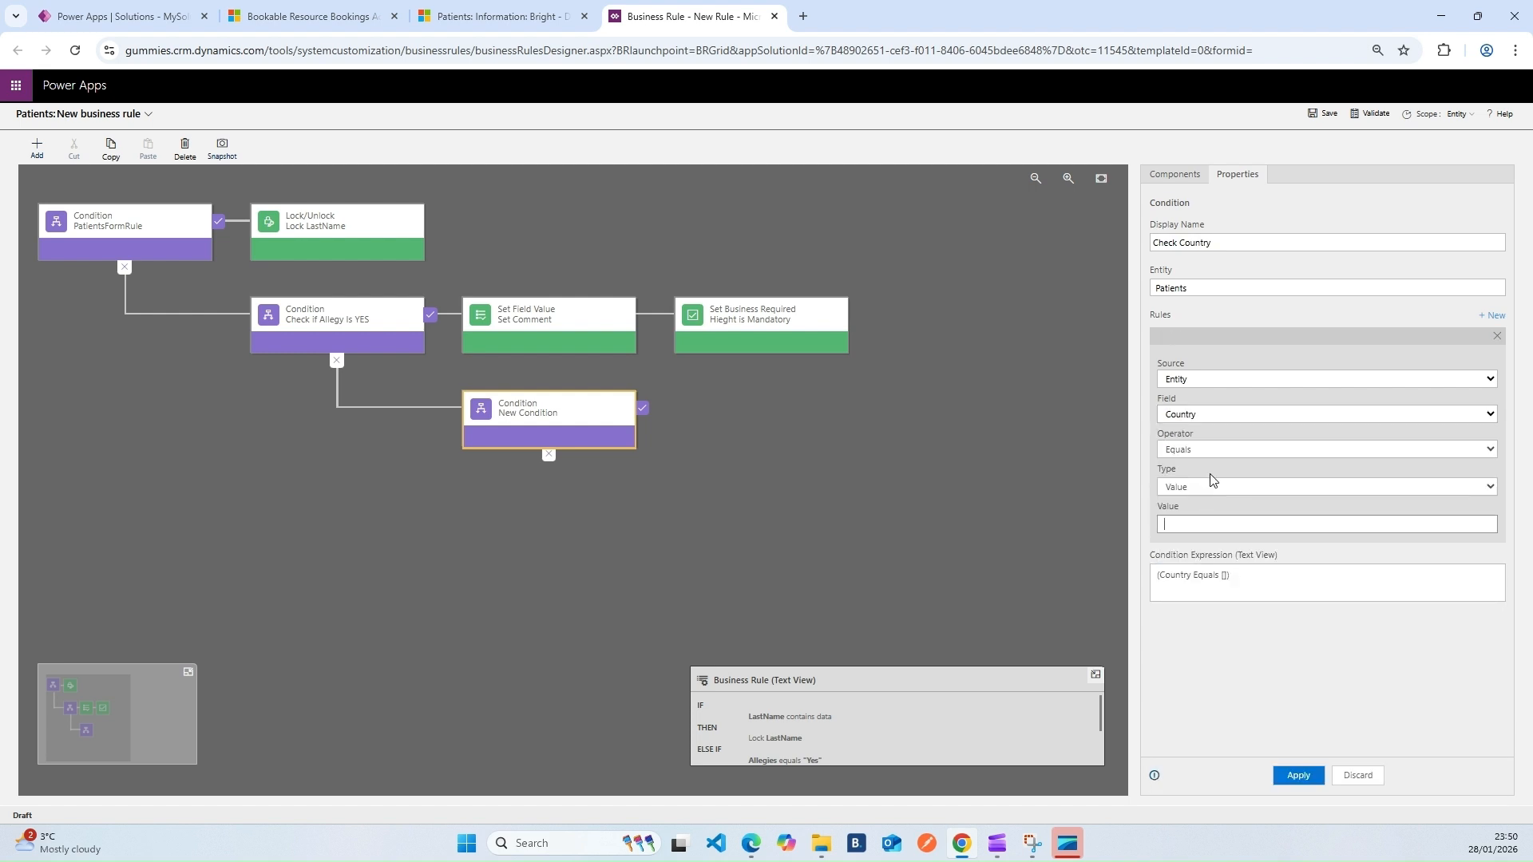
{"action": "left_click", "coordinate": [1223, 449]}
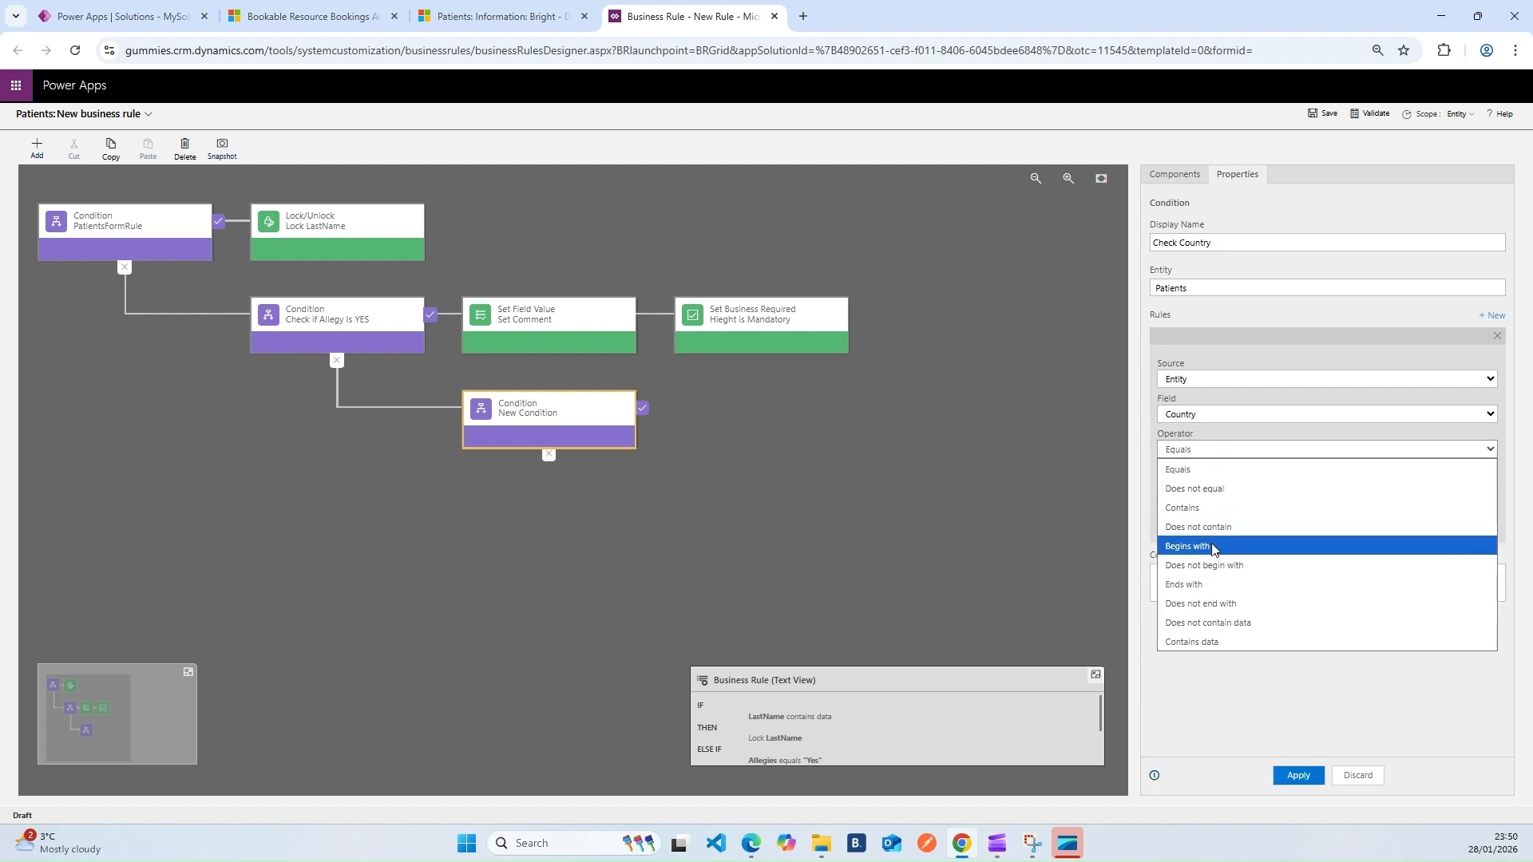
{"action": "left_click", "coordinate": [1206, 470]}
{"action": "left_click", "coordinate": [1195, 524]}
{"action": "type", "text": "UK"}
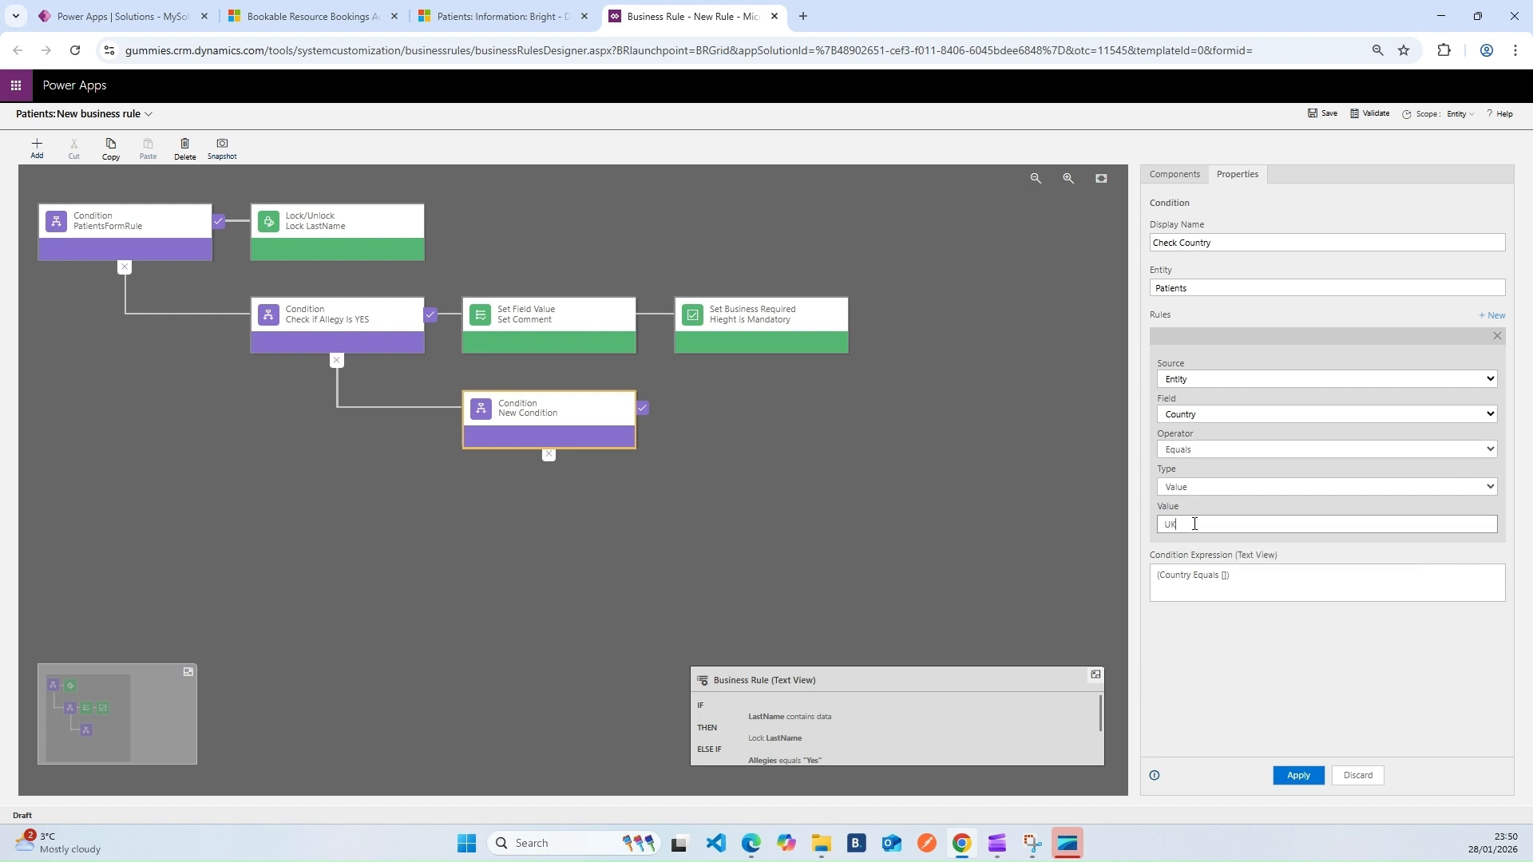
{"action": "left_click", "coordinate": [1295, 777]}
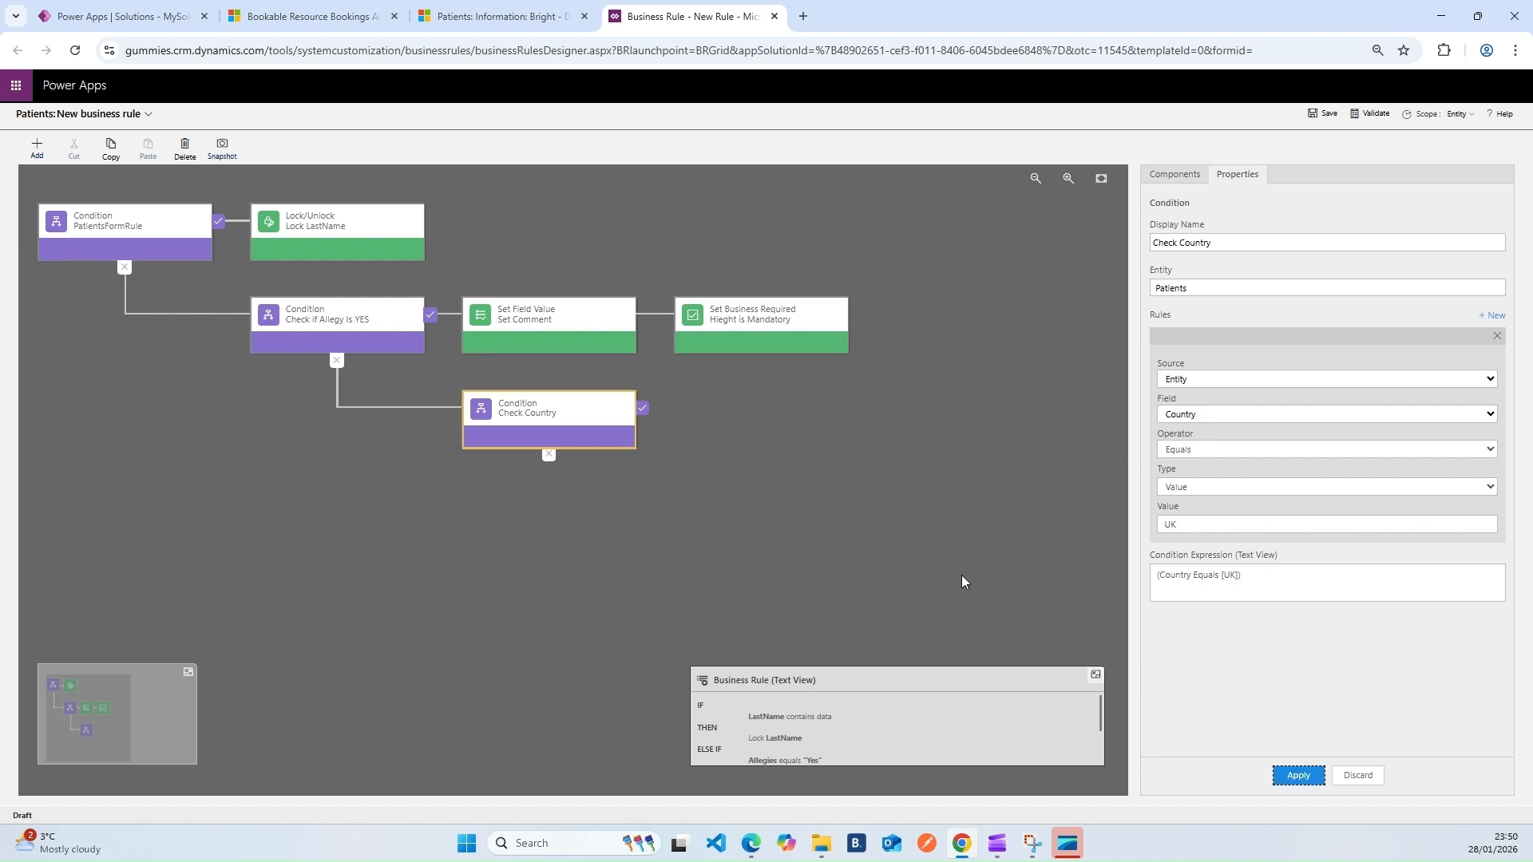
{"action": "left_click", "coordinate": [36, 151]}
Add a Set Visibility action named 'Hide' after Check Country
{"action": "left_click", "coordinate": [54, 337]}
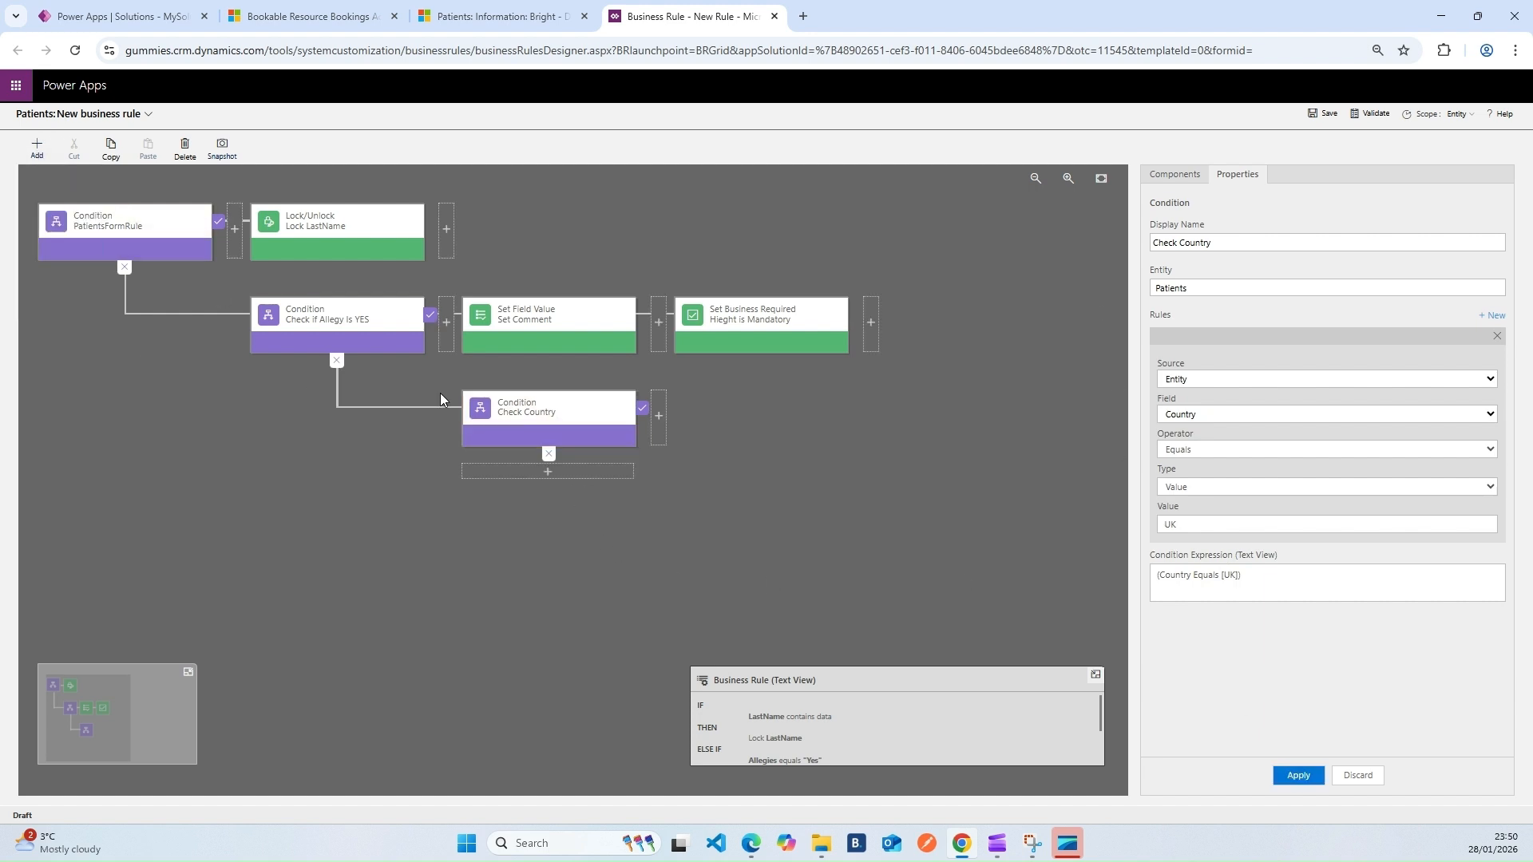
{"action": "left_click", "coordinate": [660, 416]}
{"action": "triple_click", "coordinate": [1222, 239]}
{"action": "type", "text": "hIDE"}
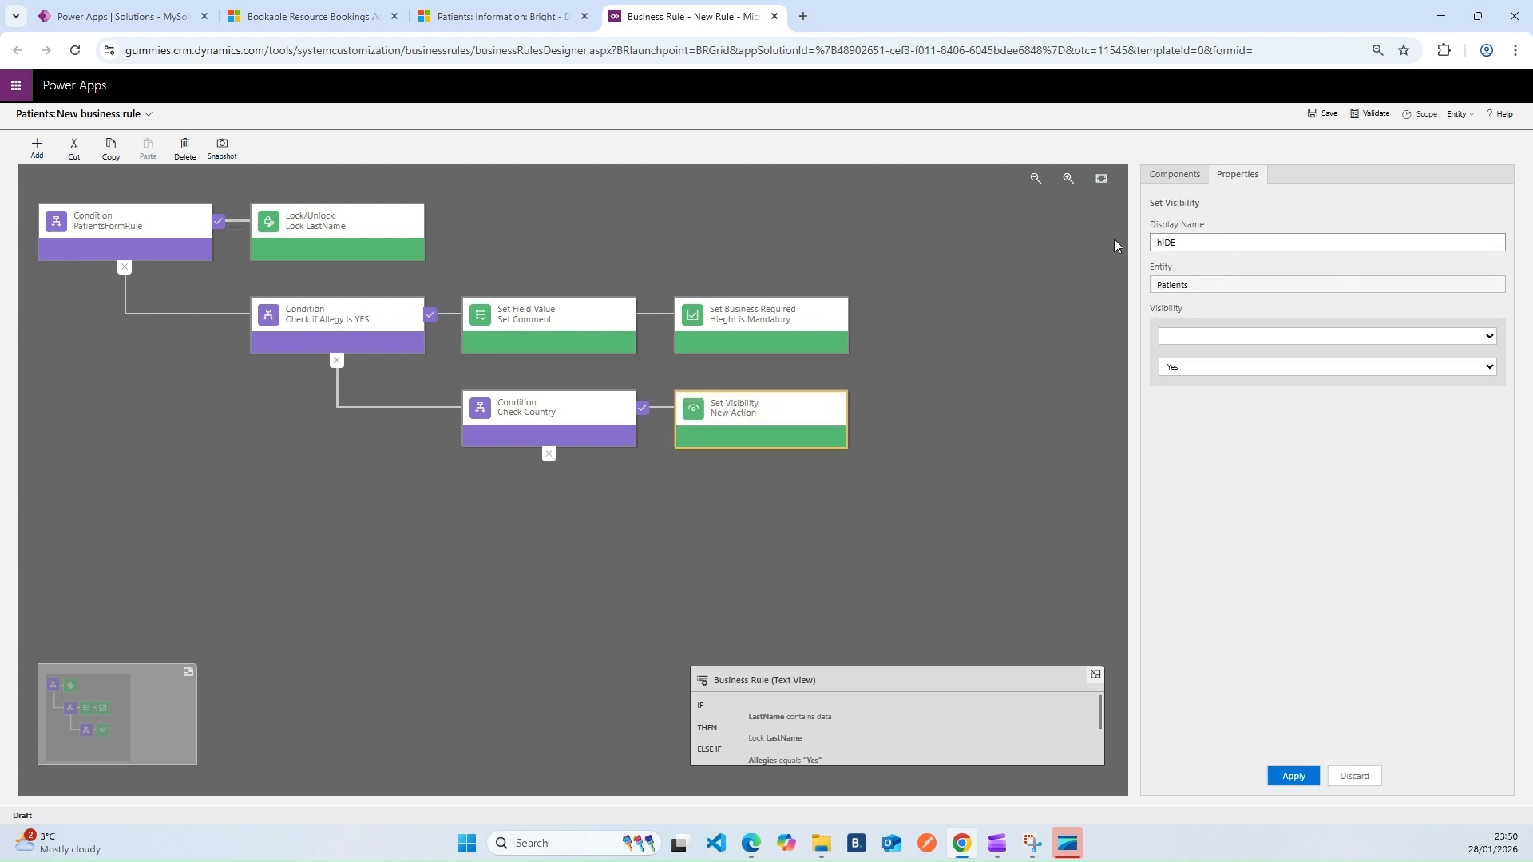
{"action": "key", "text": "BackSpace"}
{"action": "key", "text": "BackSpace"}
{"action": "key", "text": "BackSpace"}
{"action": "key", "text": "BackSpace"}
{"action": "type", "text": "Hide"}
Make the Hide action set Total Med Cost to not visible, then save the rule
{"action": "left_click", "coordinate": [1216, 337]}
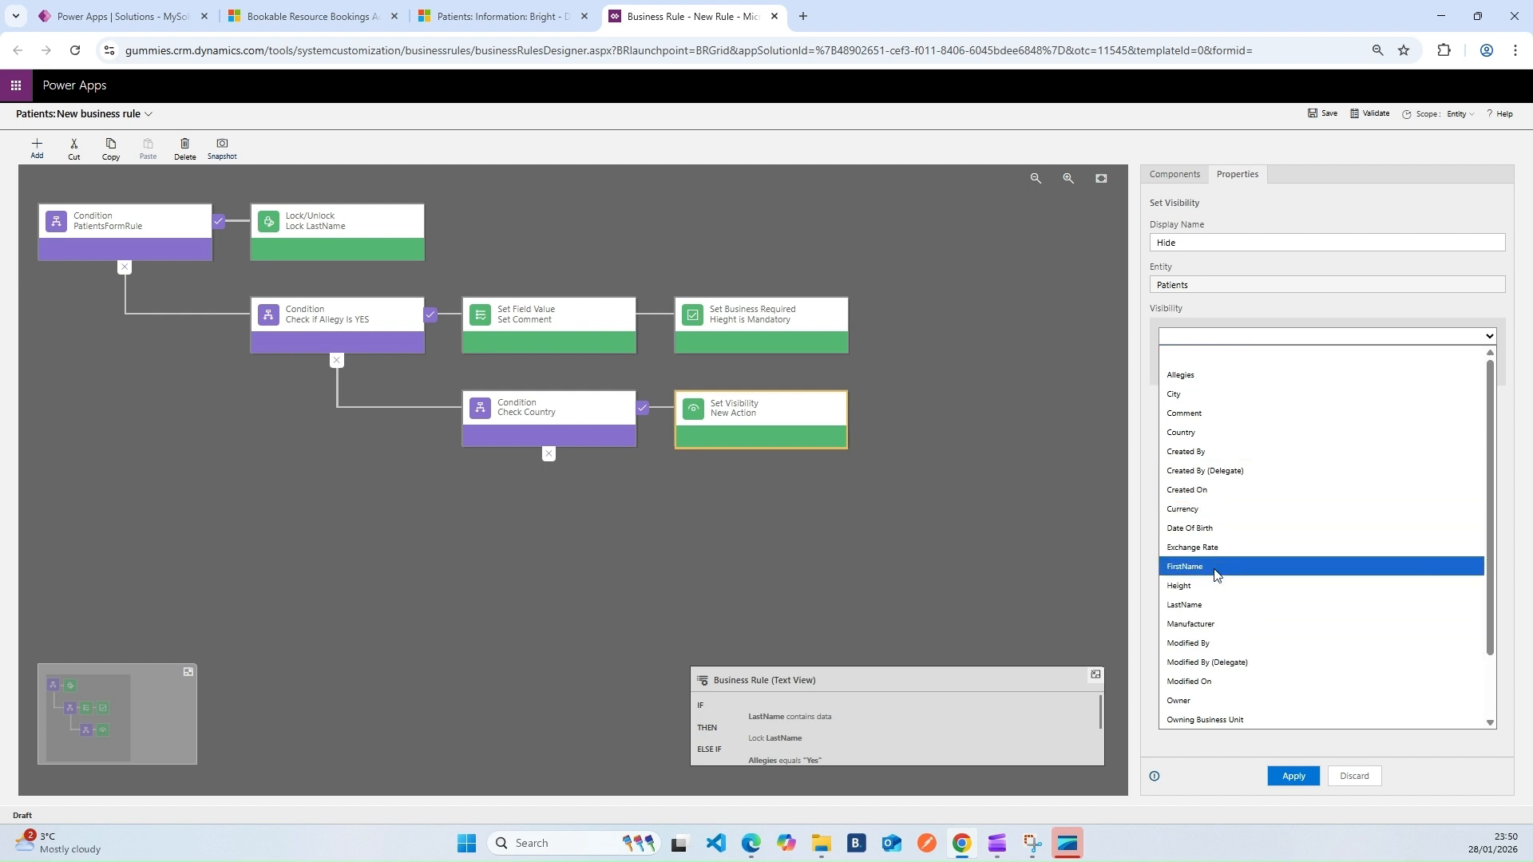
{"action": "scroll", "coordinate": [1220, 663], "scroll_direction": "down", "scroll_amount": 1}
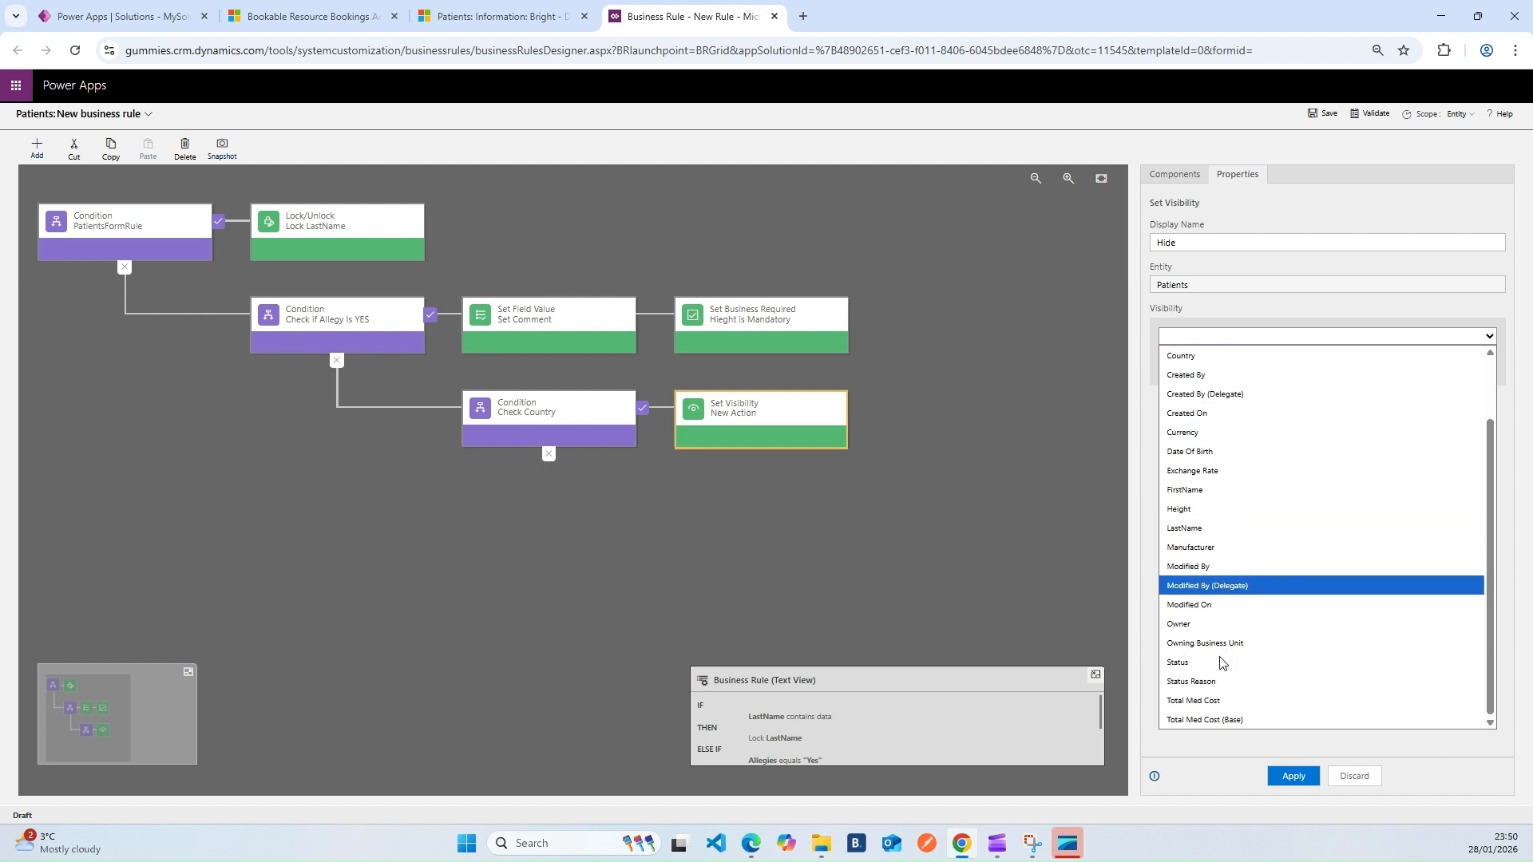
{"action": "left_click", "coordinate": [1234, 702]}
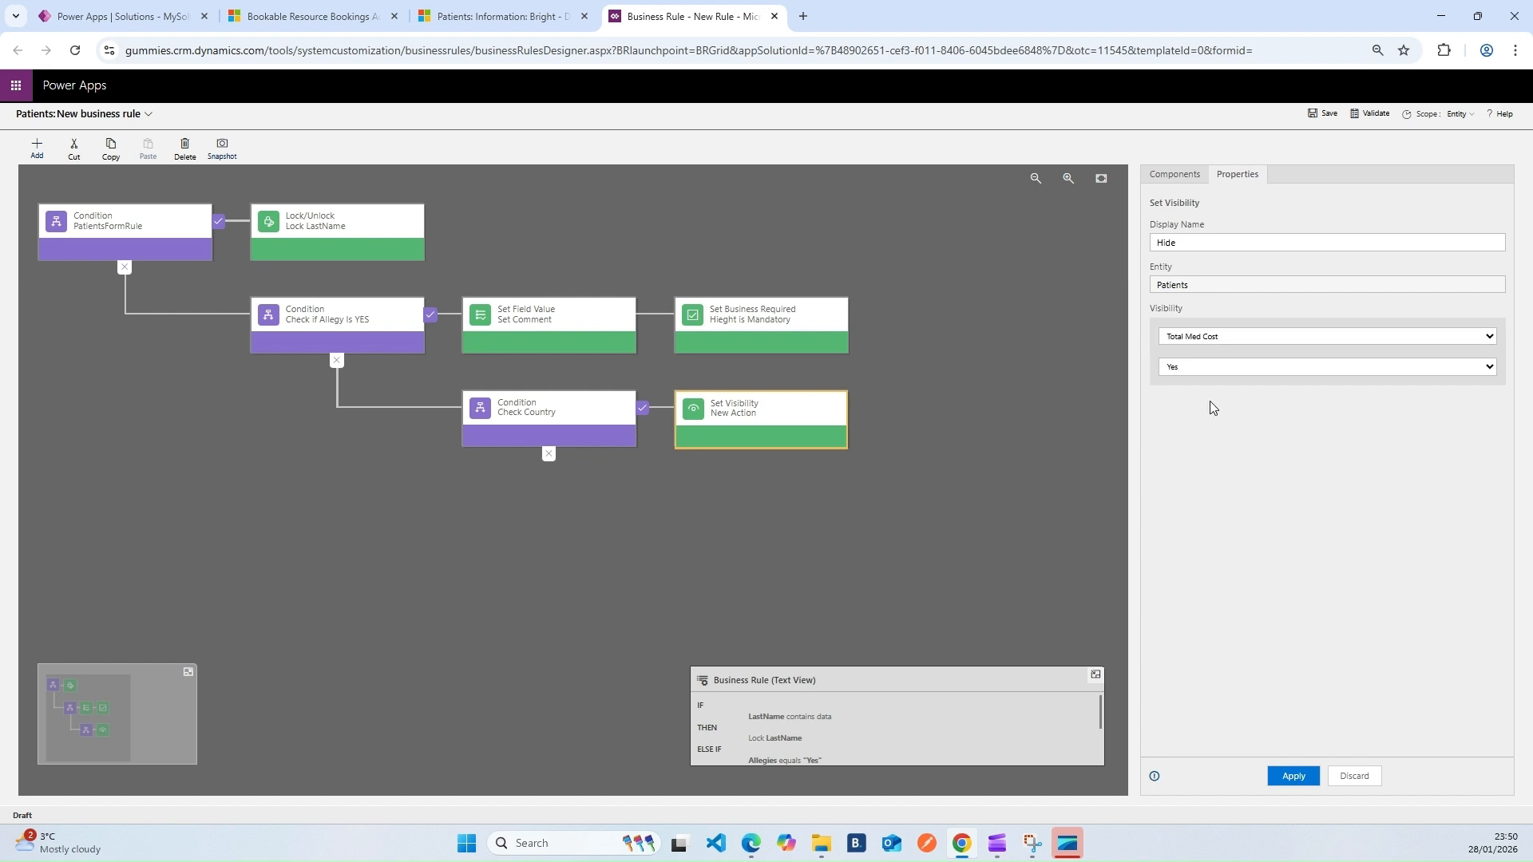
{"action": "left_click", "coordinate": [1241, 370]}
{"action": "left_click", "coordinate": [1195, 399]}
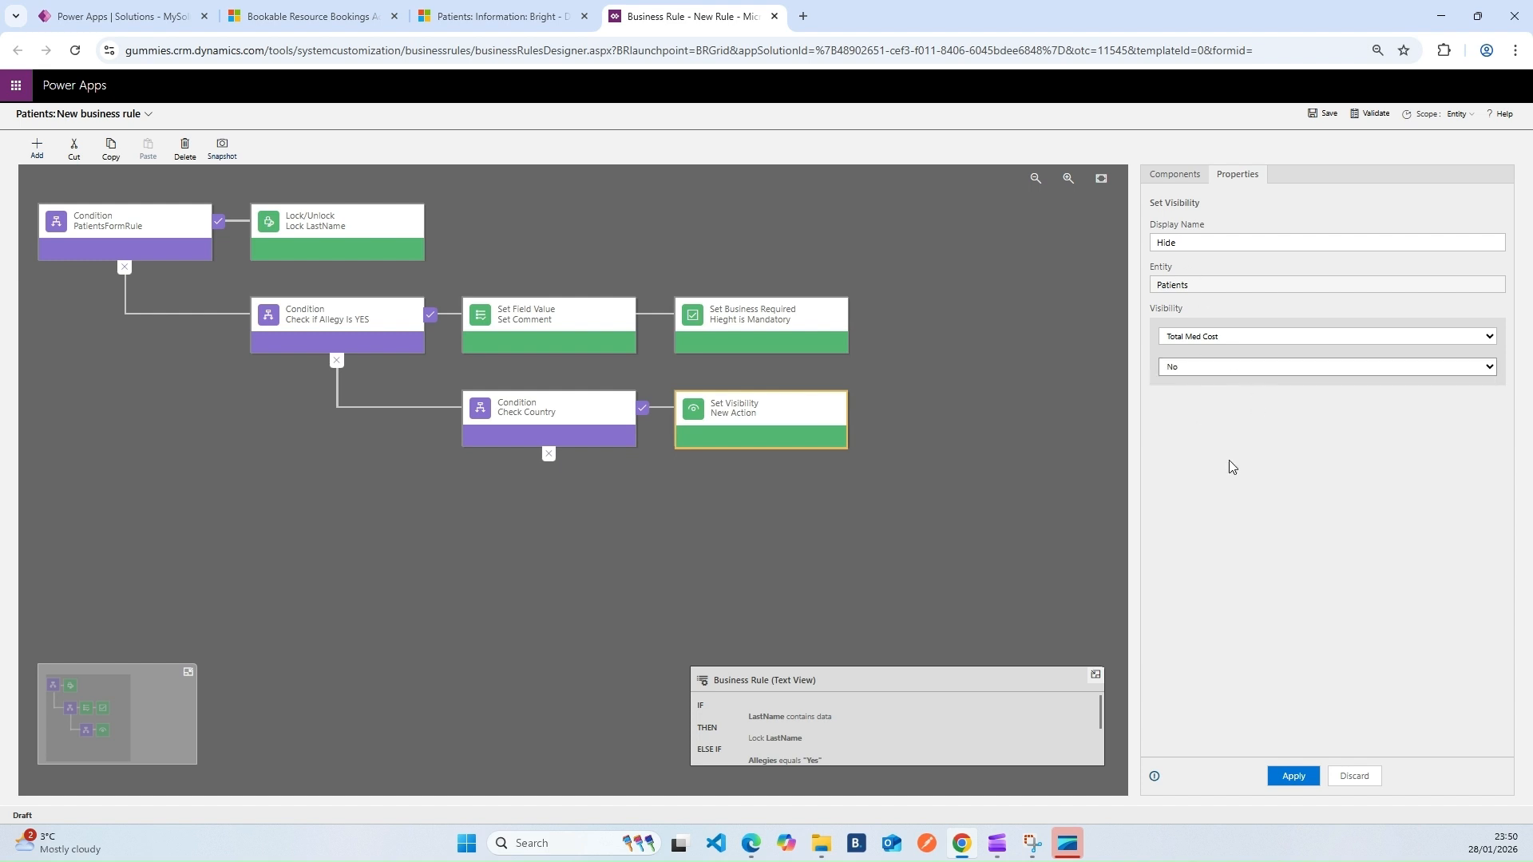
{"action": "left_click", "coordinate": [1285, 779]}
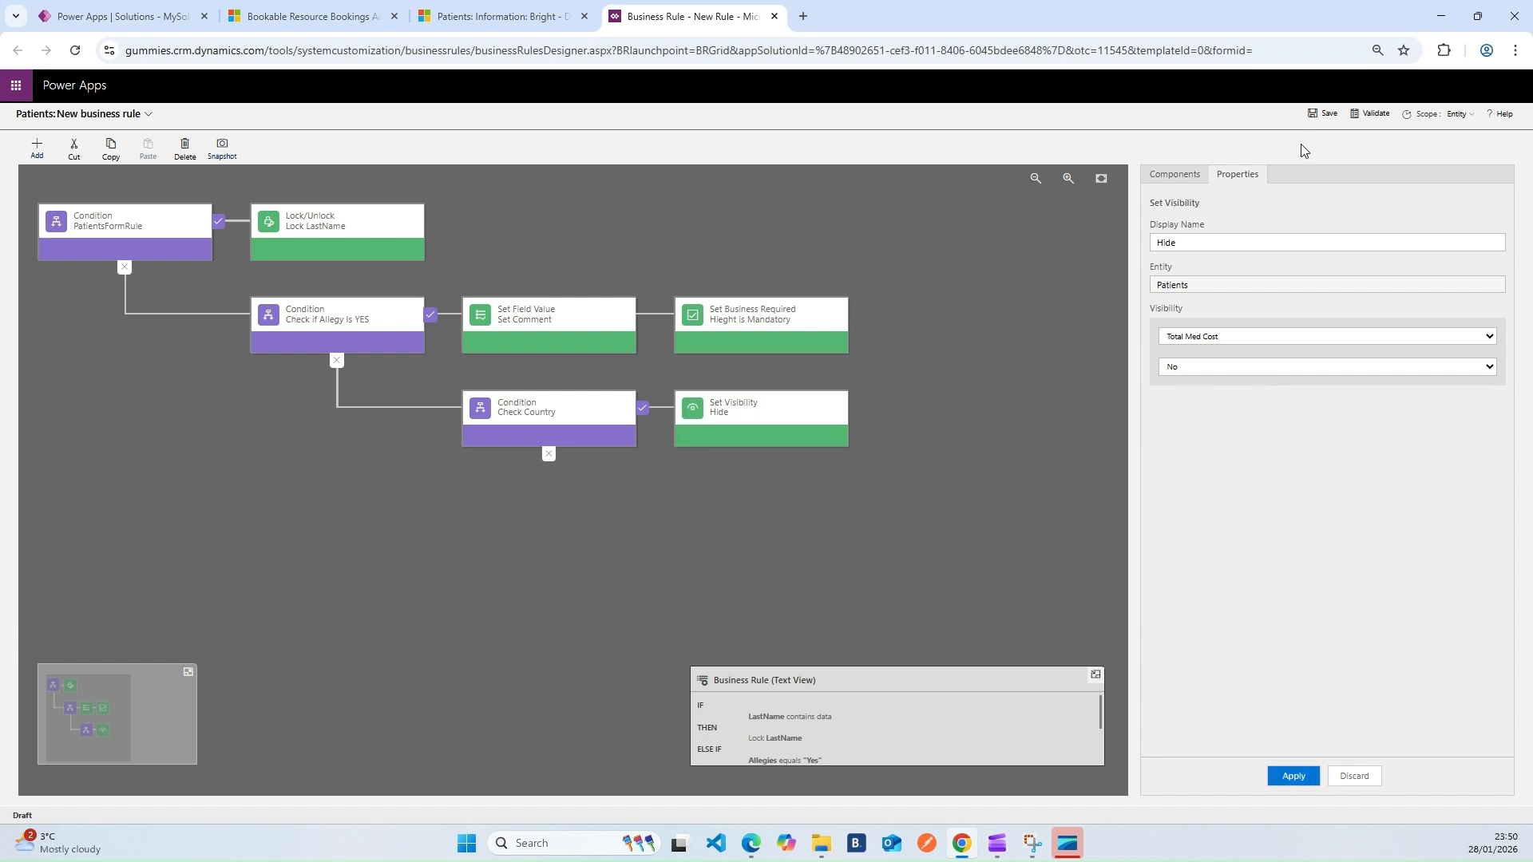
{"action": "left_click", "coordinate": [1314, 116]}
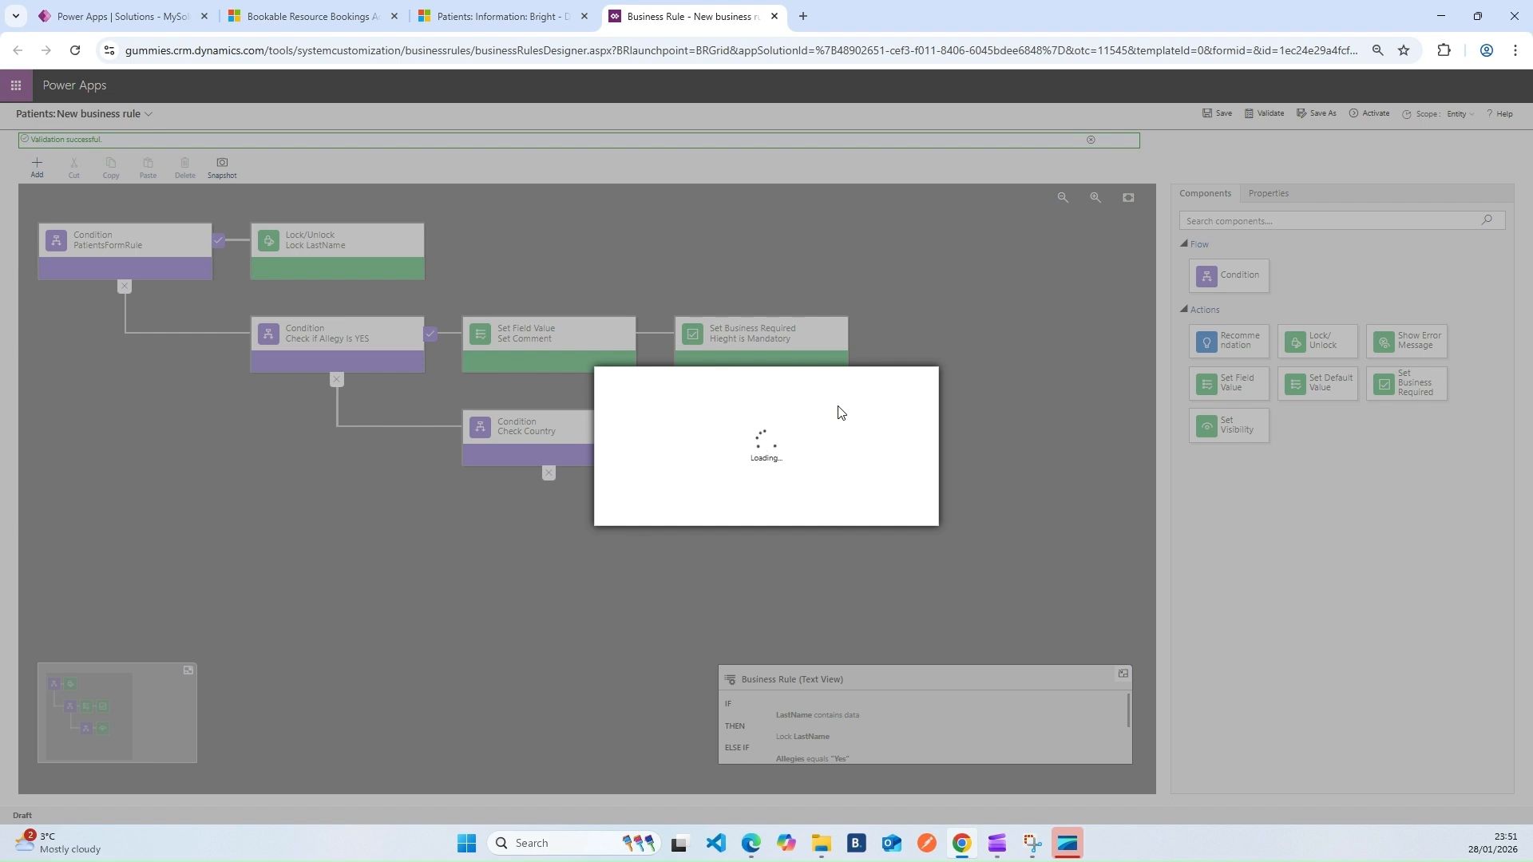
Decline activating the rule for now and leave its scope on Entity
{"action": "left_click", "coordinate": [894, 511]}
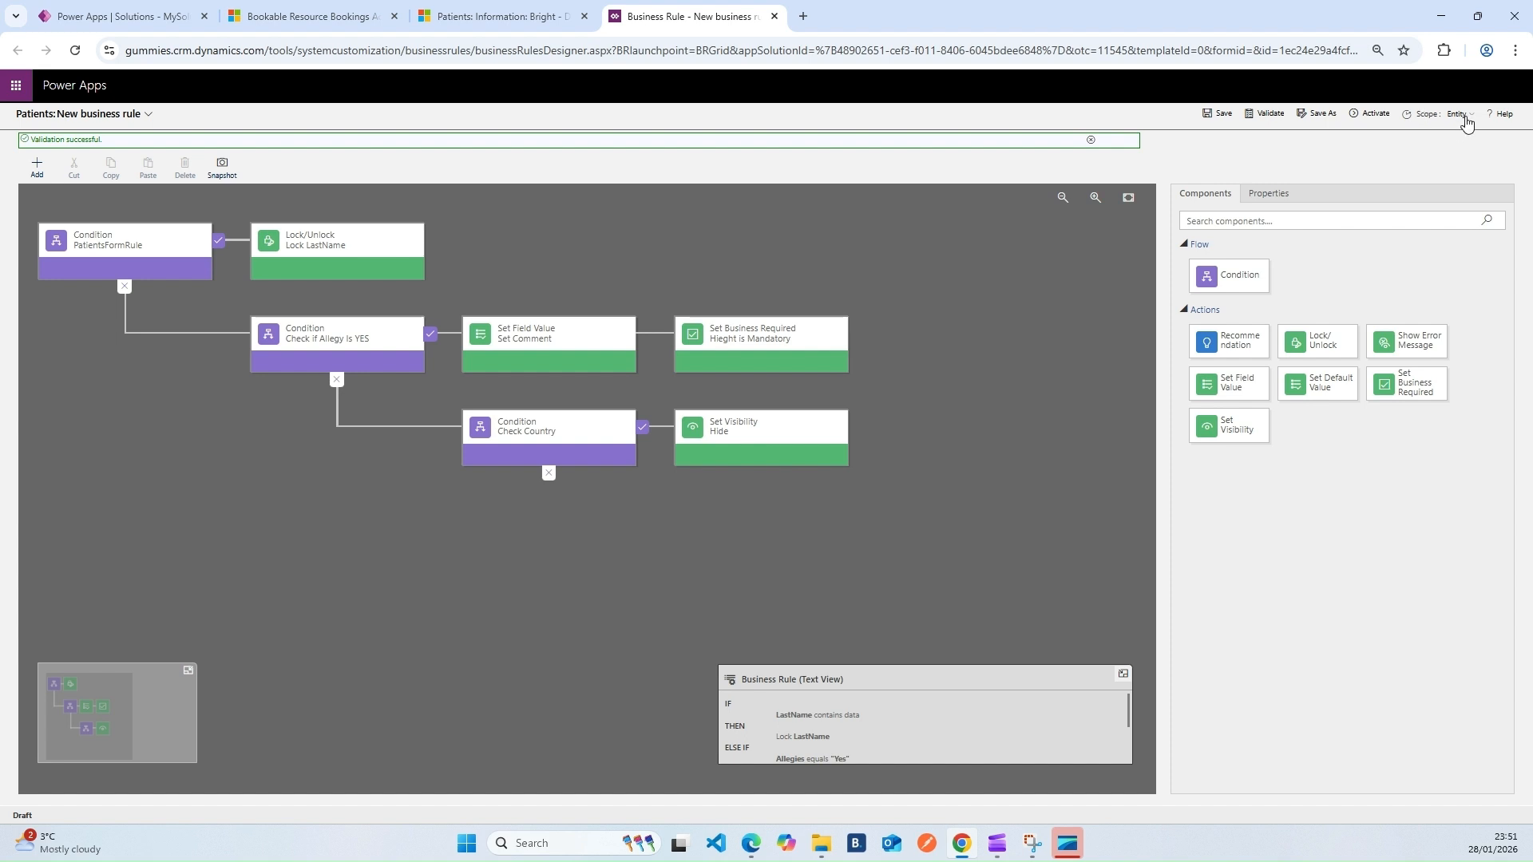
{"action": "left_click", "coordinate": [1463, 117]}
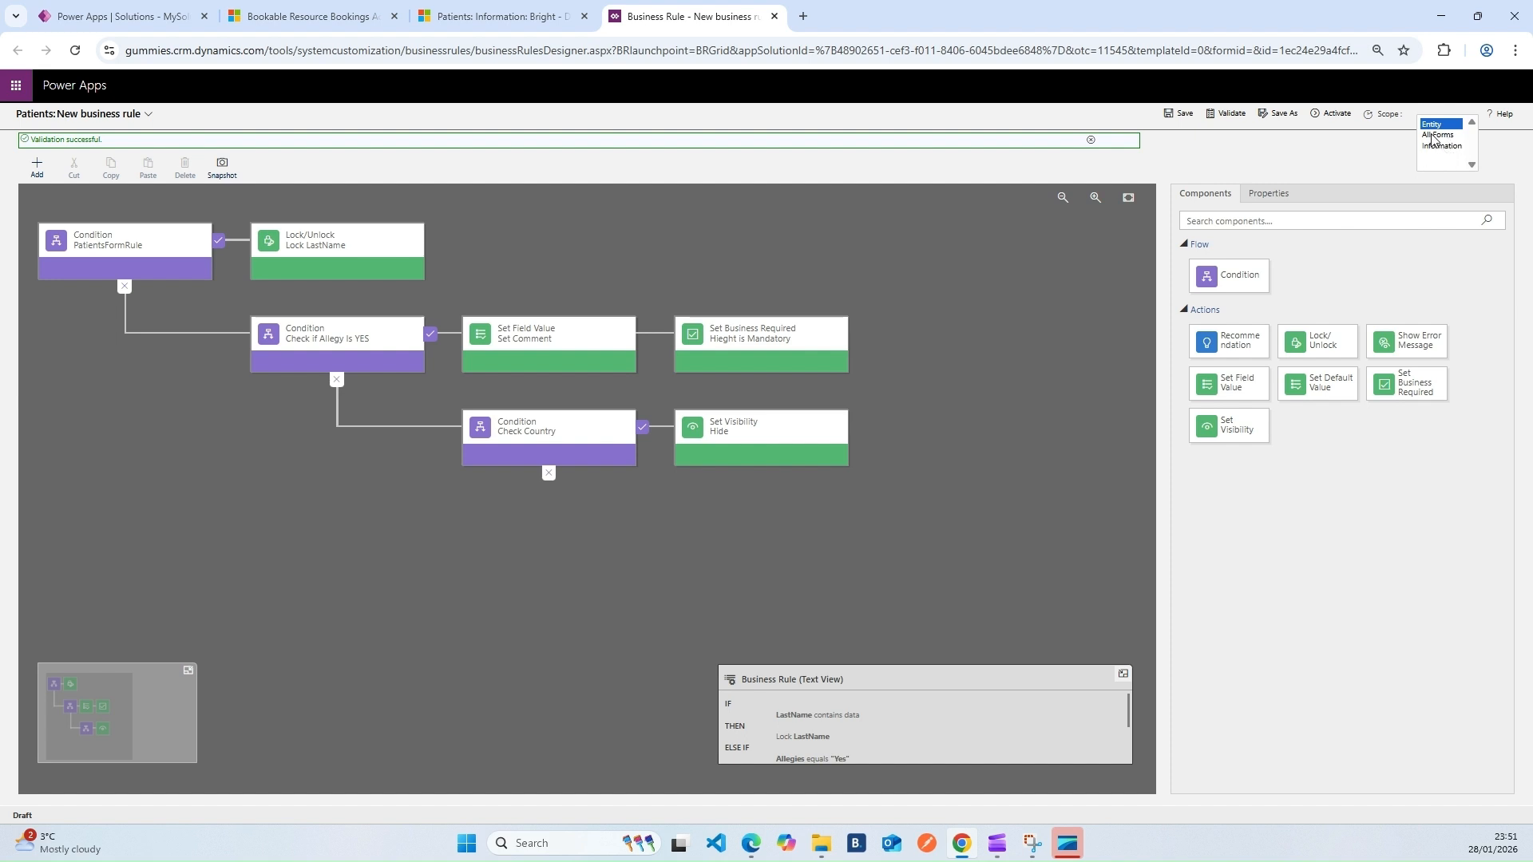
{"action": "left_click", "coordinate": [1396, 150]}
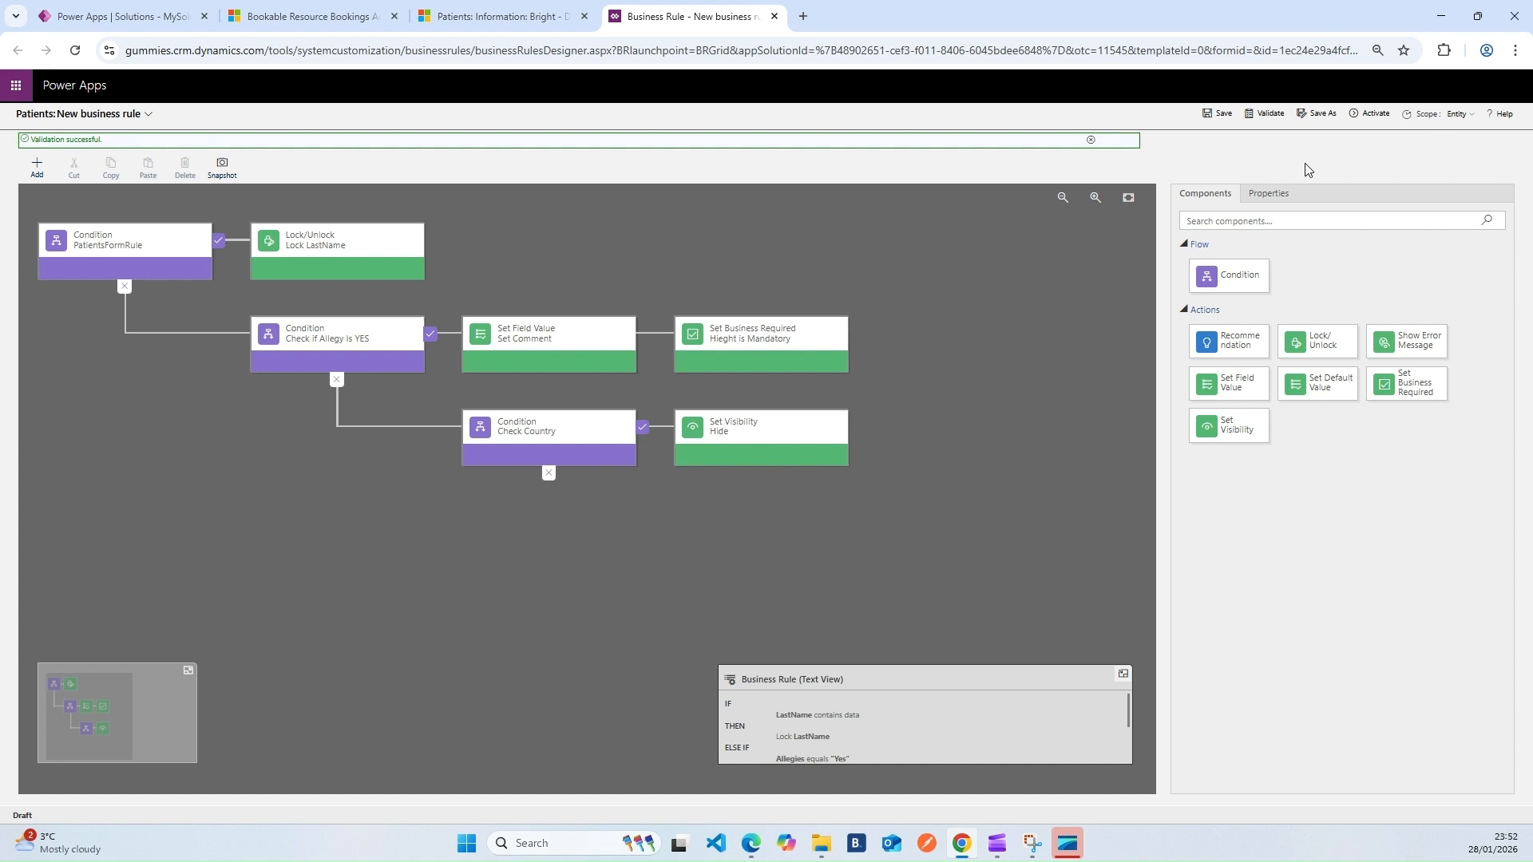
Activate the Patients business rule, confirm it, and show its name and description details
{"action": "left_click", "coordinate": [1370, 114]}
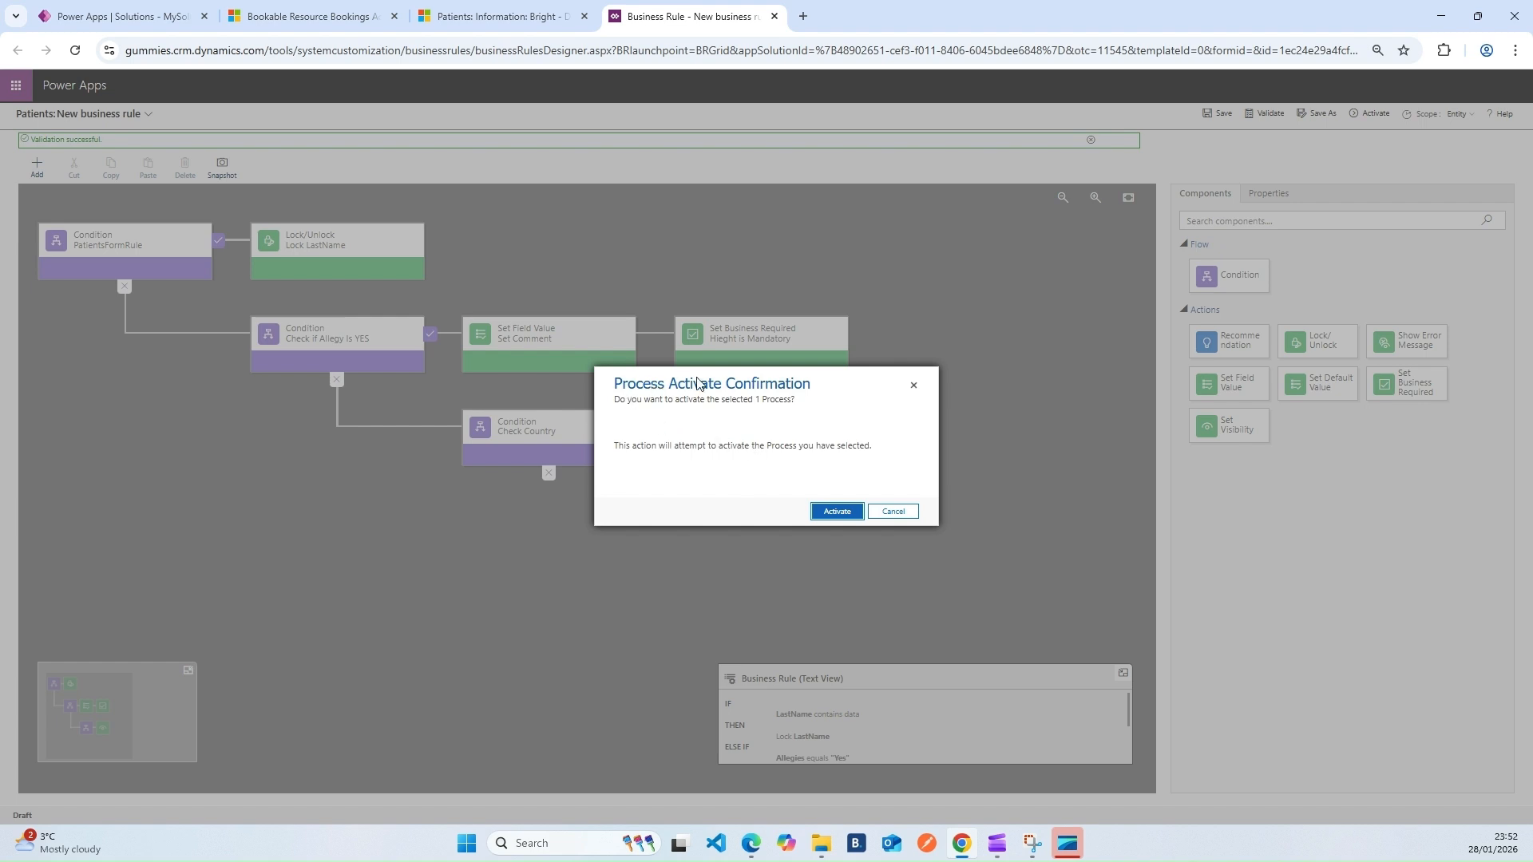
{"action": "left_click", "coordinate": [834, 511]}
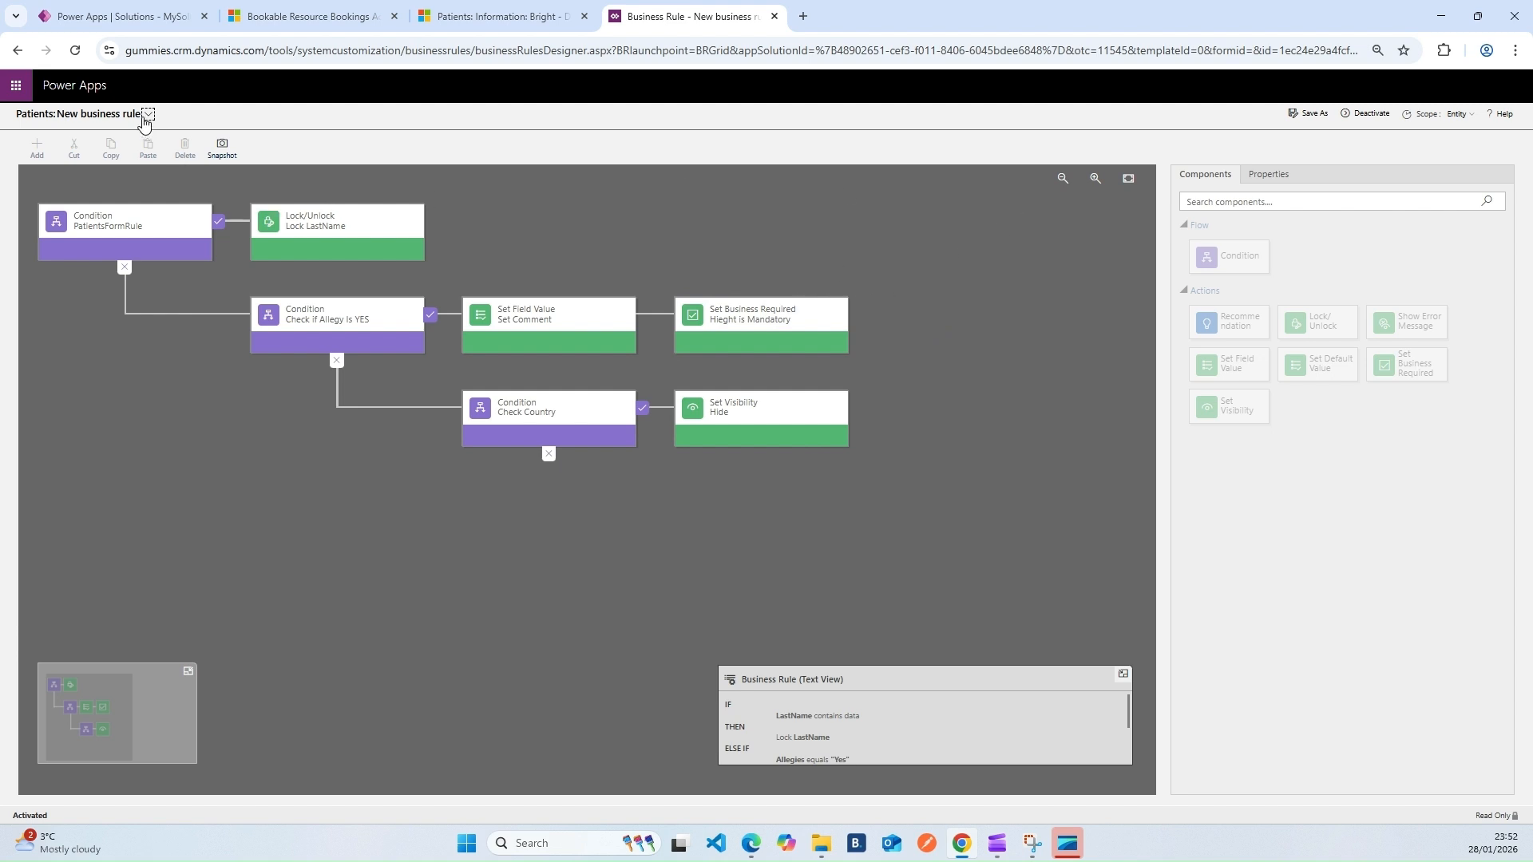
{"action": "left_click", "coordinate": [148, 115]}
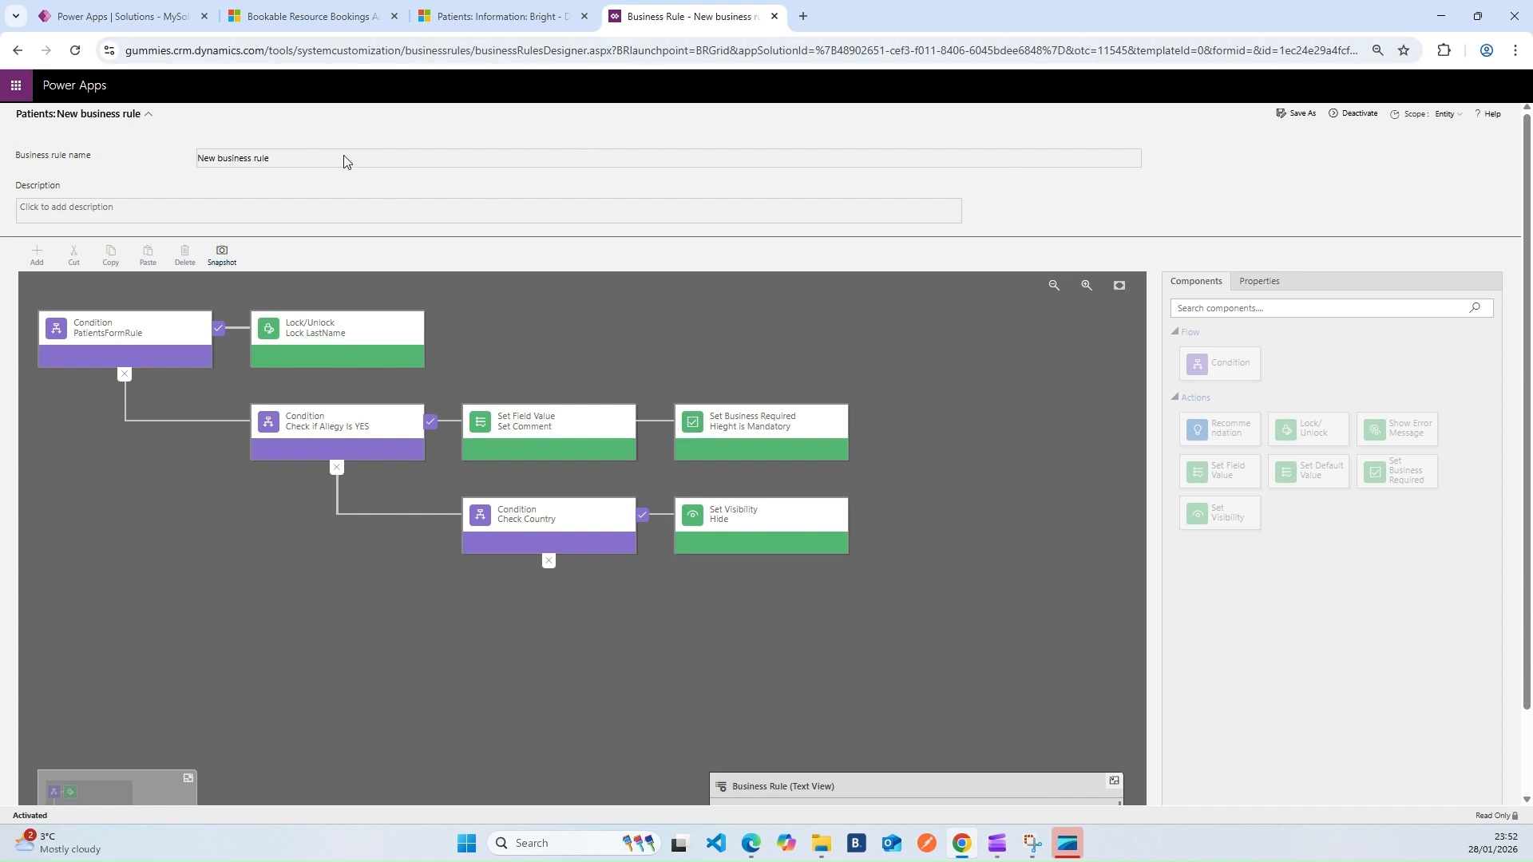
Reload the patient record to see LastName locked, comparing with the rule's Lock LastName Text View
{"action": "left_click", "coordinate": [493, 28]}
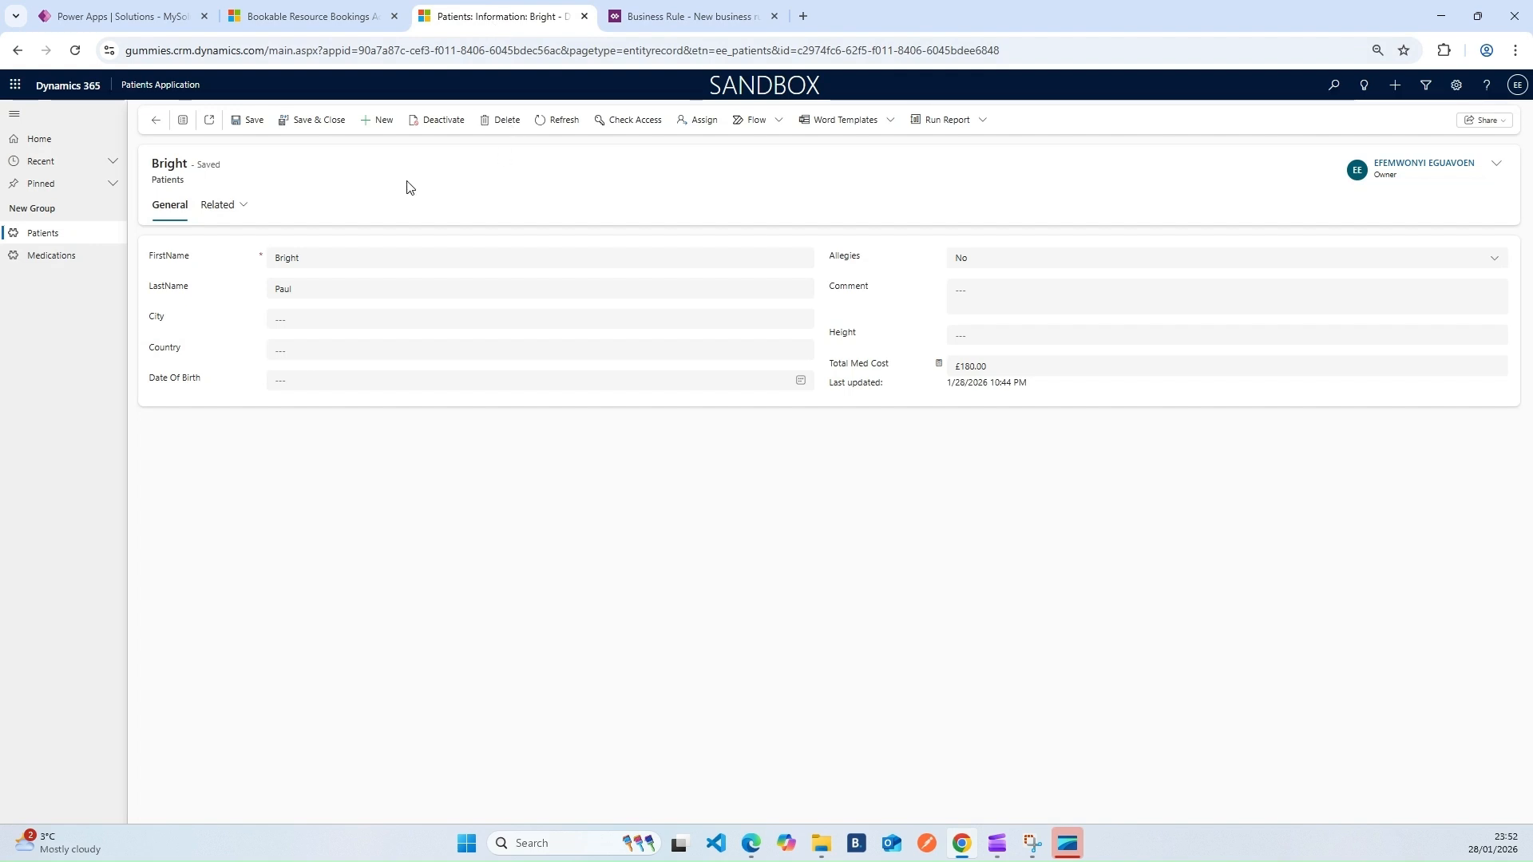
{"action": "left_click", "coordinate": [77, 53]}
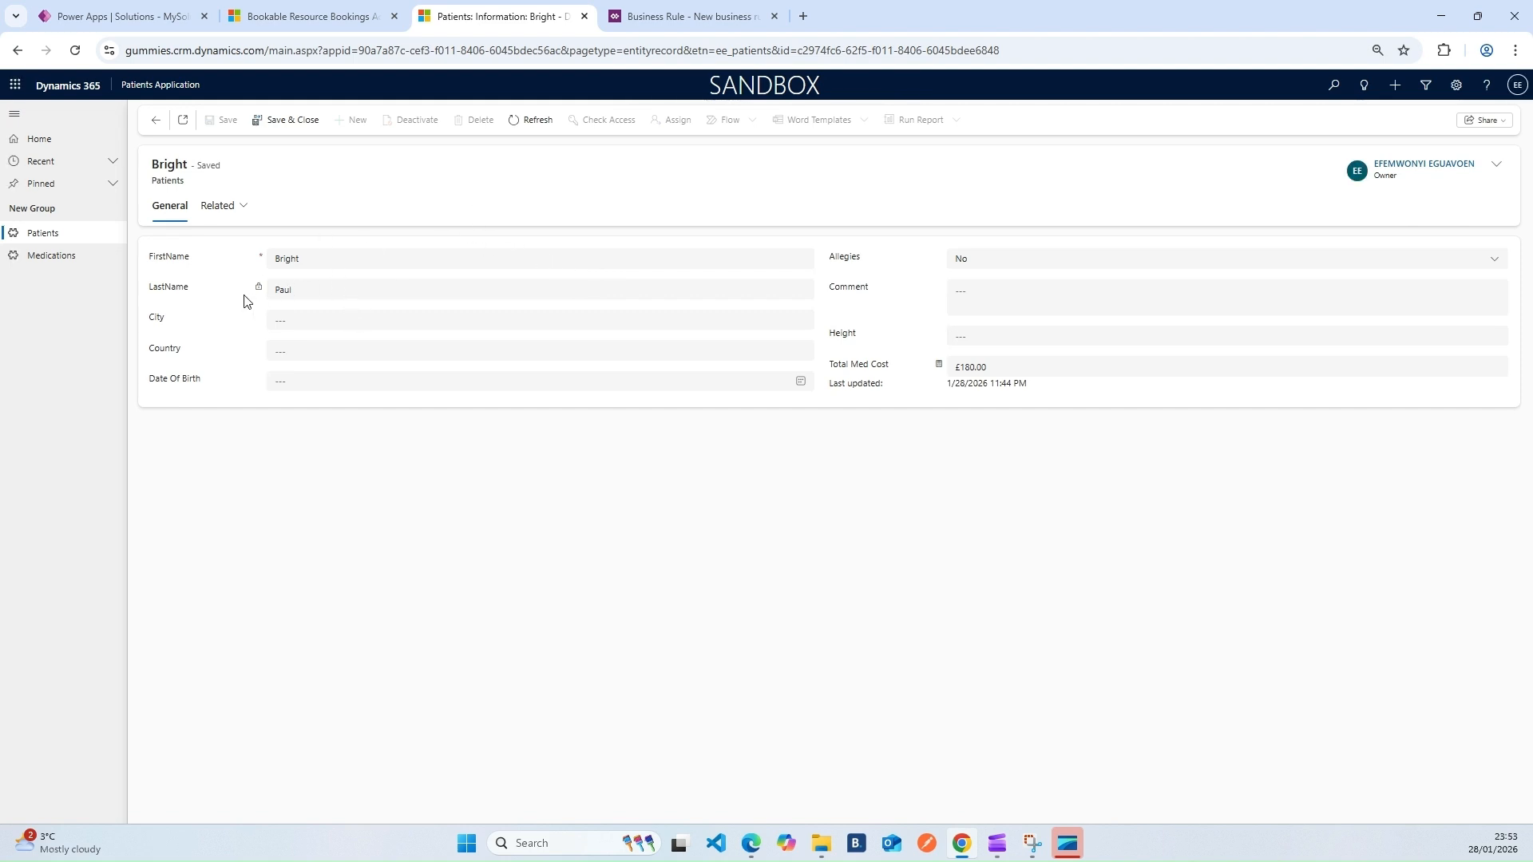
{"action": "left_click", "coordinate": [657, 13]}
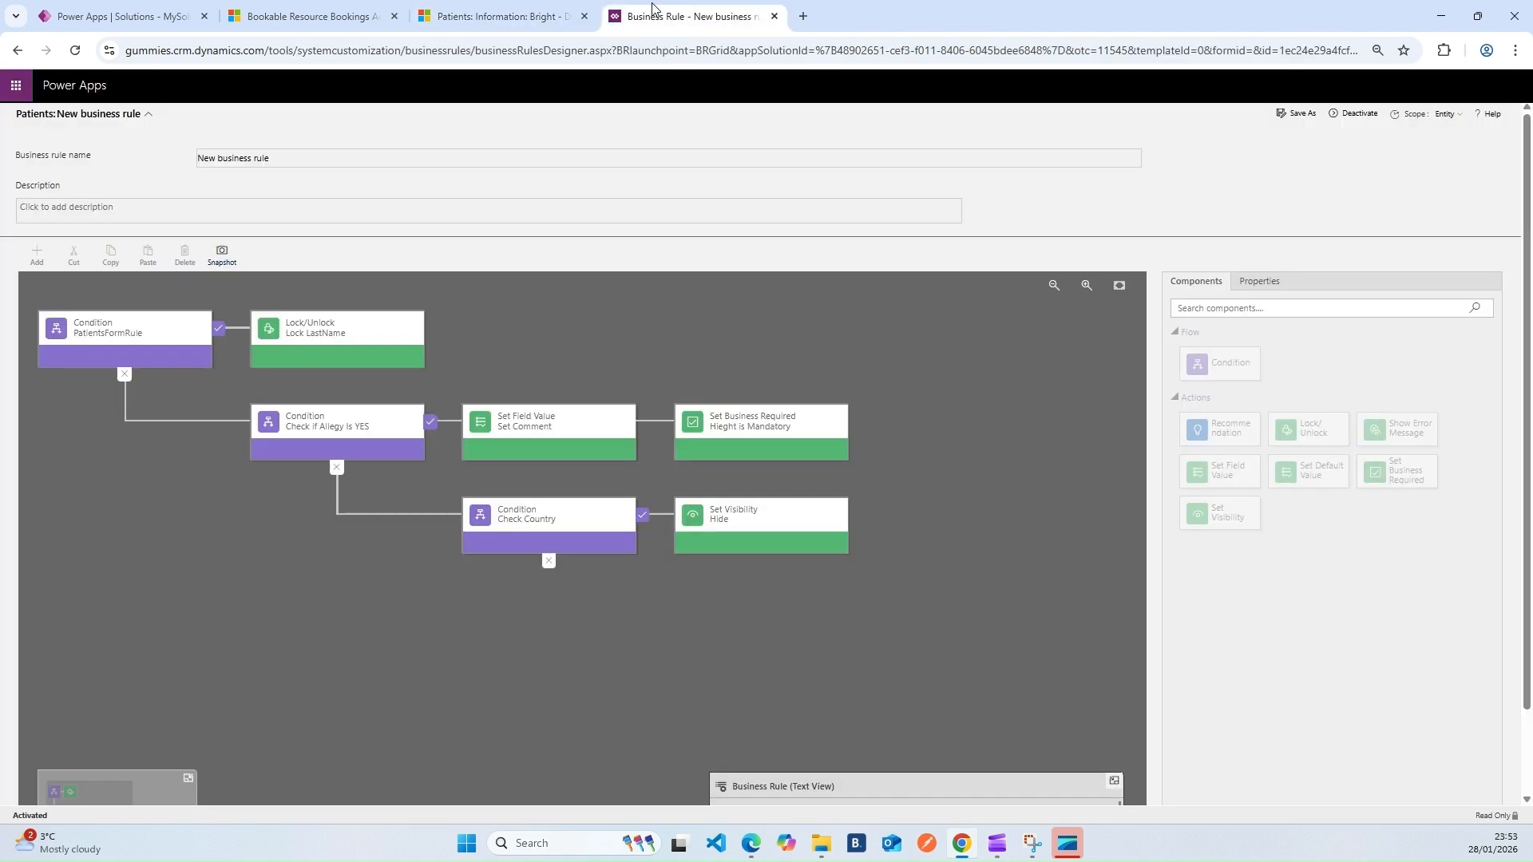
{"action": "left_click", "coordinate": [310, 341]}
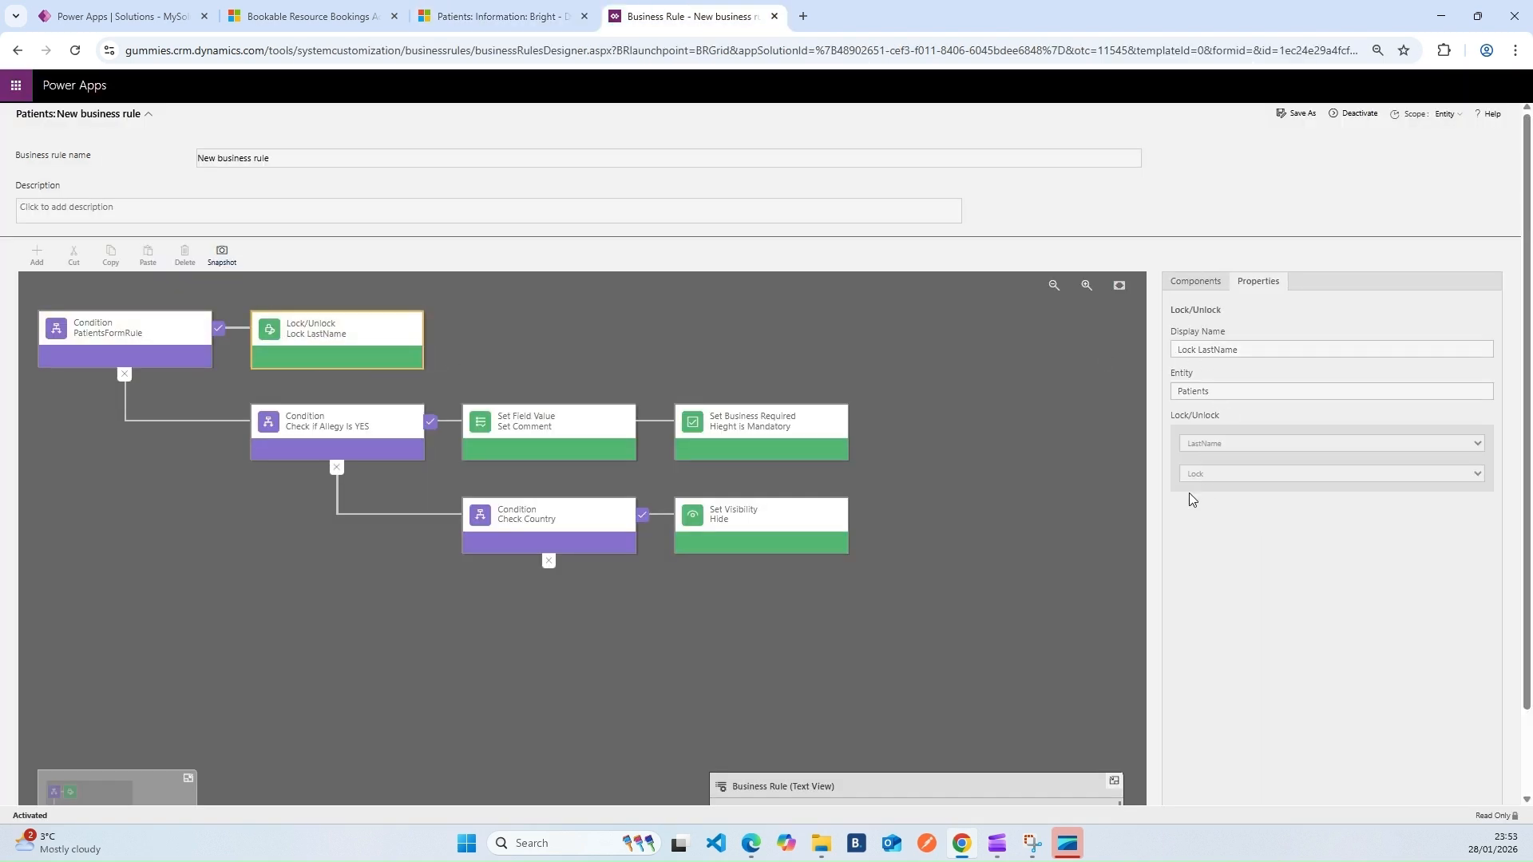
{"action": "scroll", "coordinate": [1010, 489], "scroll_direction": "down", "scroll_amount": 2}
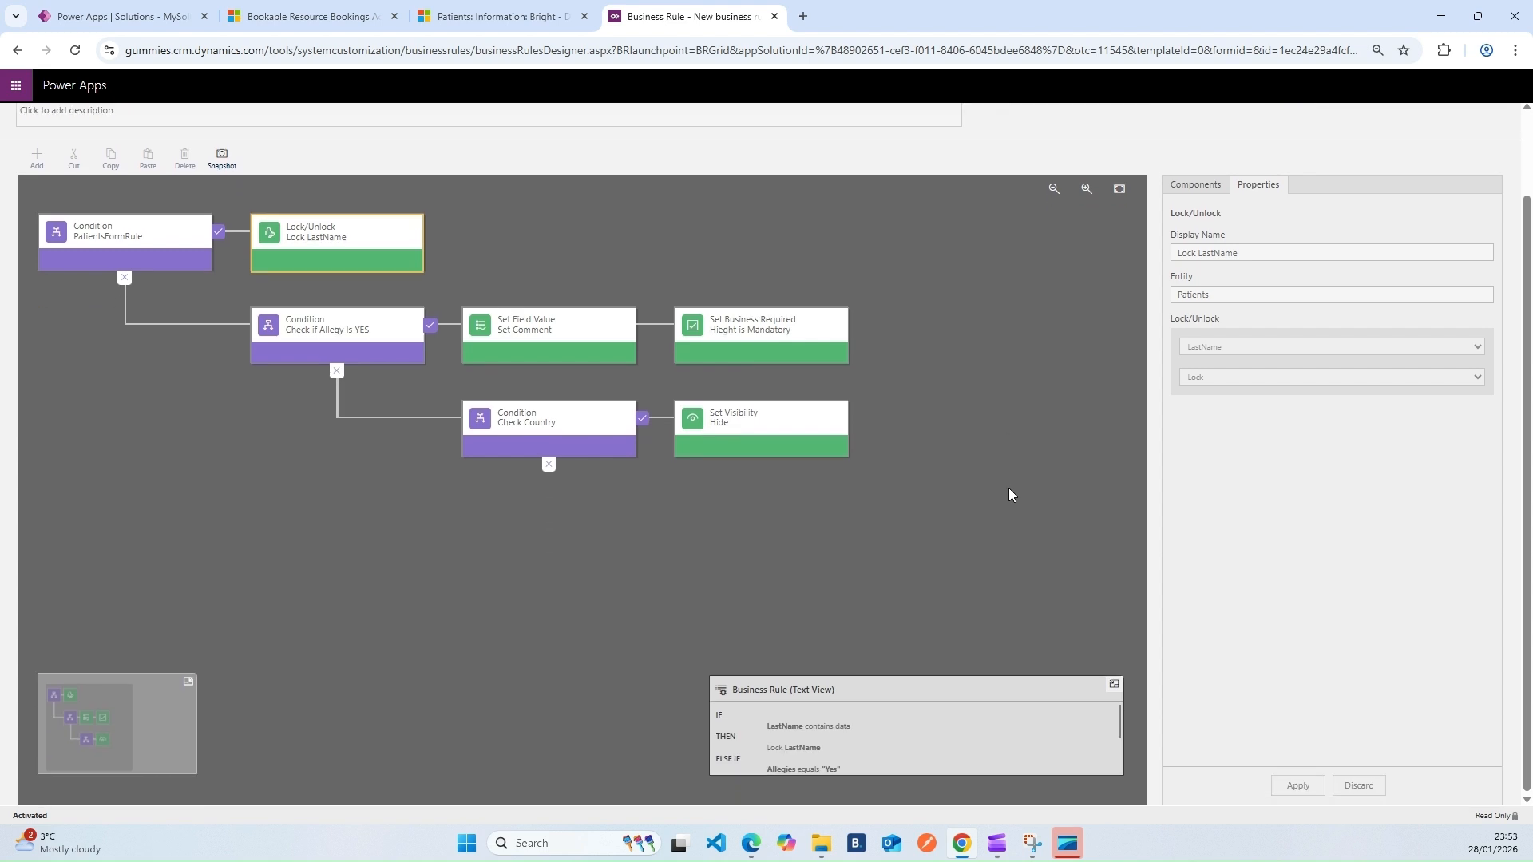
{"action": "left_click", "coordinate": [1113, 685]}
{"action": "left_click", "coordinate": [1103, 765]}
{"action": "scroll", "coordinate": [949, 711], "scroll_direction": "down", "scroll_amount": 2}
{"action": "scroll", "coordinate": [908, 751], "scroll_direction": "up", "scroll_amount": 2}
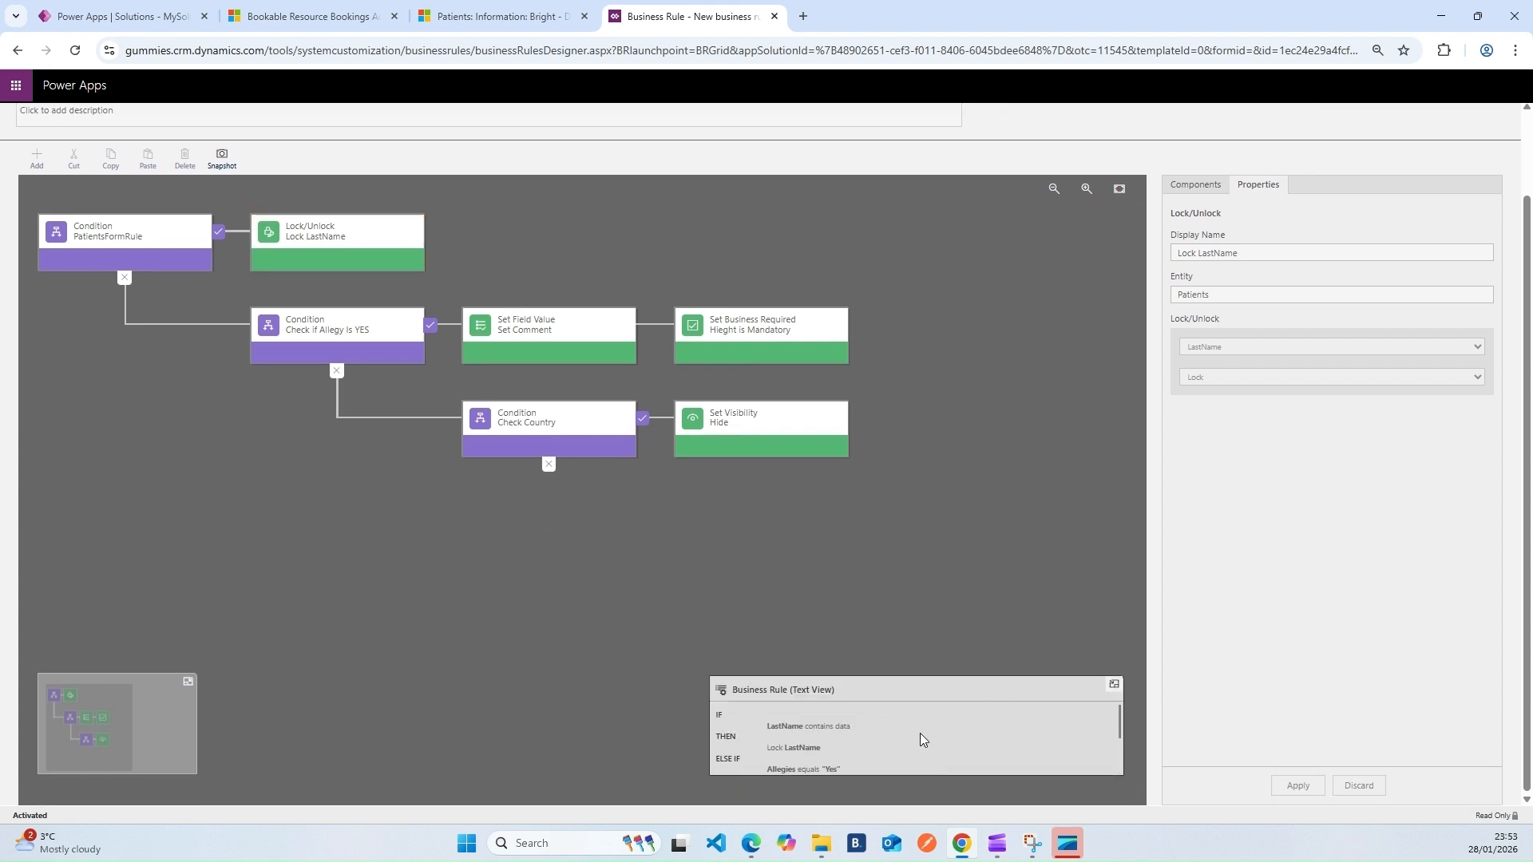
{"action": "left_click", "coordinate": [790, 735]}
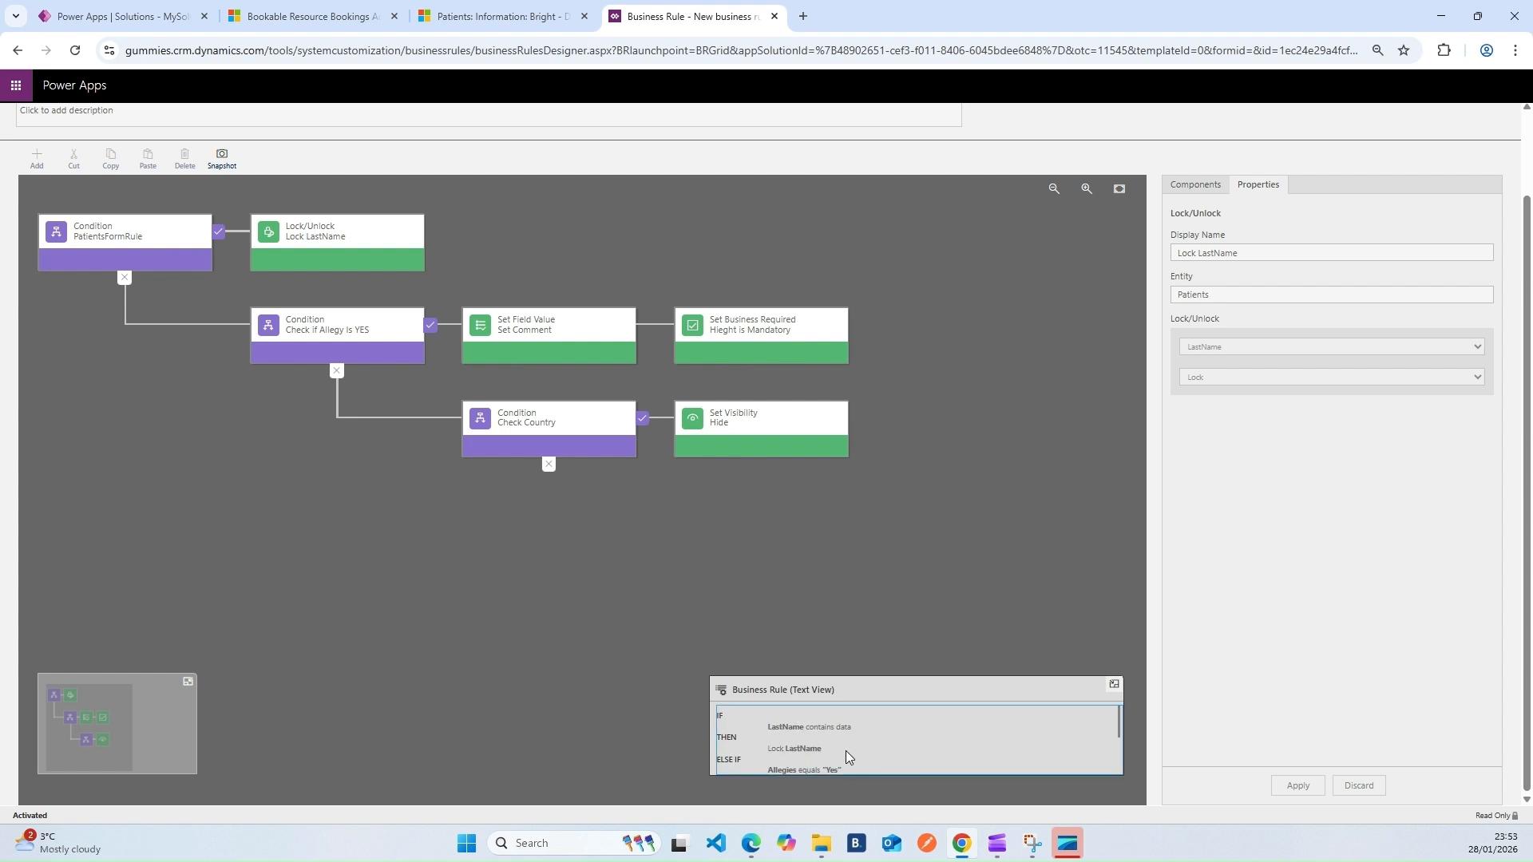
{"action": "left_click", "coordinate": [499, 16]}
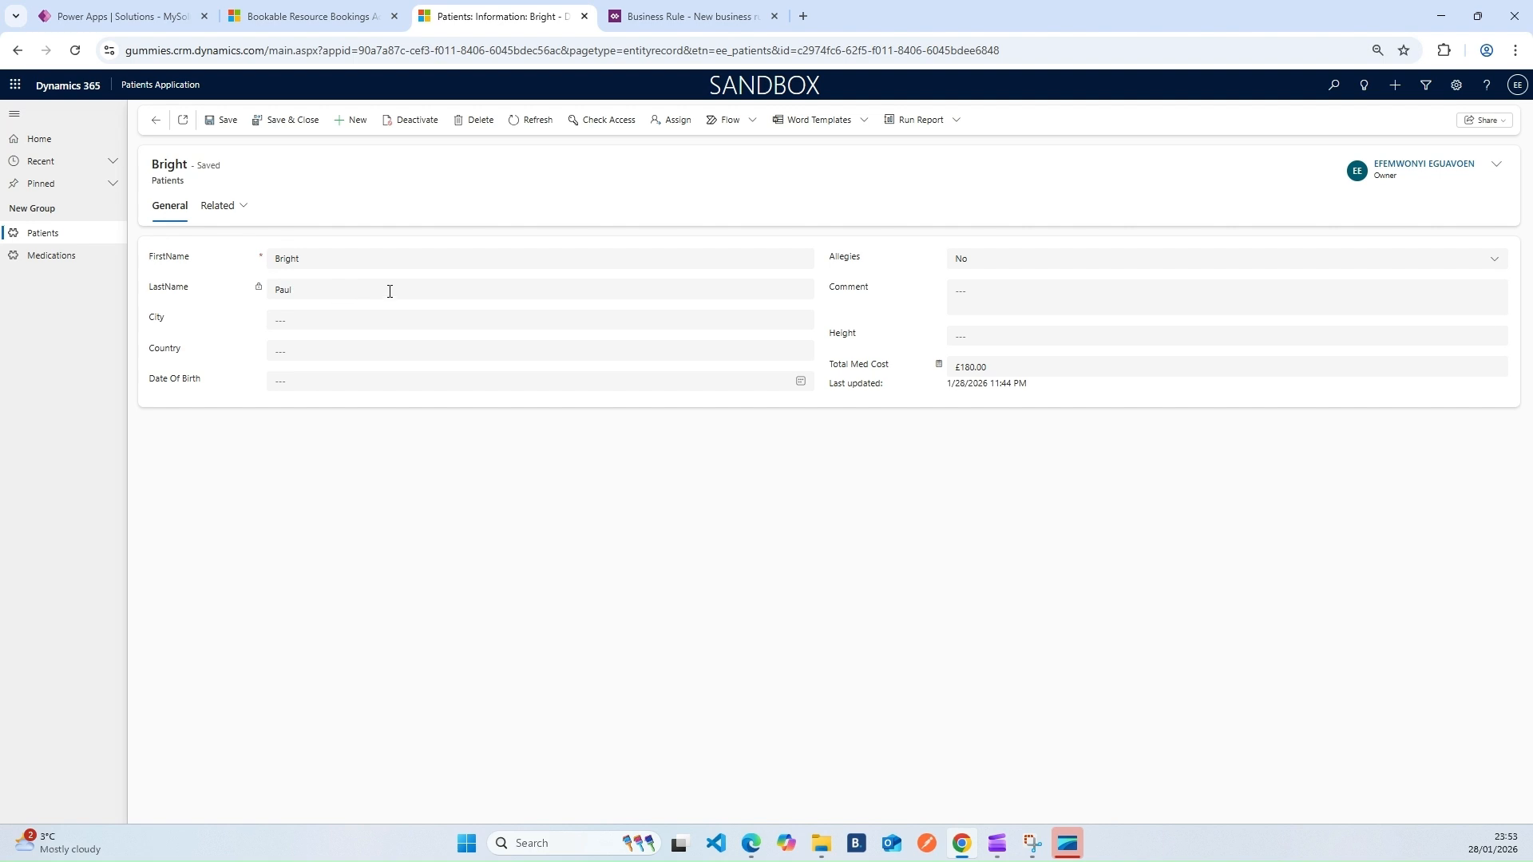
Review the allergy condition, Set Comment action and Height required action in the rule designer
{"action": "left_click", "coordinate": [689, 16]}
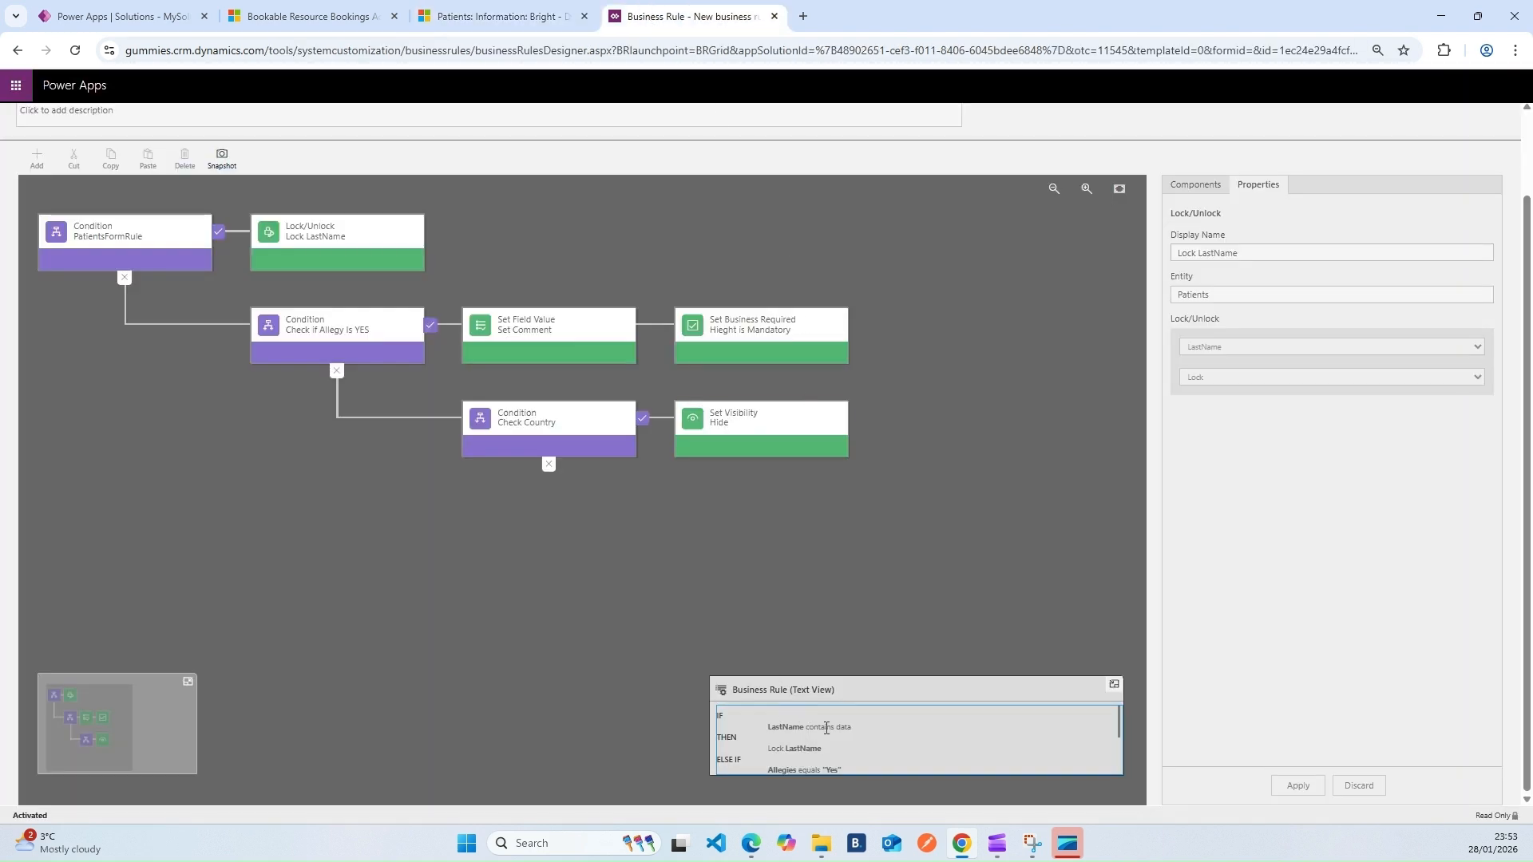
{"action": "left_click", "coordinate": [345, 340]}
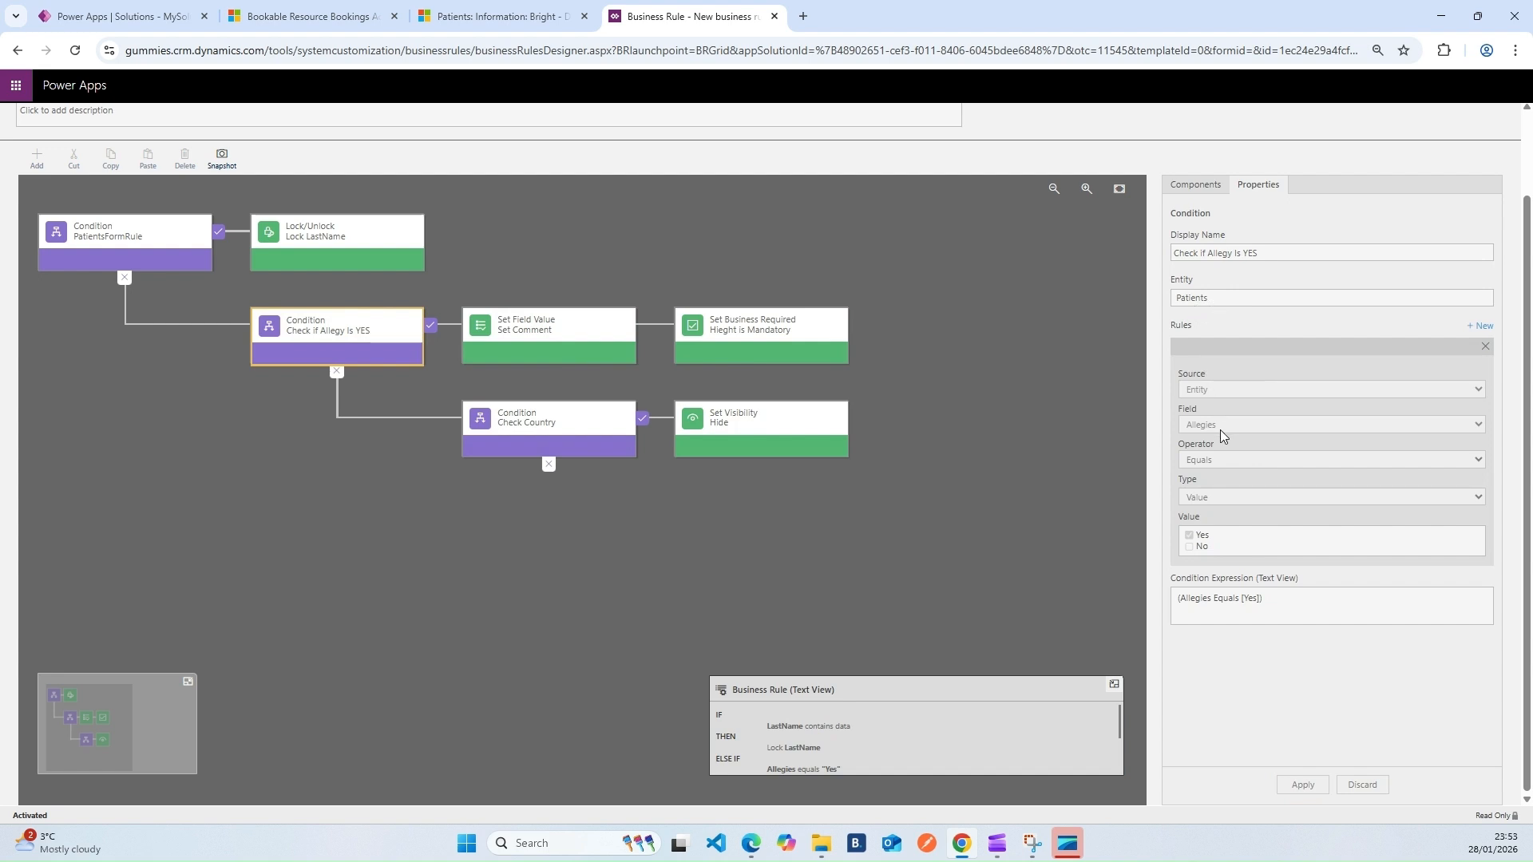
{"action": "left_click", "coordinate": [564, 337]}
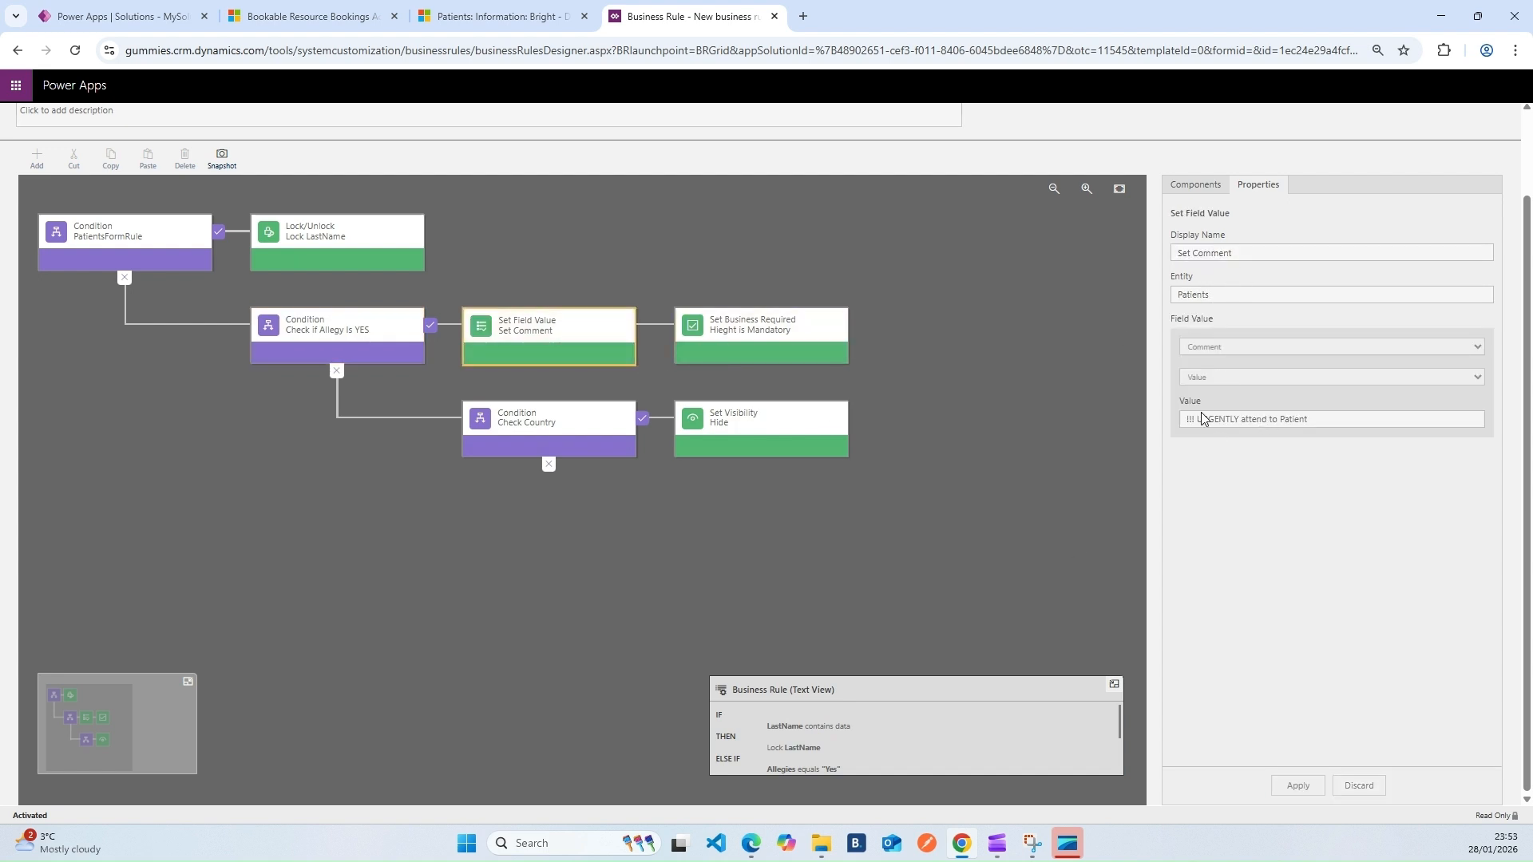
{"action": "left_click", "coordinate": [755, 337]}
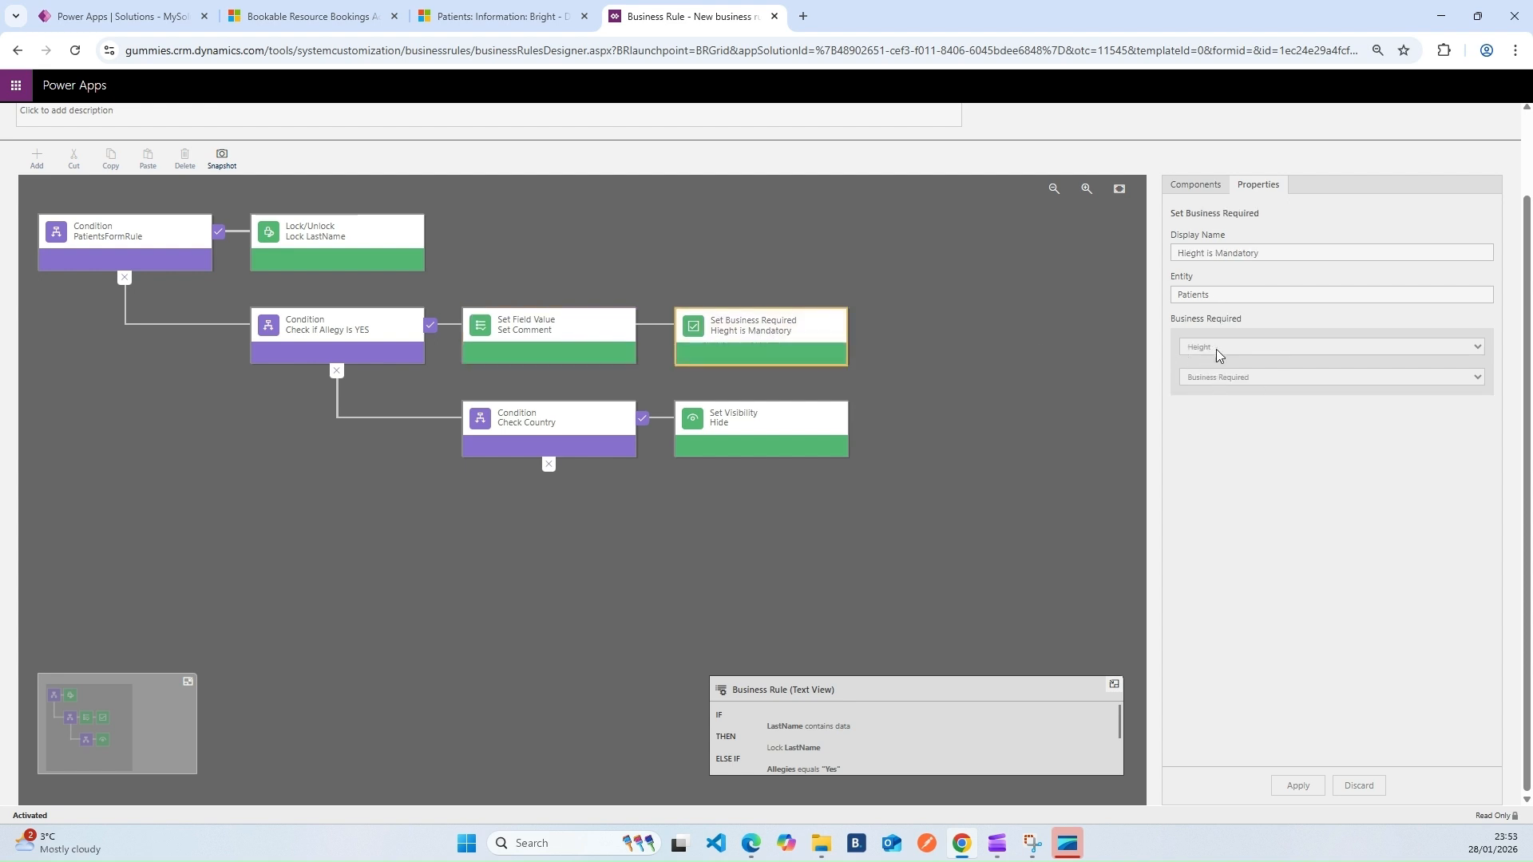
Set Allegies to Yes on the existing patient, save it, and reload the form twice
{"action": "left_click", "coordinate": [493, 29]}
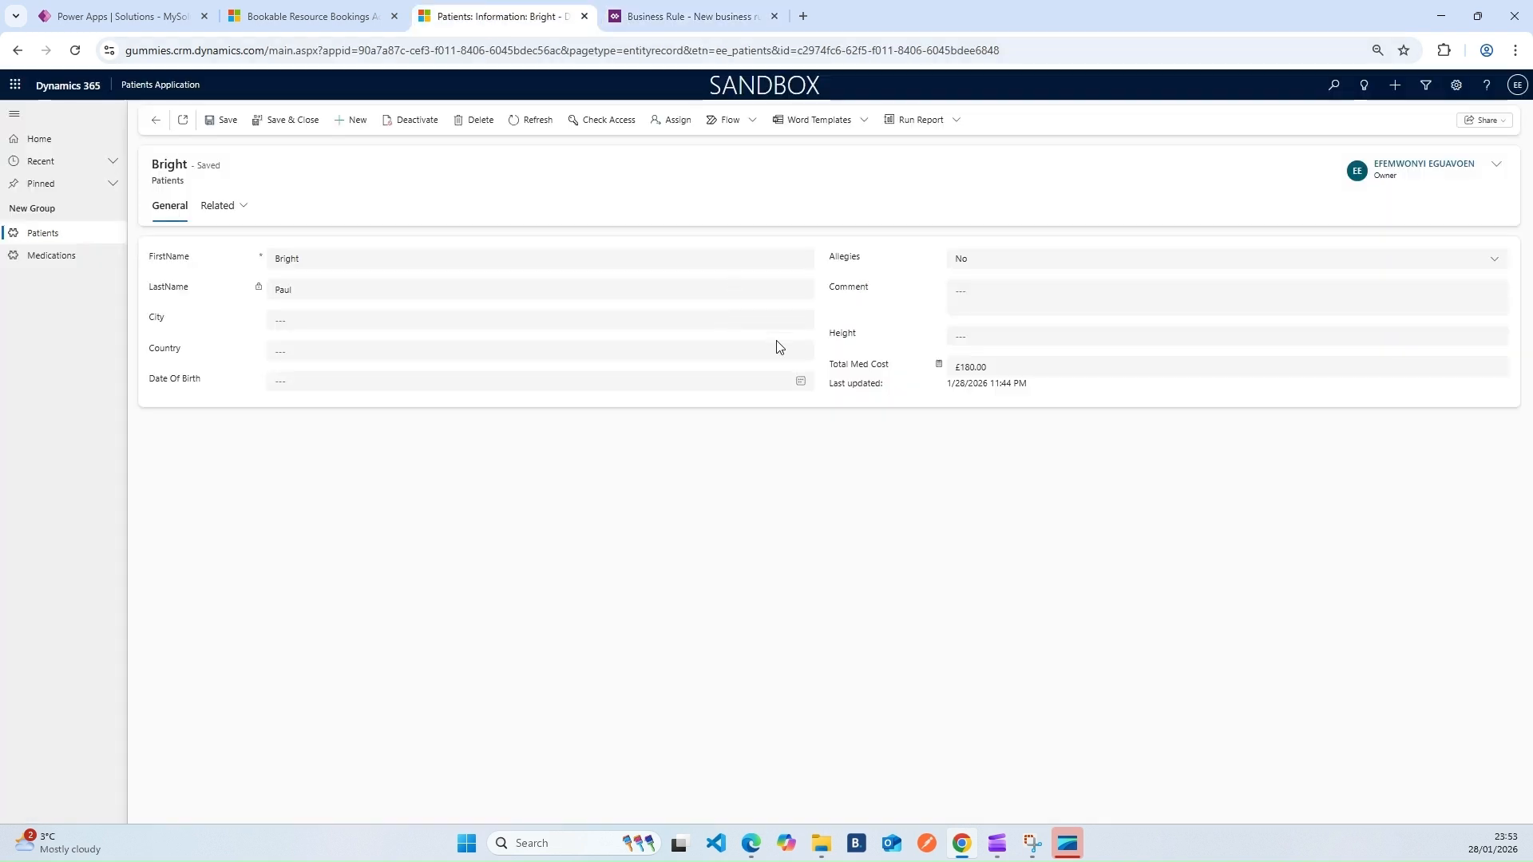
{"action": "left_click", "coordinate": [981, 262]}
{"action": "left_click", "coordinate": [990, 303]}
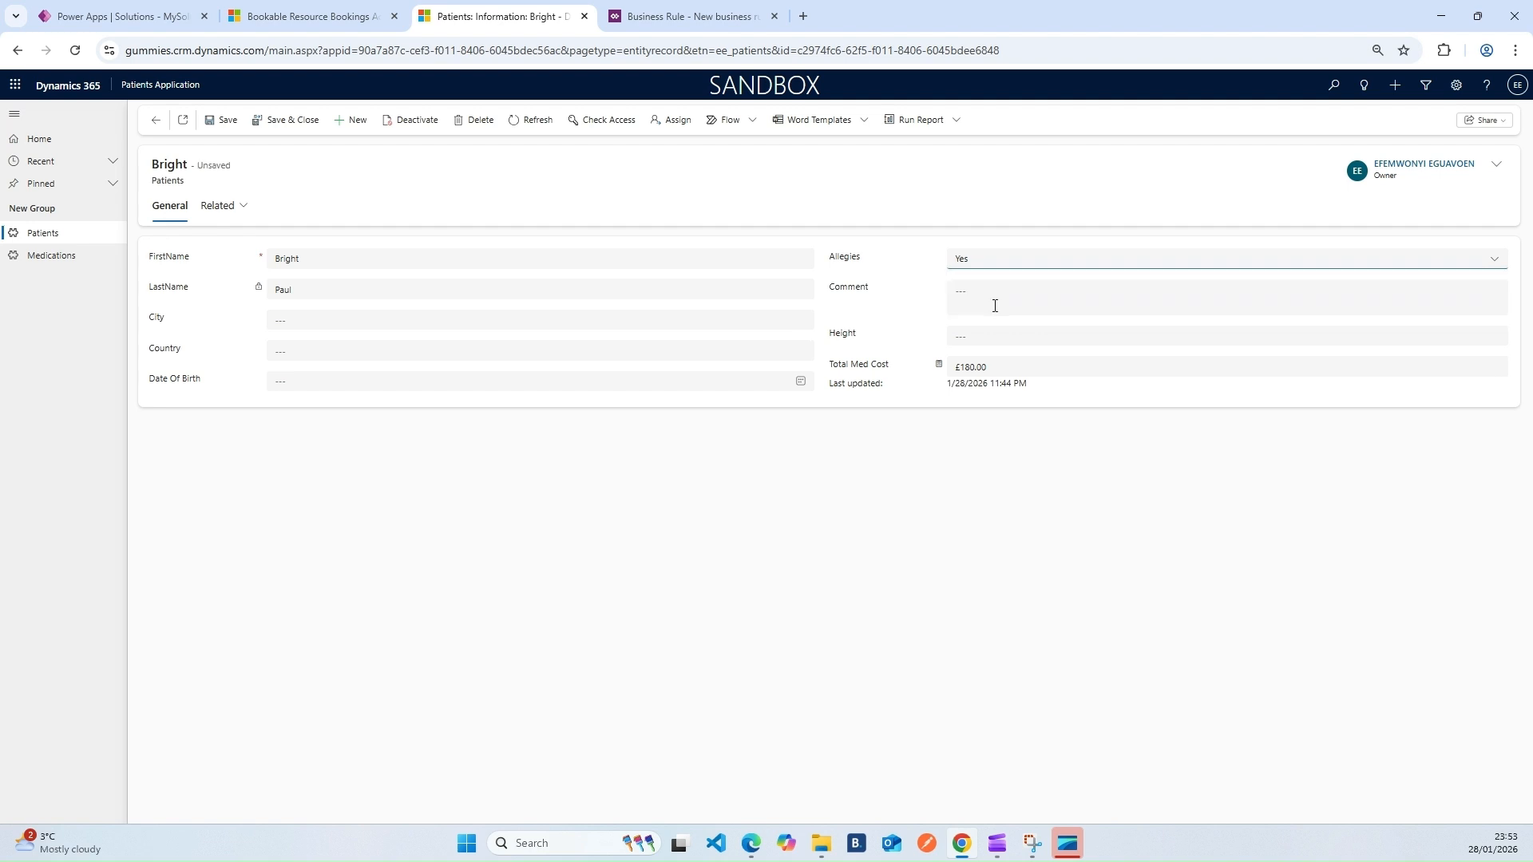
{"action": "left_click", "coordinate": [224, 124]}
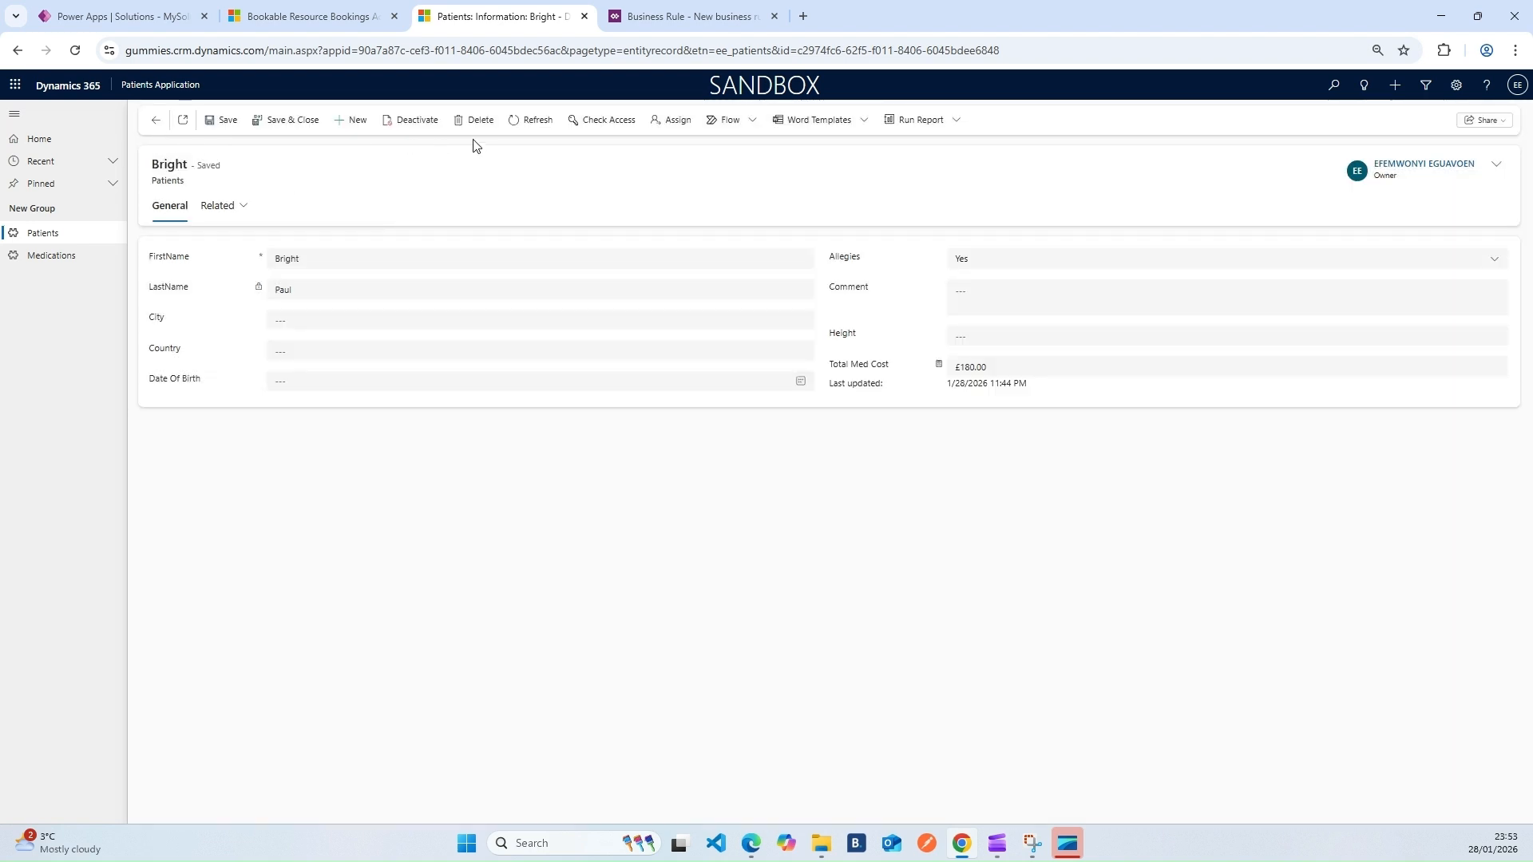
{"action": "left_click", "coordinate": [529, 119]}
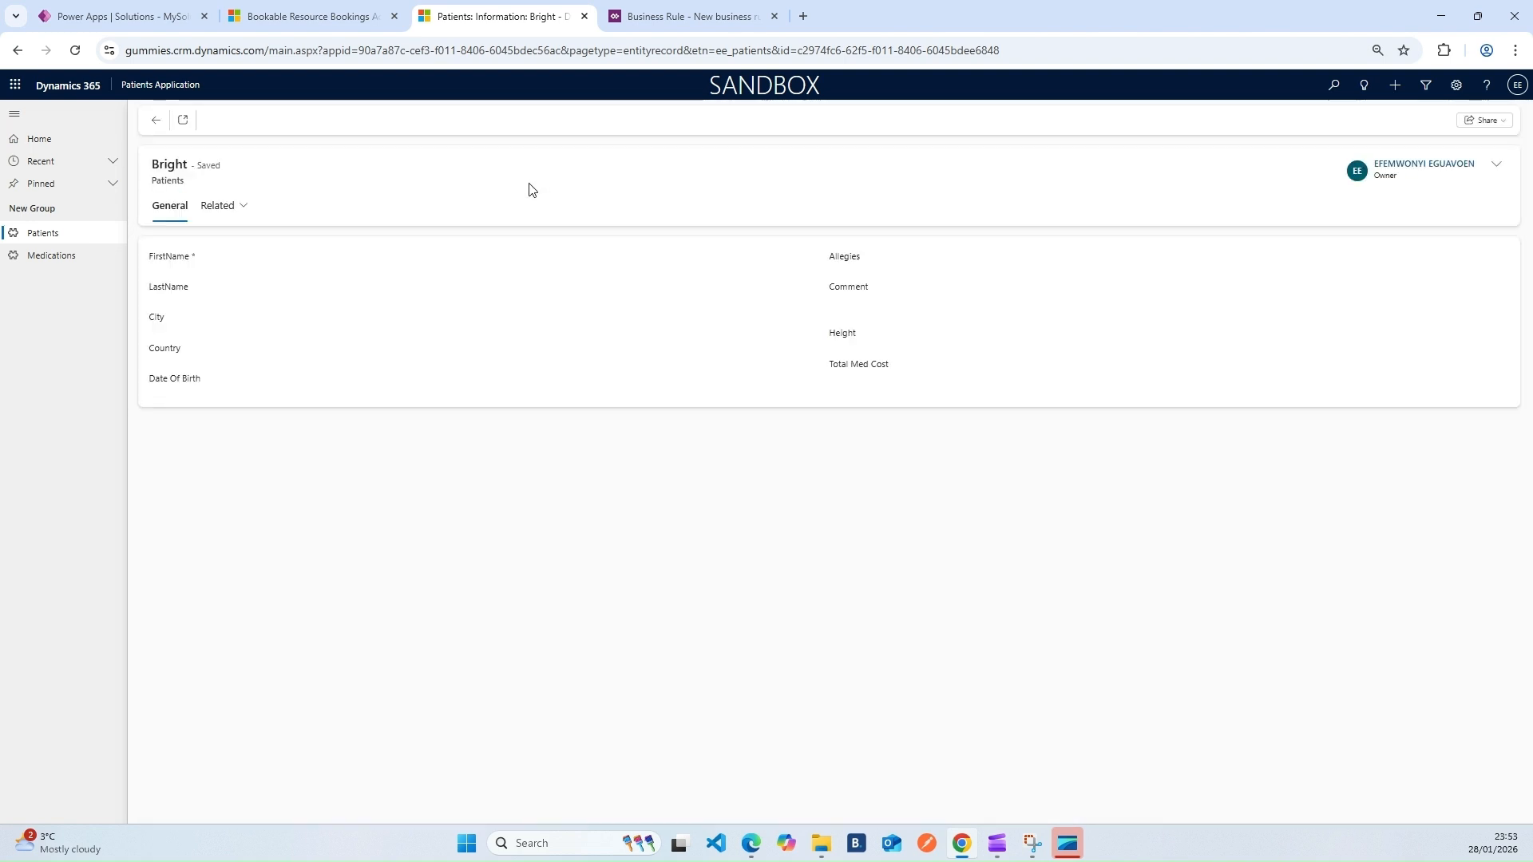
{"action": "left_click", "coordinate": [76, 51]}
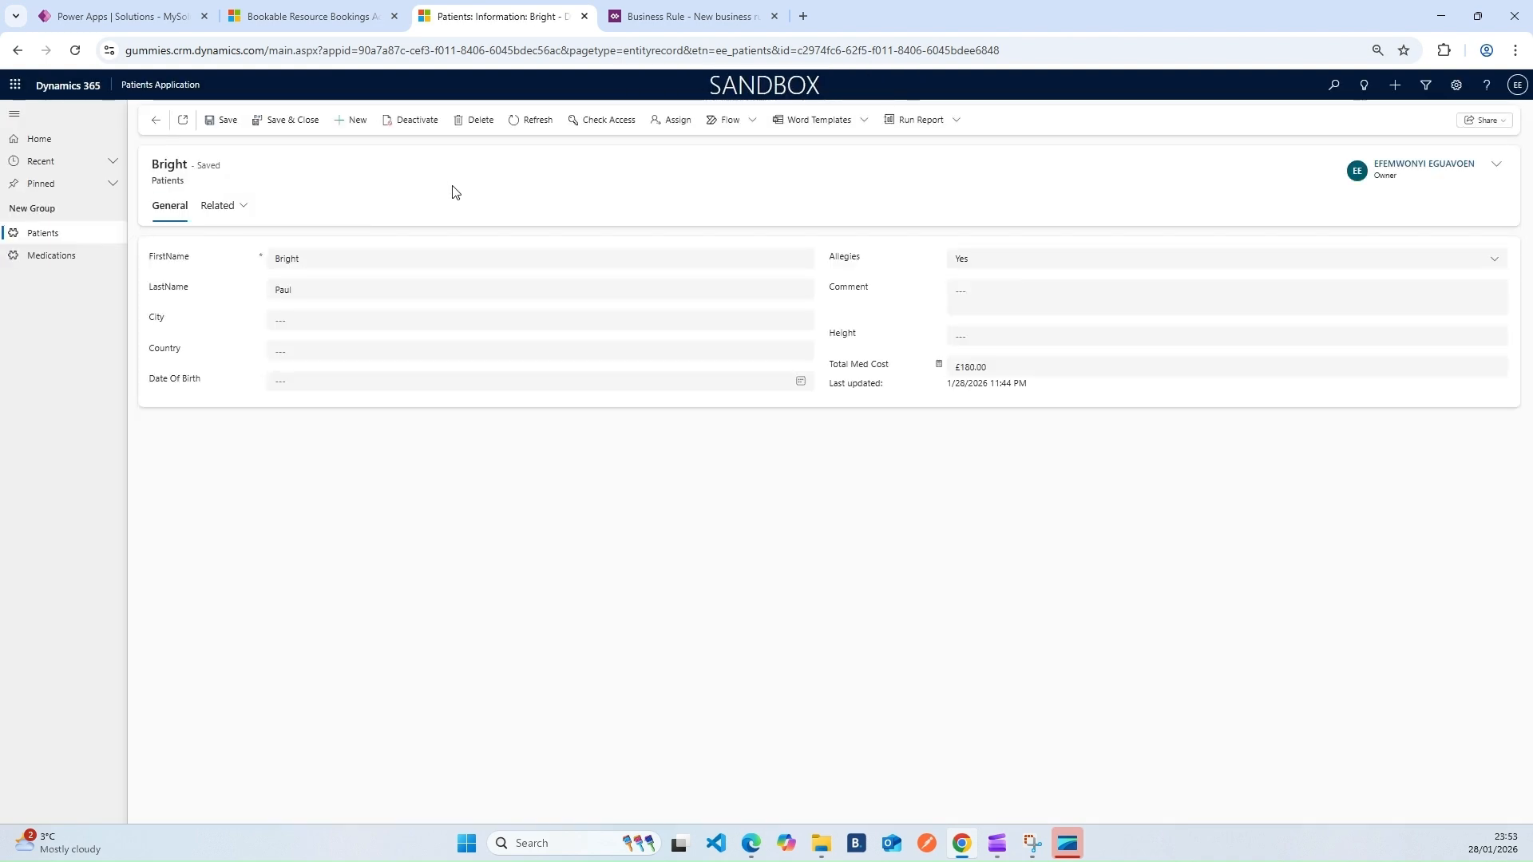
{"action": "left_click", "coordinate": [75, 50]}
{"action": "left_click", "coordinate": [673, 18]}
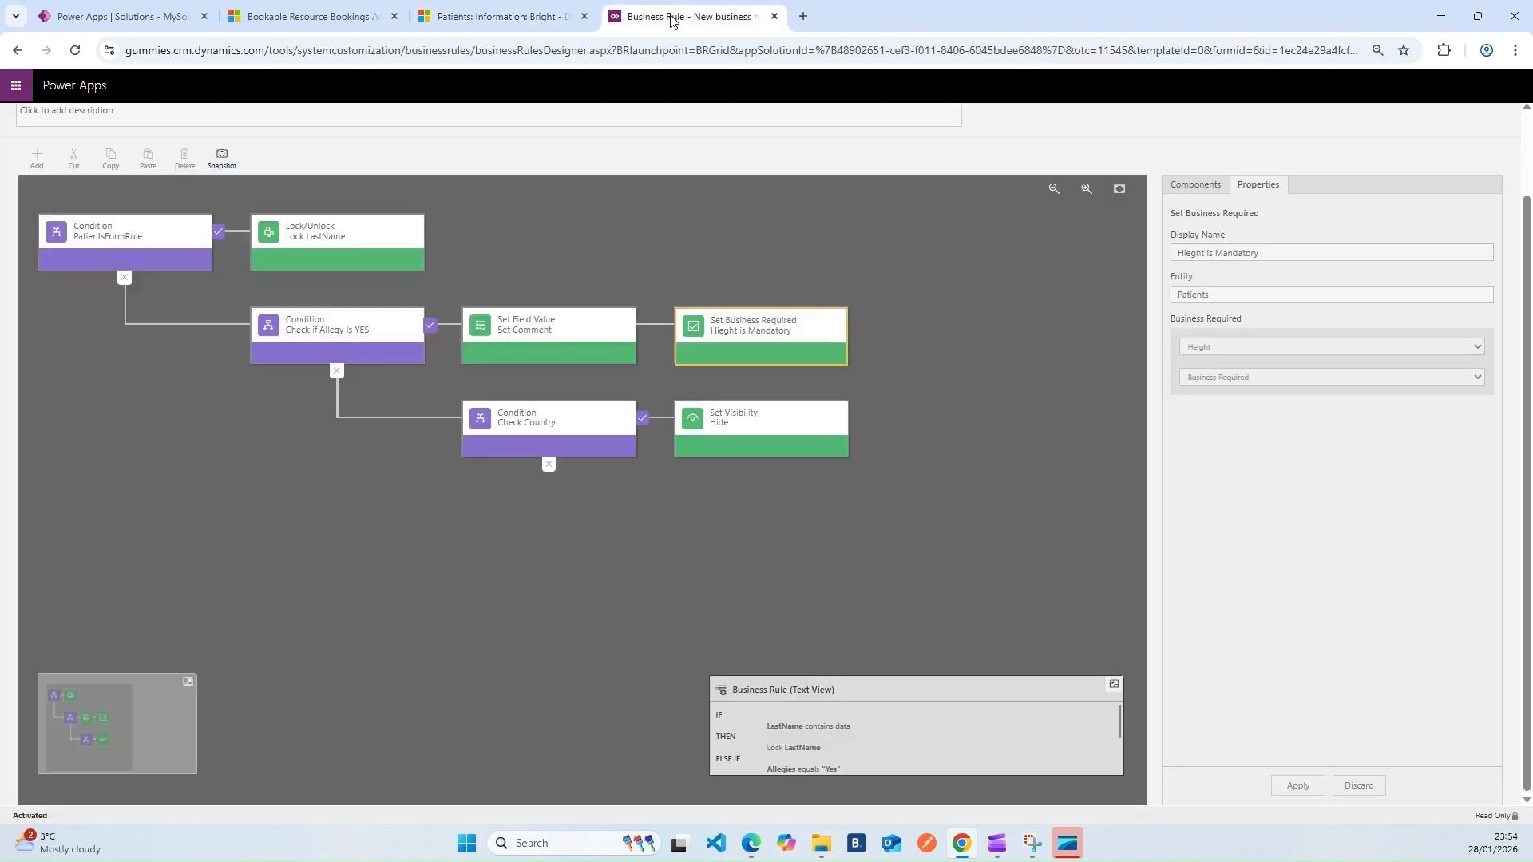
{"action": "mouse_move", "coordinate": [1120, 715]}
{"action": "left_mouse_down"}
{"action": "mouse_move", "coordinate": [1120, 735]}
{"action": "mouse_move", "coordinate": [1118, 721]}
{"action": "left_mouse_up"}
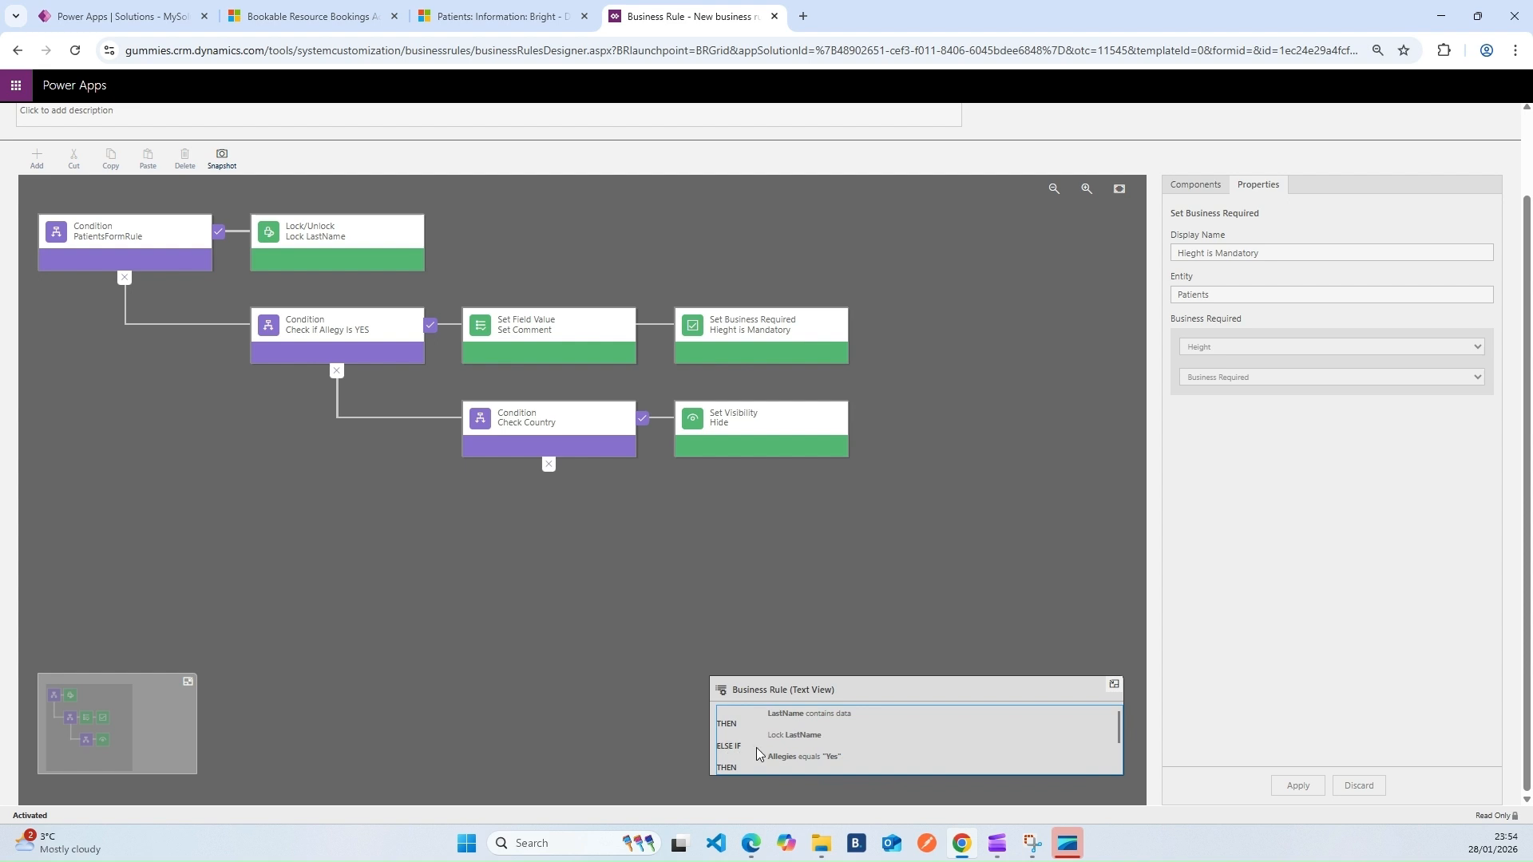
{"action": "left_click_drag", "start_coordinate": [1120, 726], "coordinate": [1119, 716]}
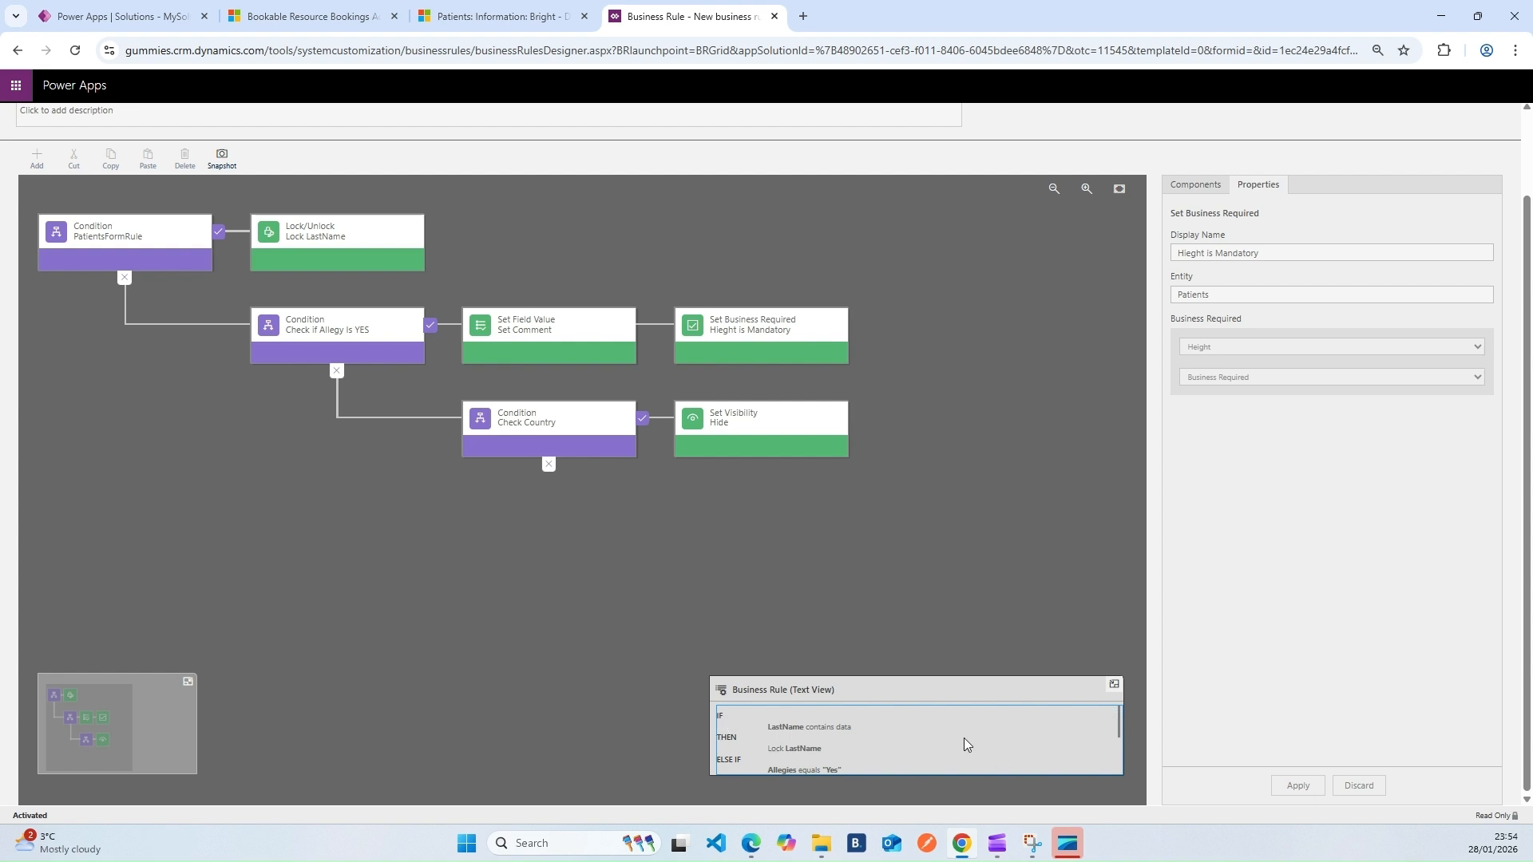
{"action": "left_click_drag", "start_coordinate": [1120, 712], "coordinate": [1122, 726]}
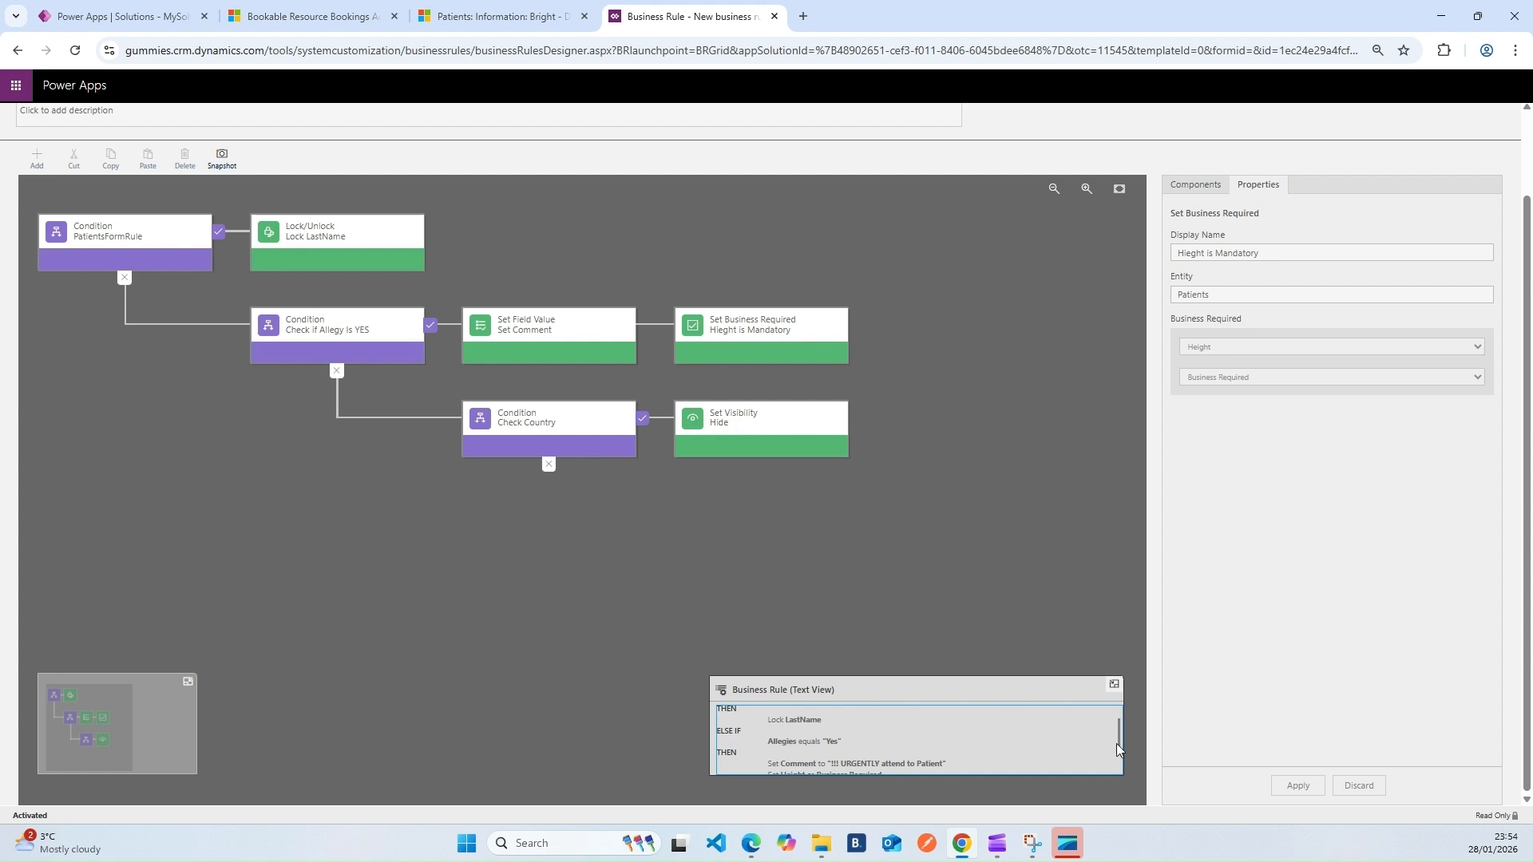
{"action": "mouse_move", "coordinate": [1120, 730]}
{"action": "left_mouse_down"}
{"action": "mouse_move", "coordinate": [1124, 745]}
{"action": "mouse_move", "coordinate": [1124, 714]}
{"action": "left_mouse_up"}
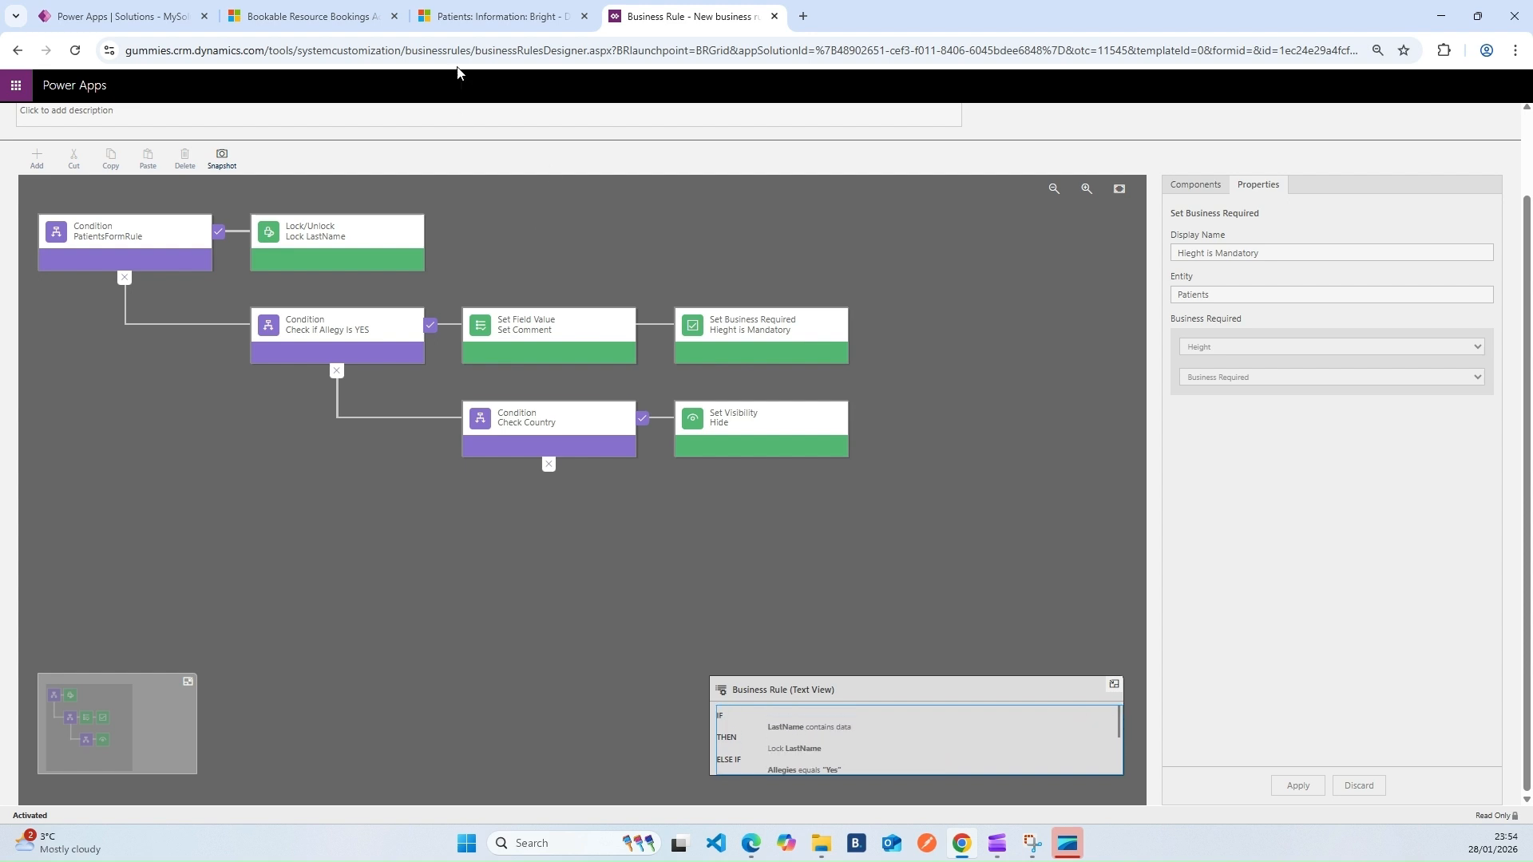
{"action": "left_click", "coordinate": [482, 18]}
Start a new patient record with Allegies set to Yes
{"action": "left_click", "coordinate": [351, 120]}
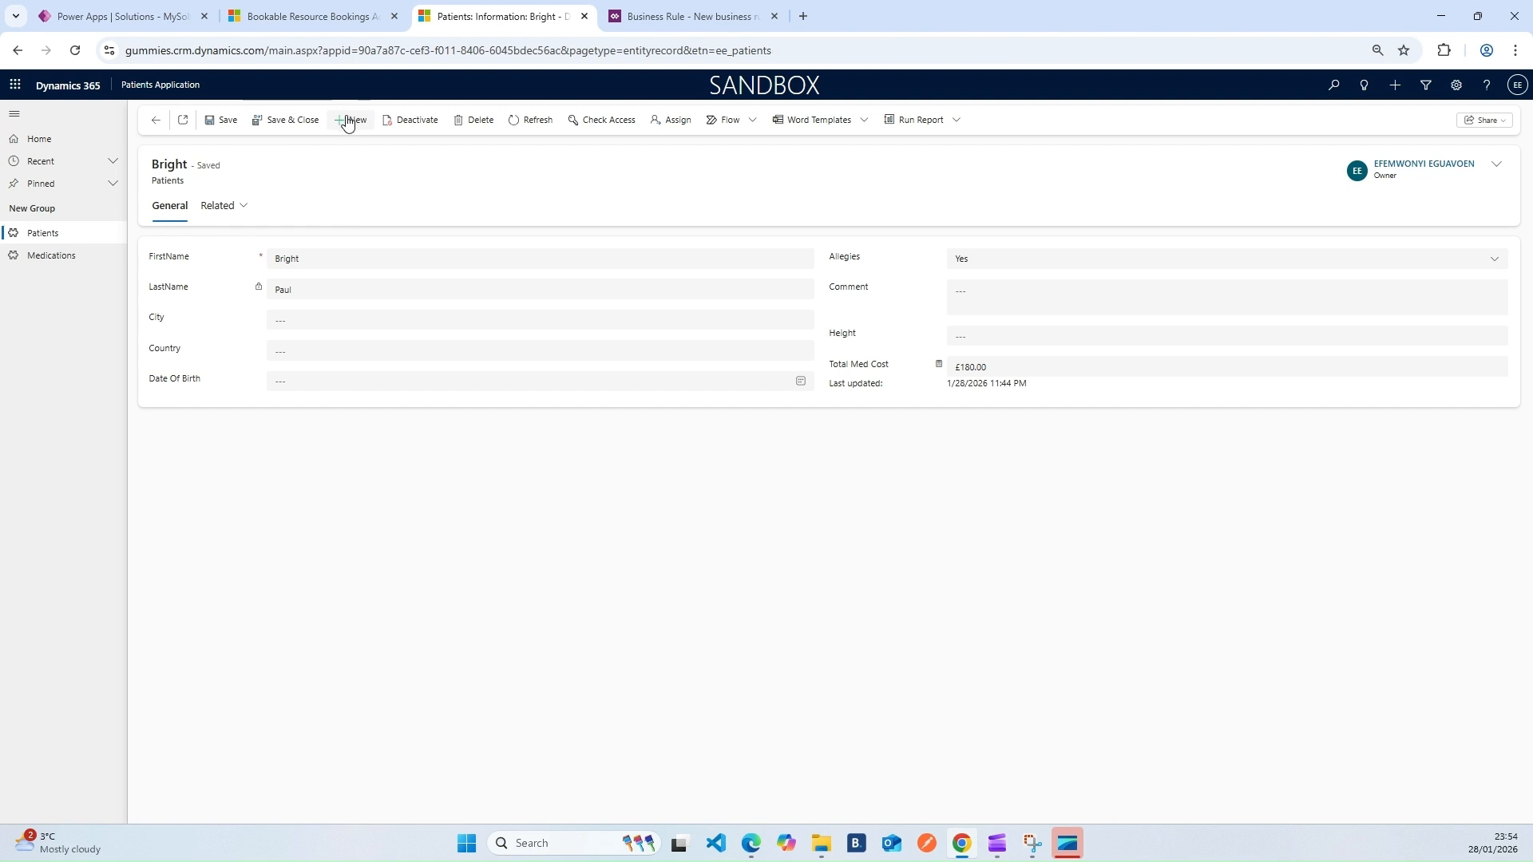
{"action": "left_click", "coordinate": [990, 261]}
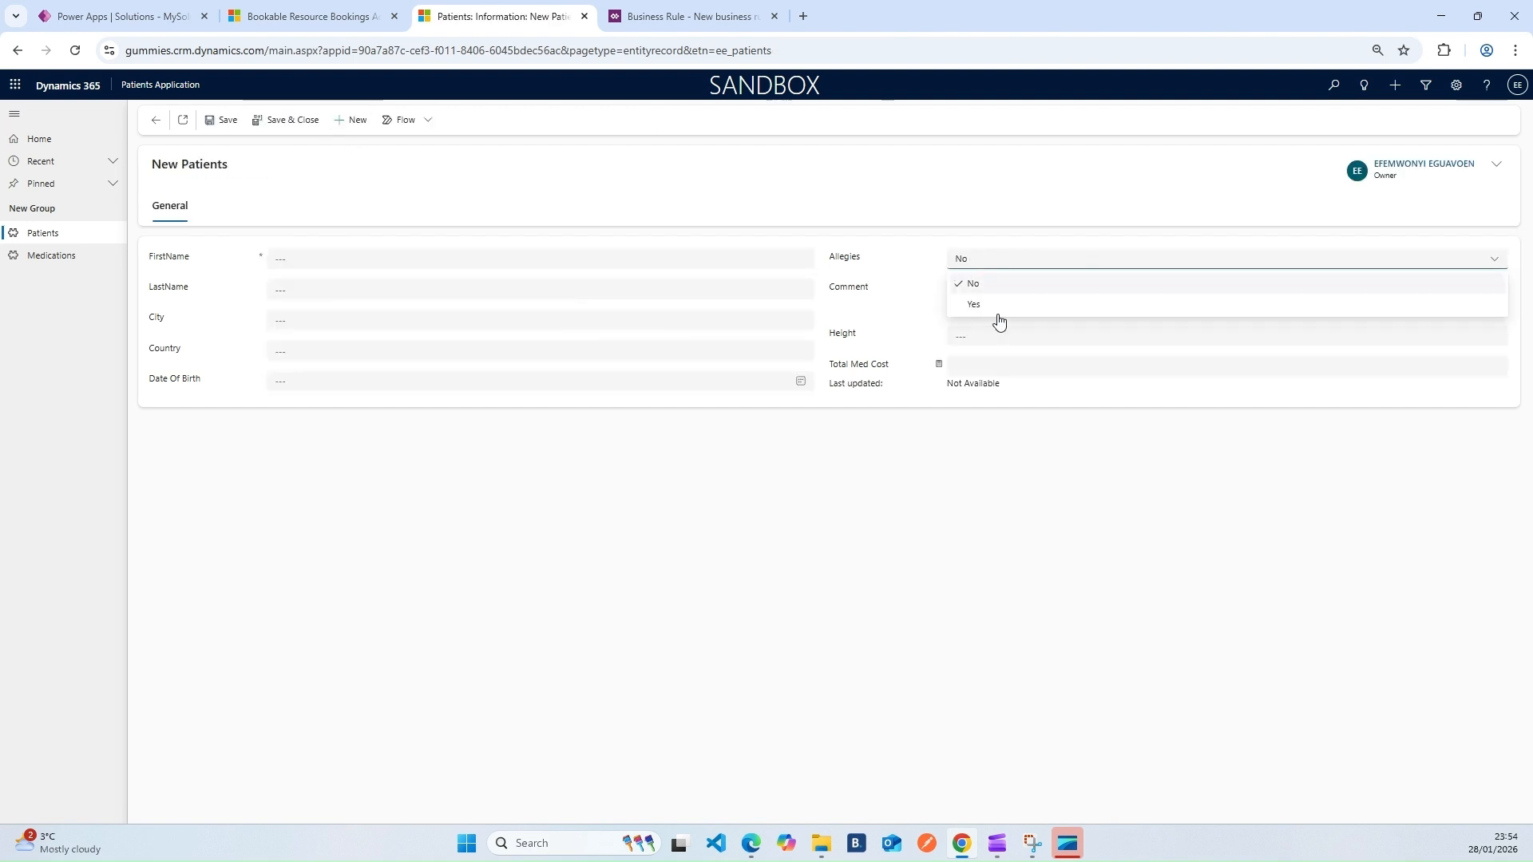
{"action": "left_click", "coordinate": [989, 306]}
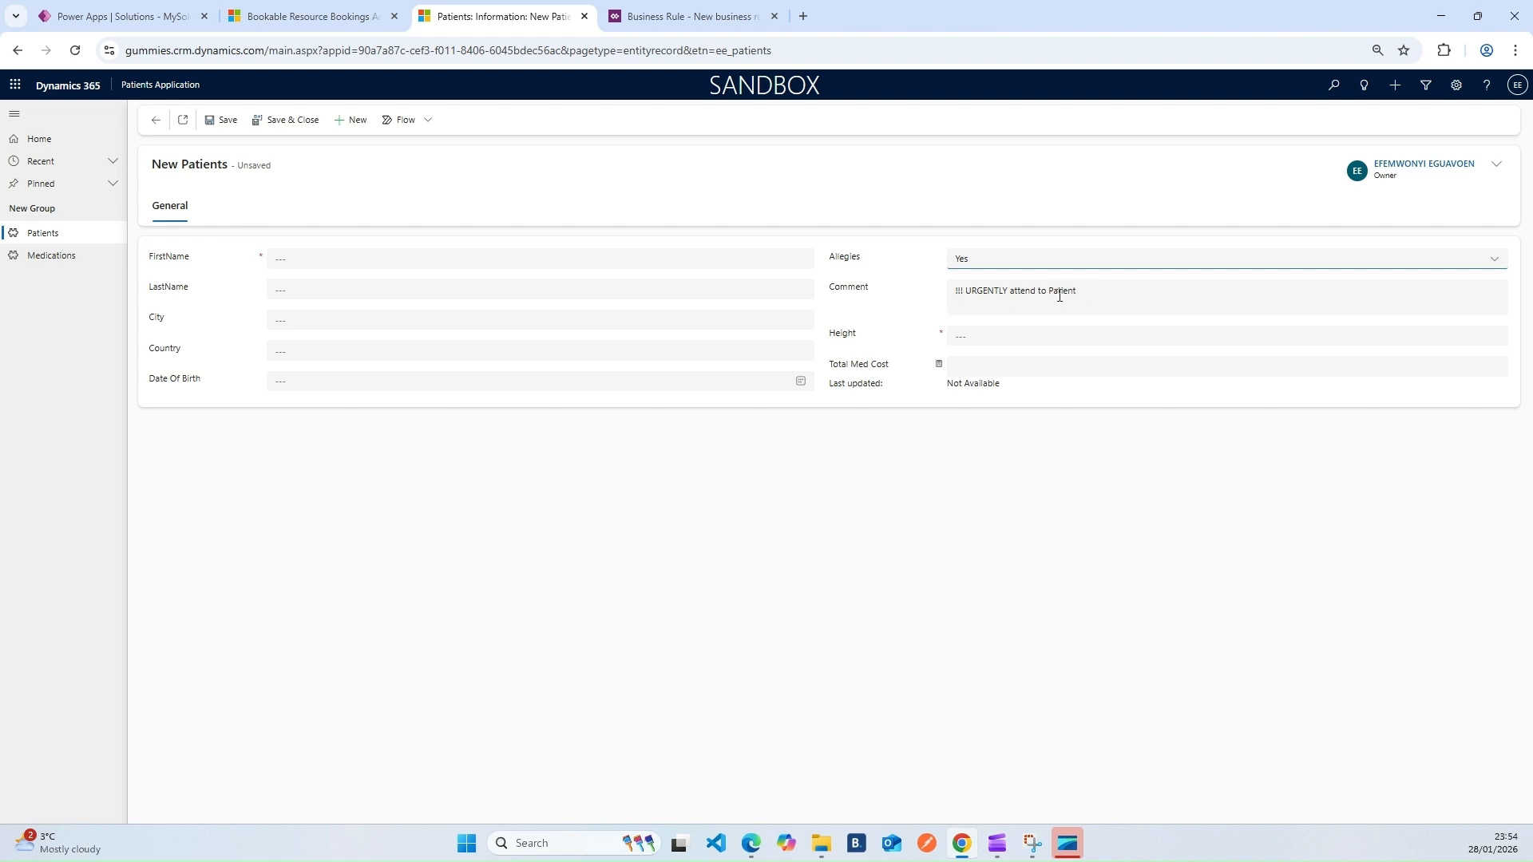
Enter the patient's first and last names, then check that LastName is locked
{"action": "left_click", "coordinate": [304, 263]}
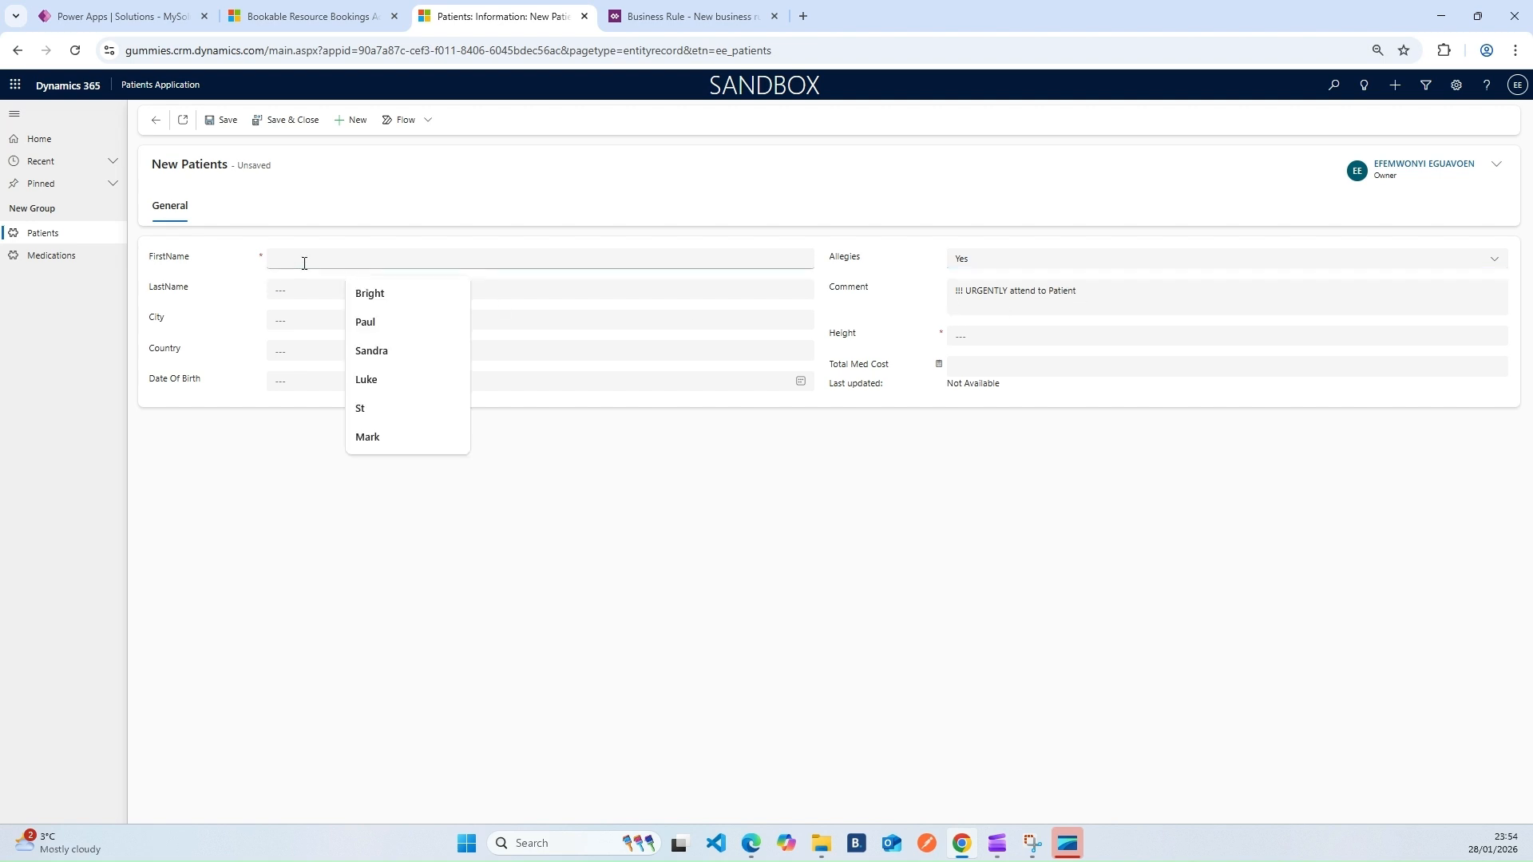
{"action": "type", "text": "John"}
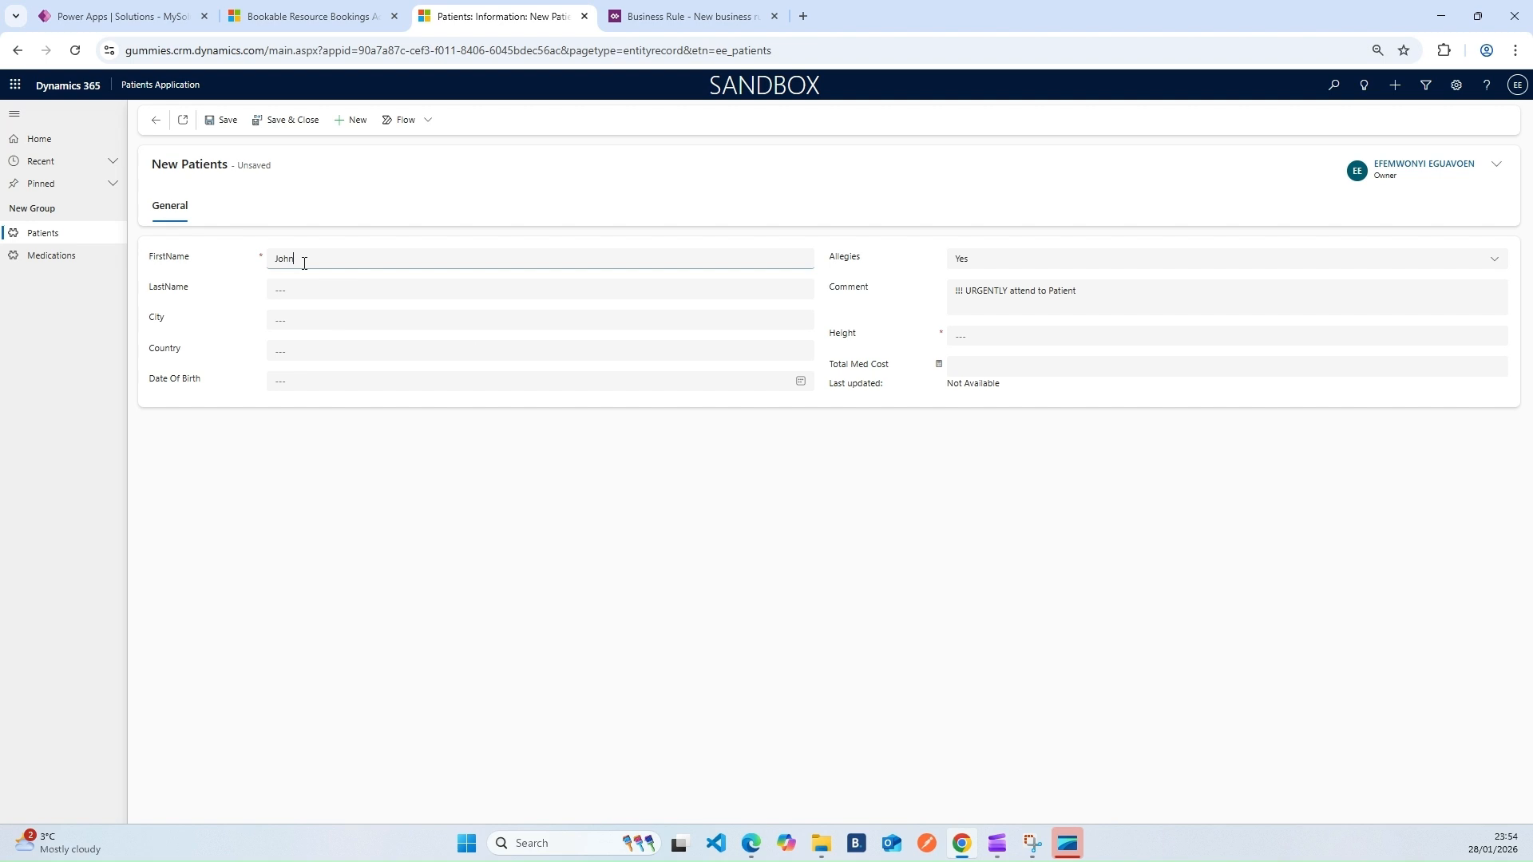
{"action": "key", "text": "Tab"}
{"action": "type", "text": "Ce"}
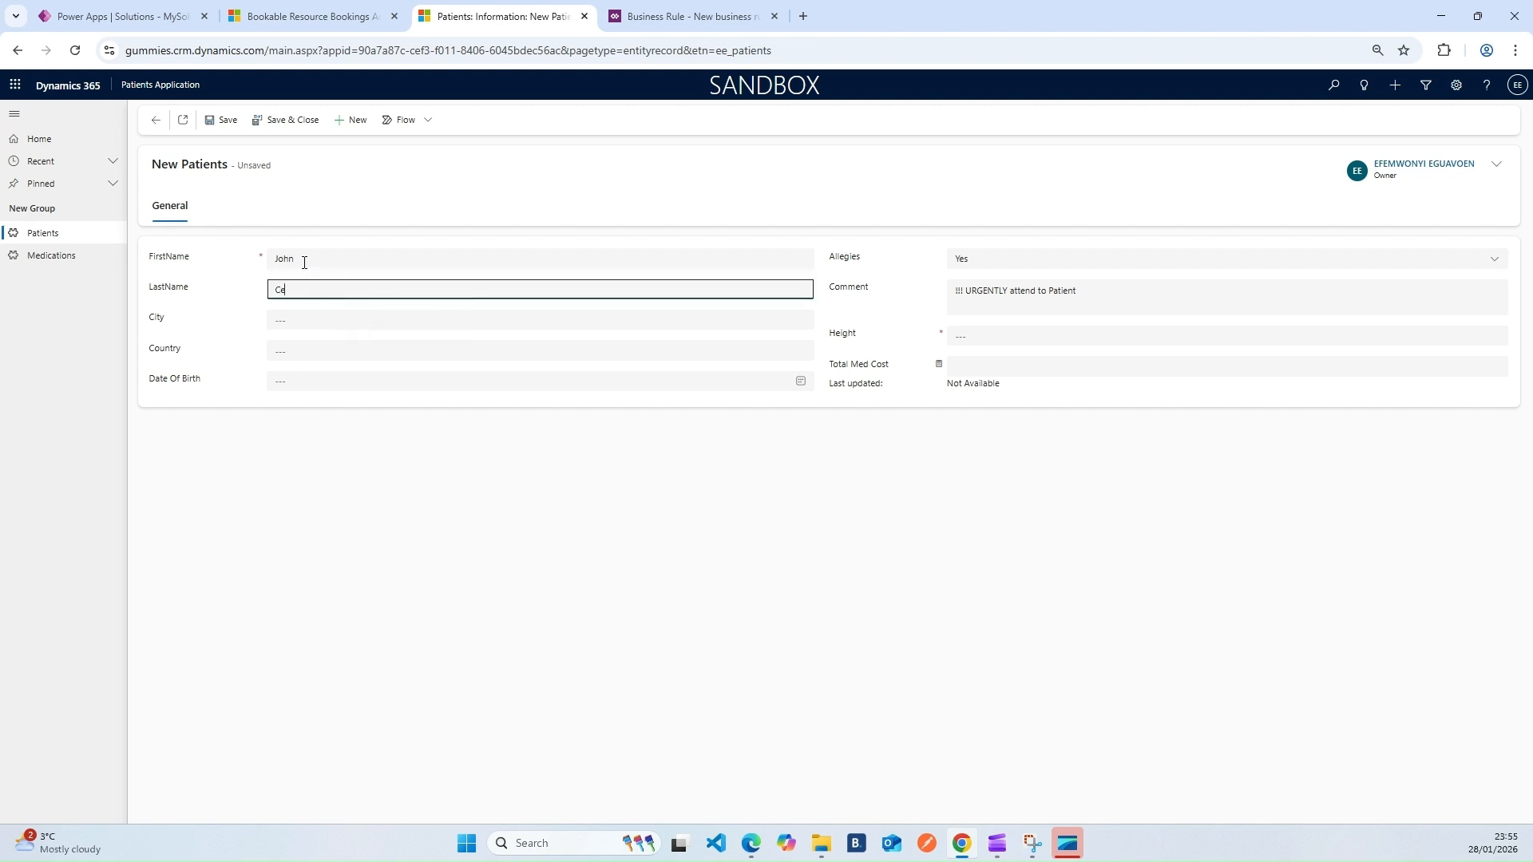
{"action": "left_click", "coordinate": [448, 521]}
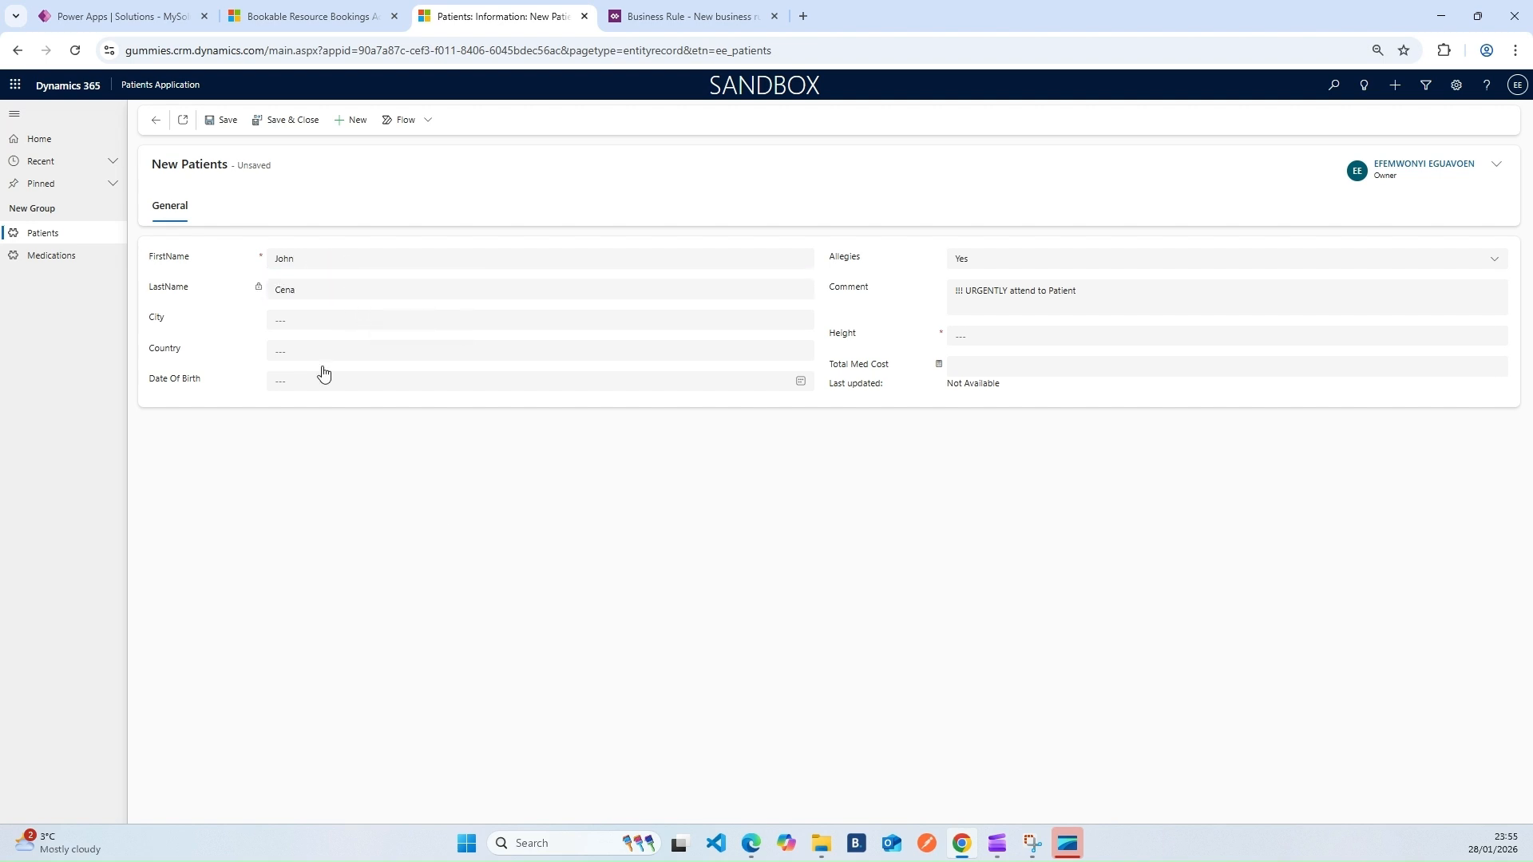
{"action": "left_click_drag", "start_coordinate": [304, 289], "coordinate": [250, 290]}
{"action": "left_click", "coordinate": [250, 289]}
{"action": "double_click", "coordinate": [238, 167]}
{"action": "left_click", "coordinate": [261, 289]}
{"action": "left_click", "coordinate": [622, 27]}
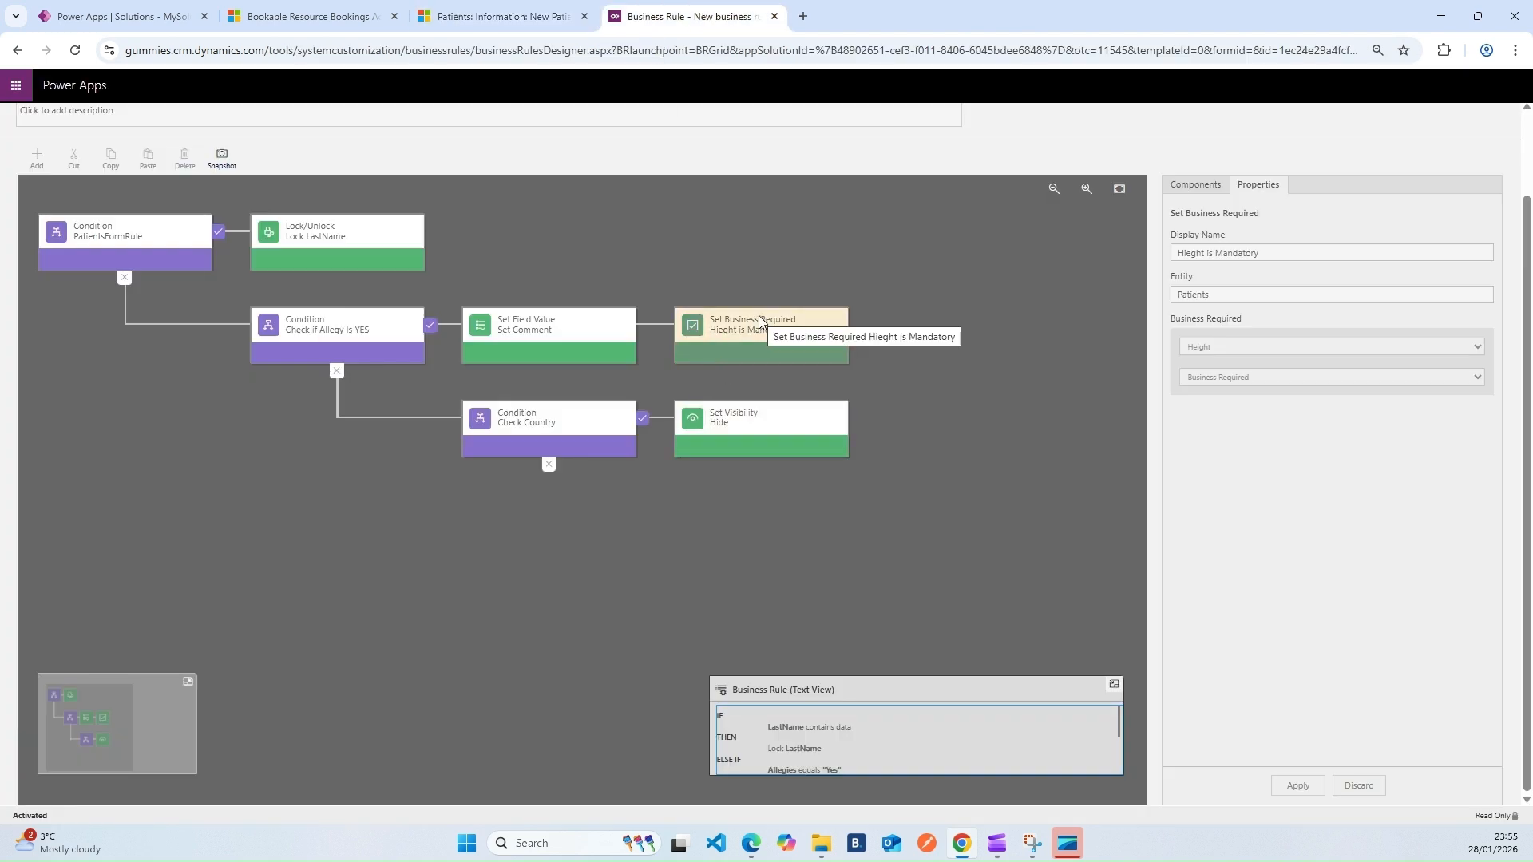
{"action": "left_click", "coordinate": [525, 330]}
{"action": "left_click", "coordinate": [712, 342]}
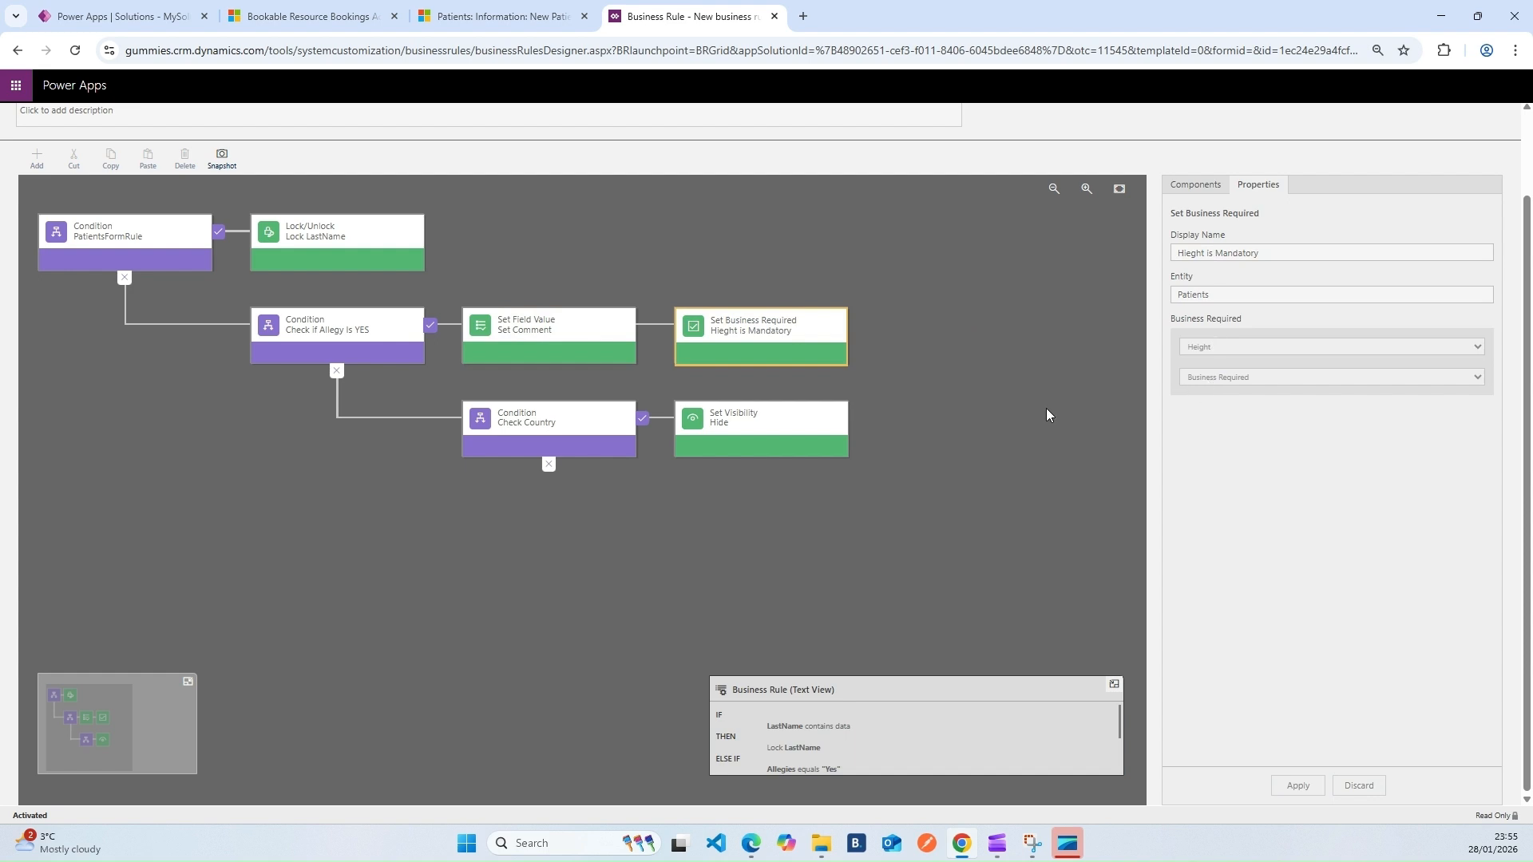
{"action": "left_click", "coordinate": [580, 422]}
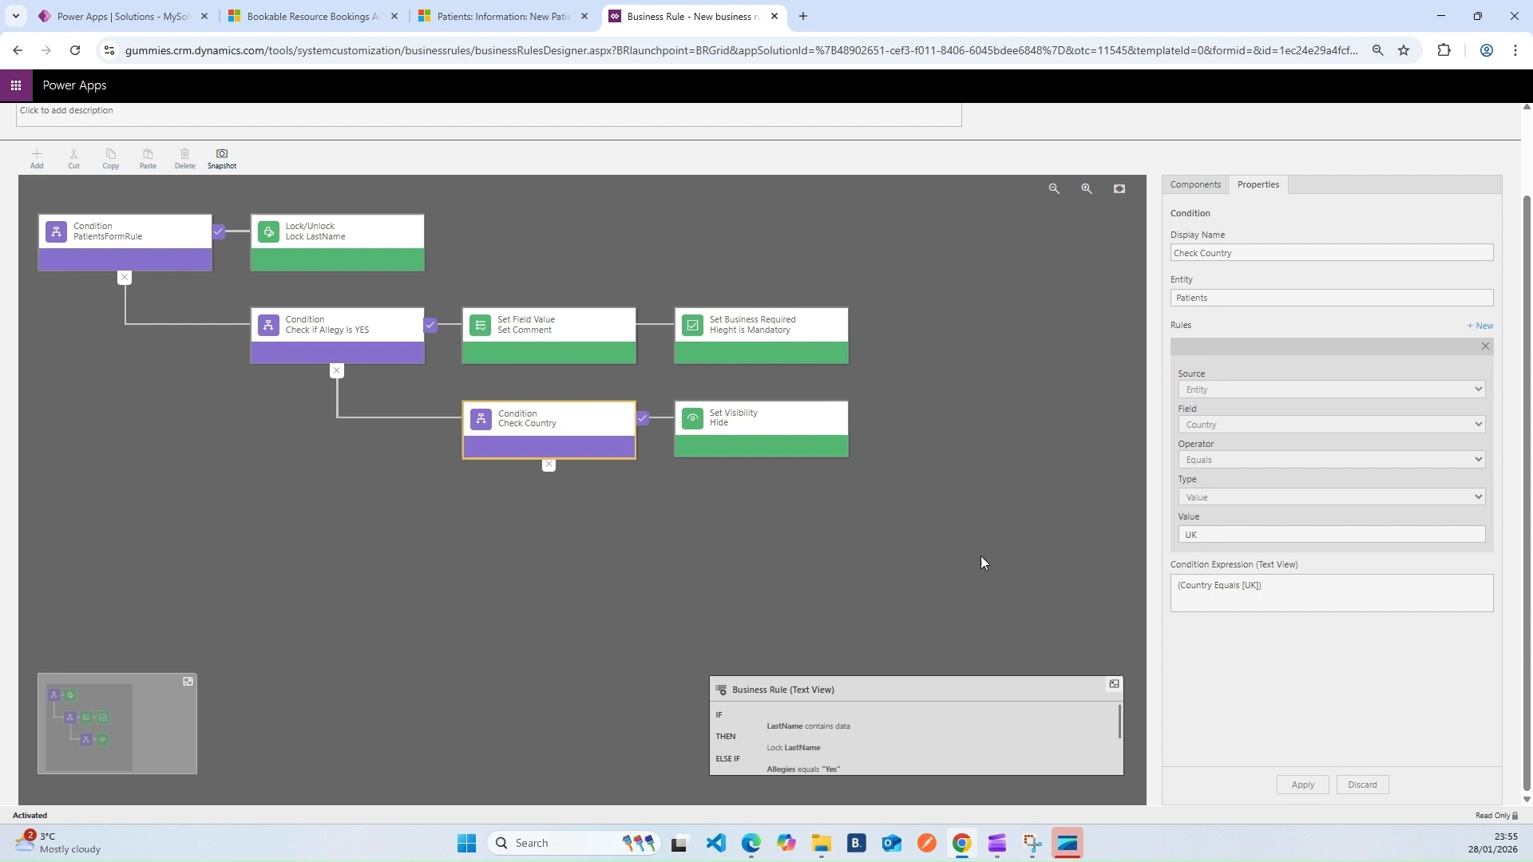
{"action": "left_click", "coordinate": [753, 430]}
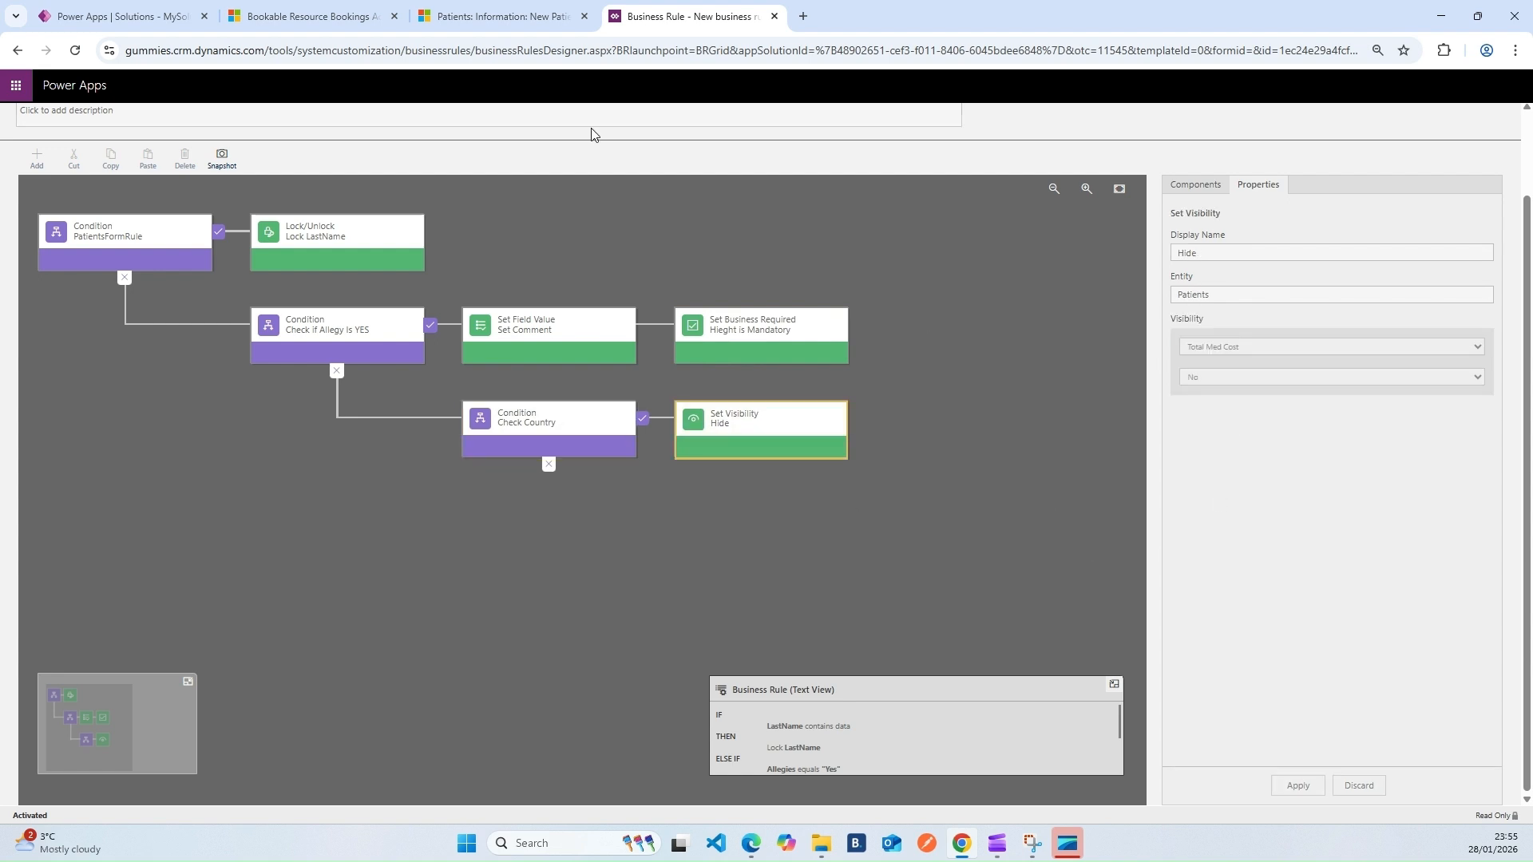
{"action": "left_click", "coordinate": [496, 16]}
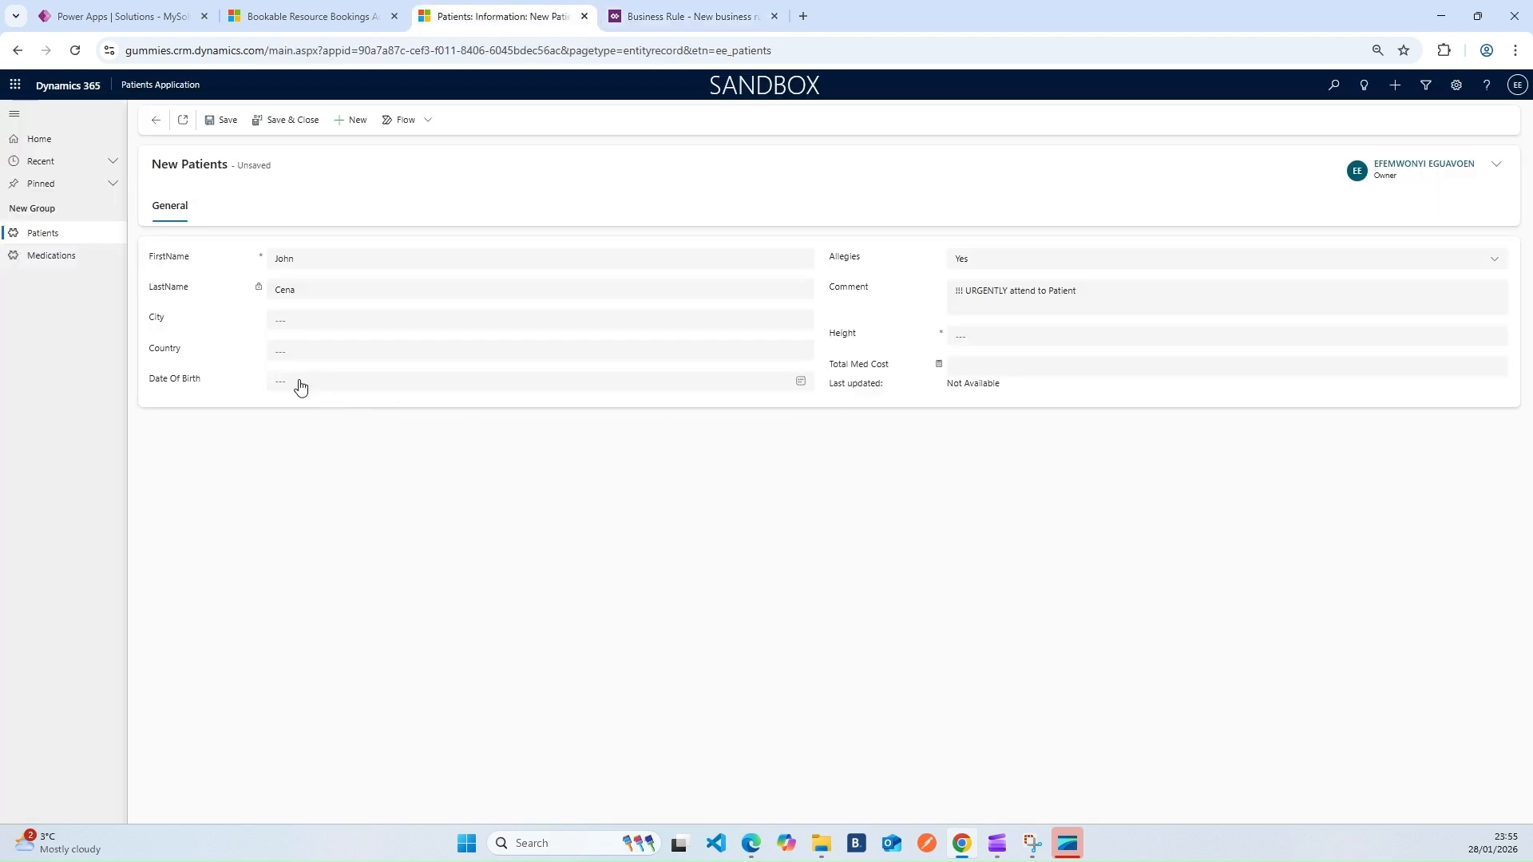
Set the new patient's Country to UK and attempt to save
{"action": "left_click", "coordinate": [316, 353]}
{"action": "left_click", "coordinate": [883, 500]}
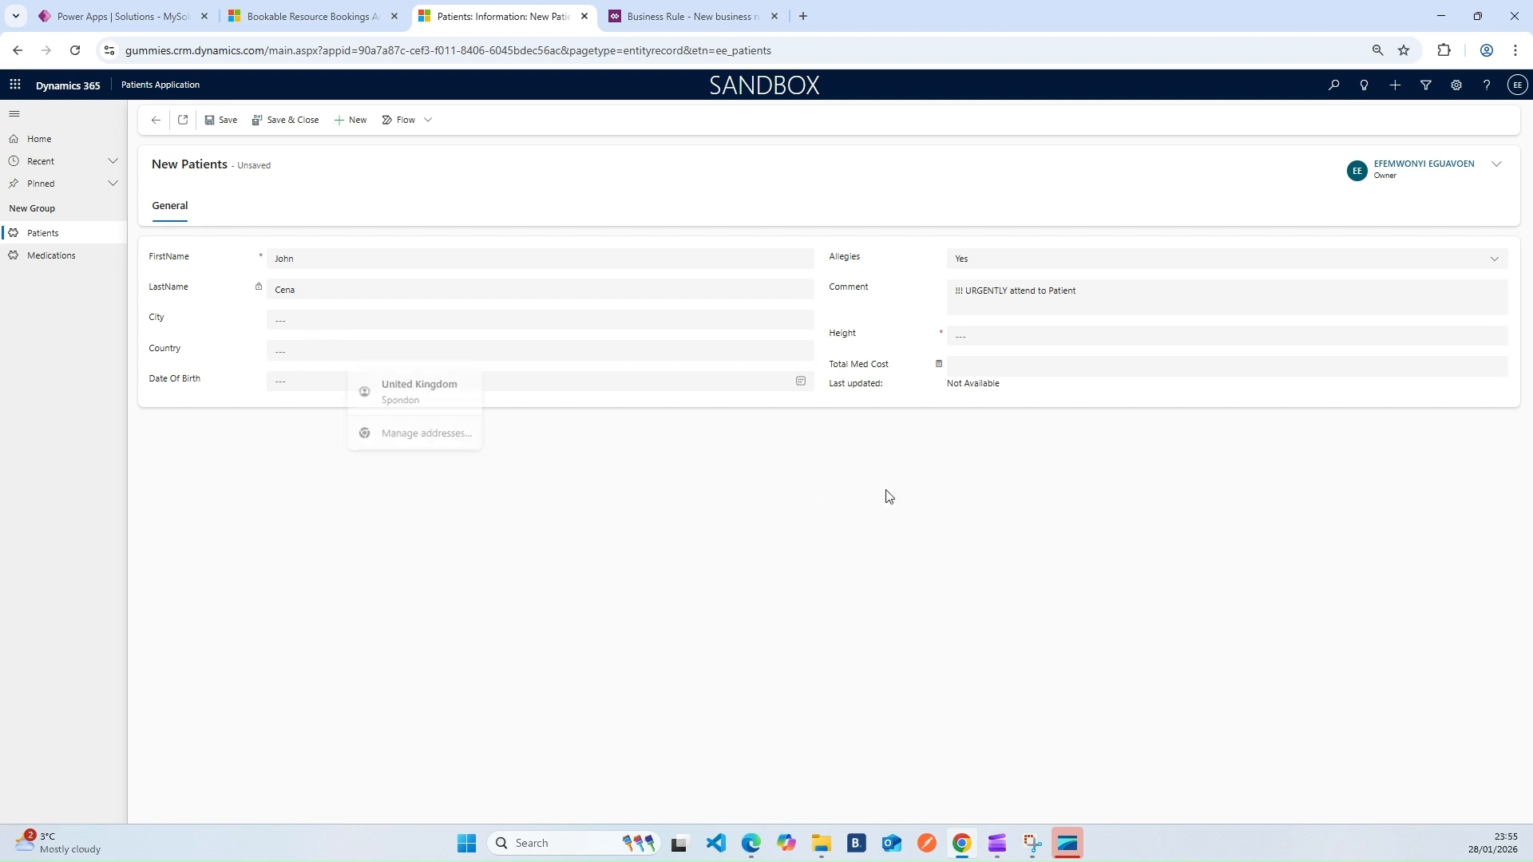
{"action": "left_click_drag", "start_coordinate": [833, 368], "coordinate": [899, 375]}
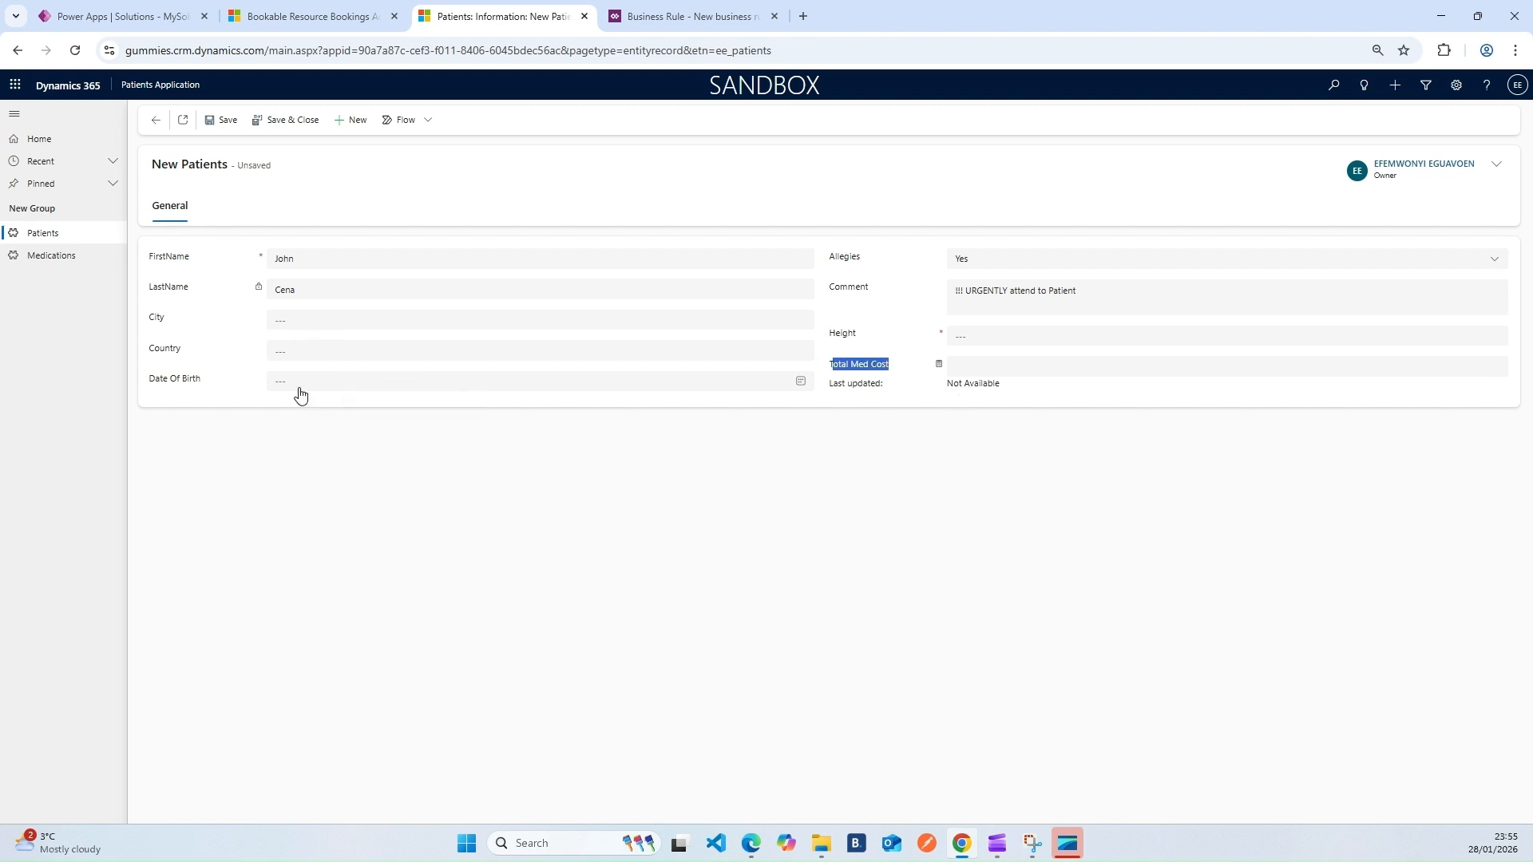
{"action": "left_click", "coordinate": [301, 350]}
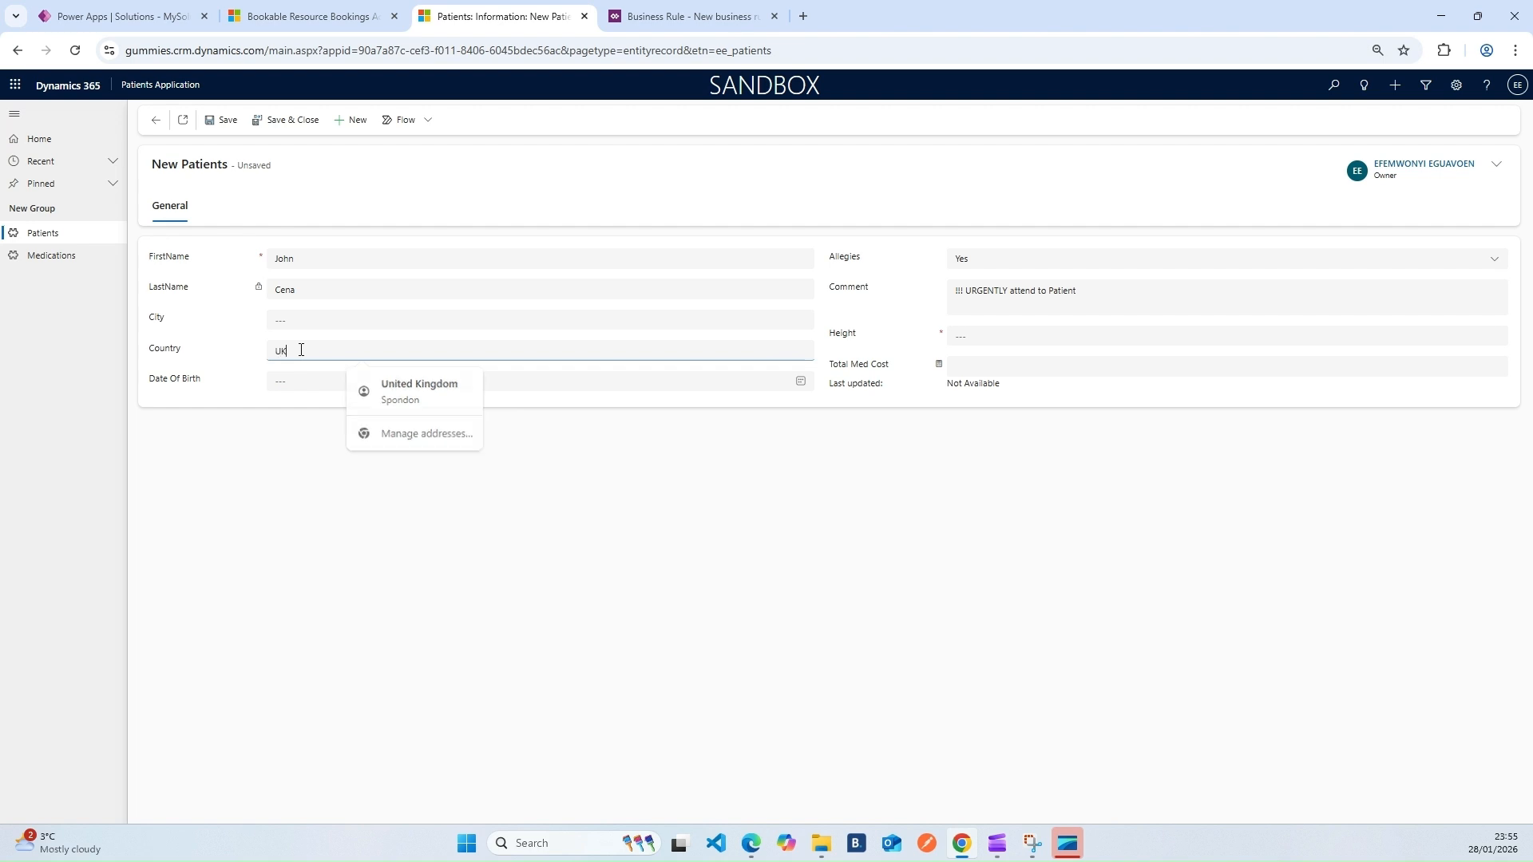
{"action": "left_click", "coordinate": [550, 504]}
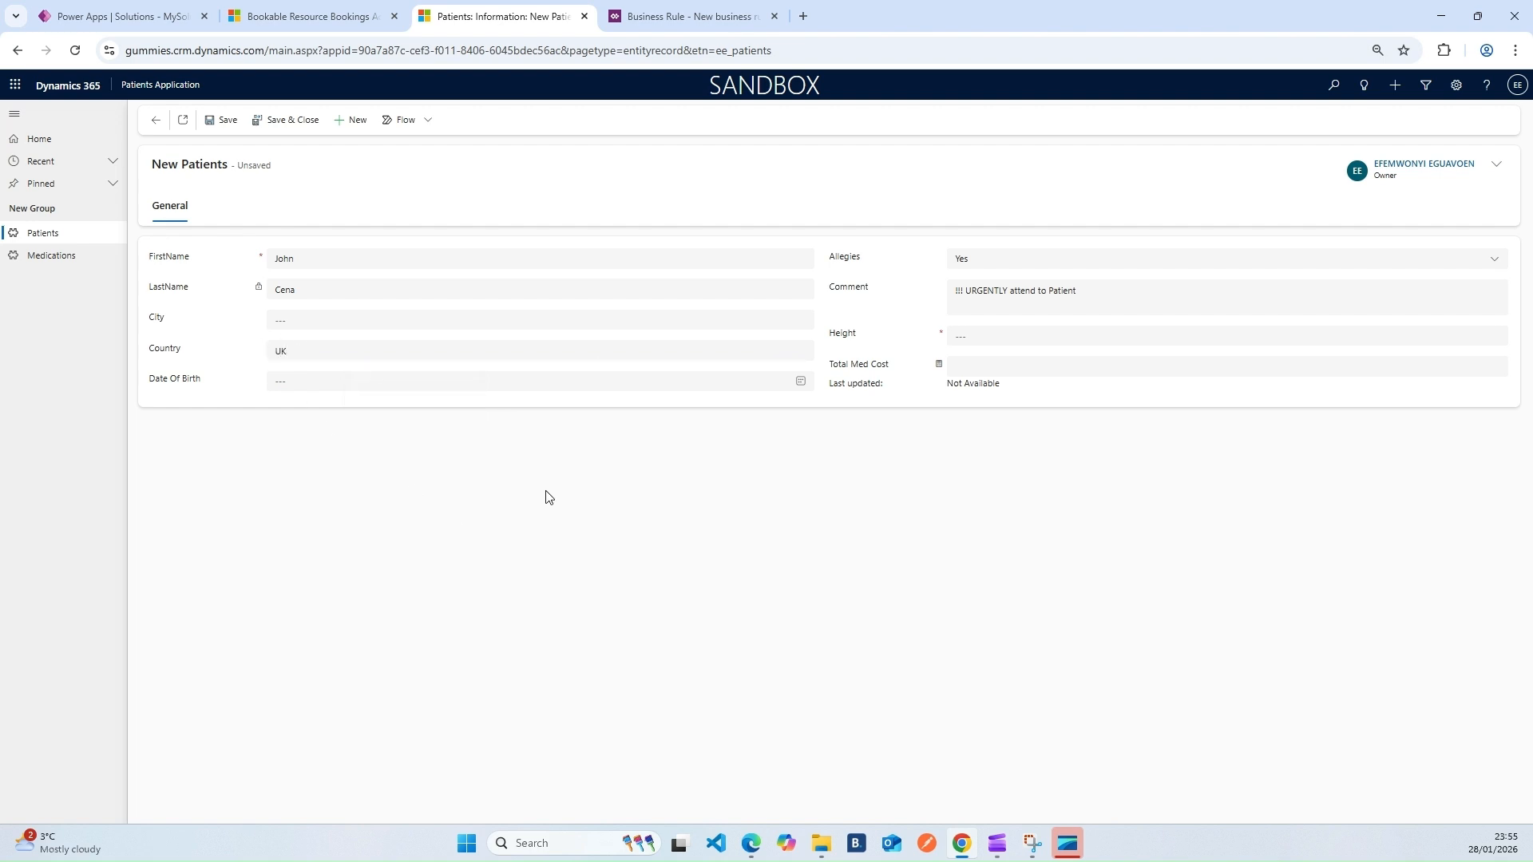
{"action": "left_click", "coordinate": [222, 119]}
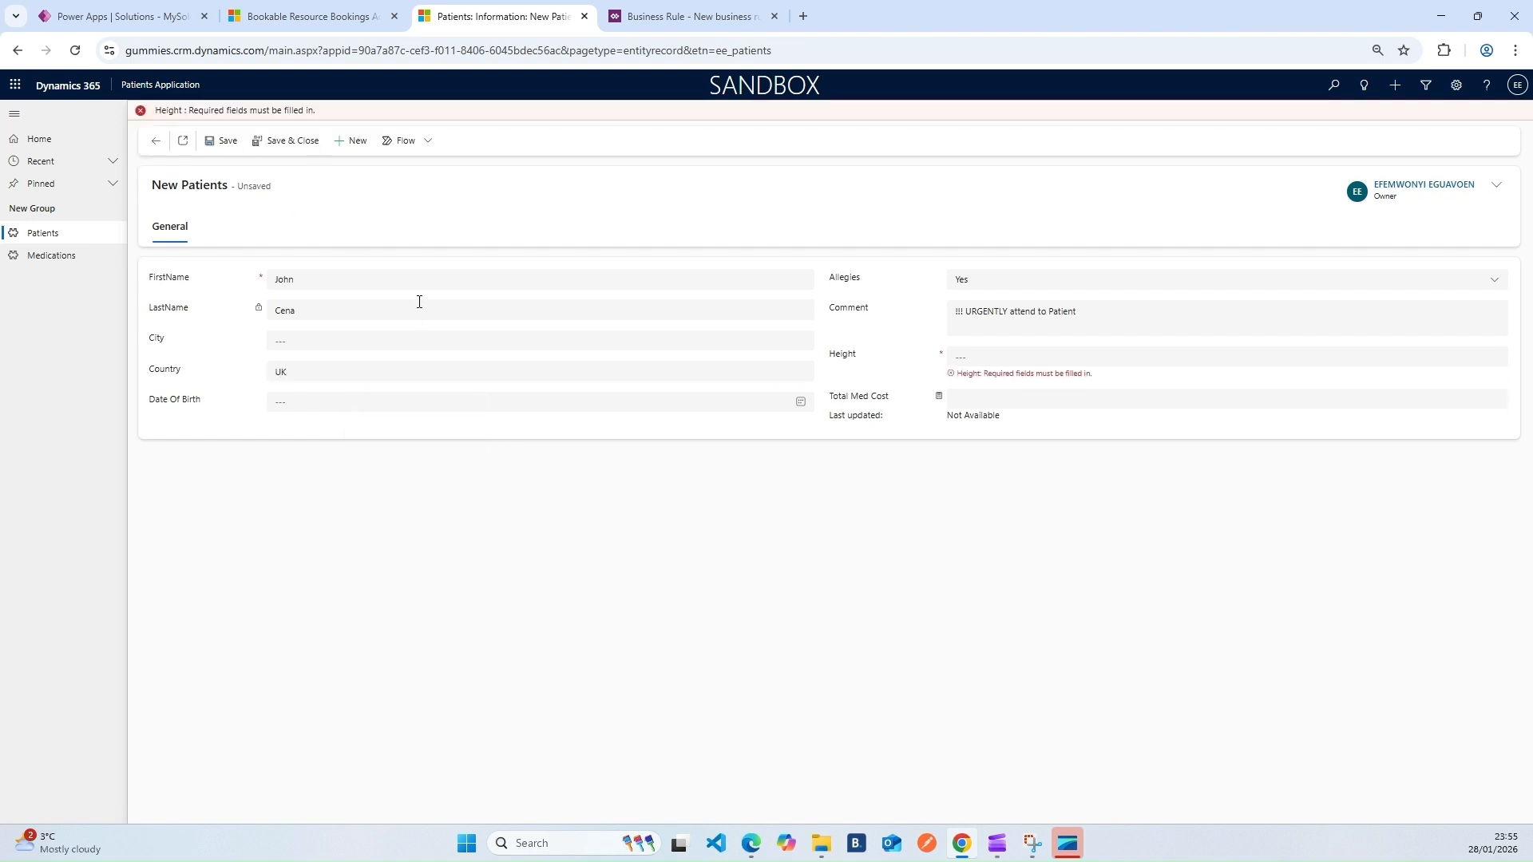
Enter Height 266 to clear the required-field error, save, and refresh the record
{"action": "left_click", "coordinate": [974, 356]}
{"action": "type", "text": "266"}
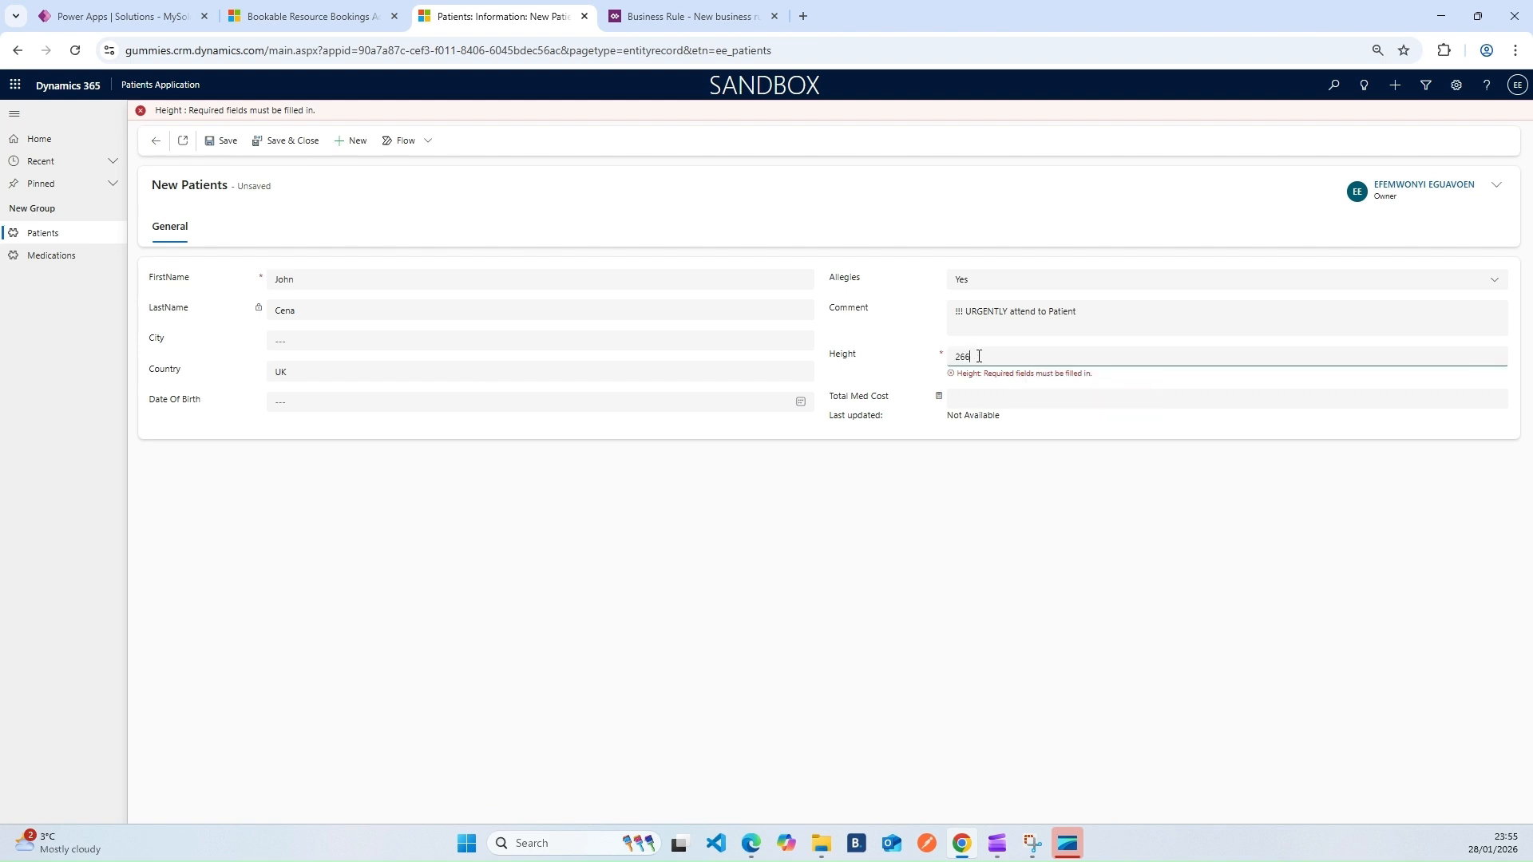
{"action": "left_click", "coordinate": [965, 516]}
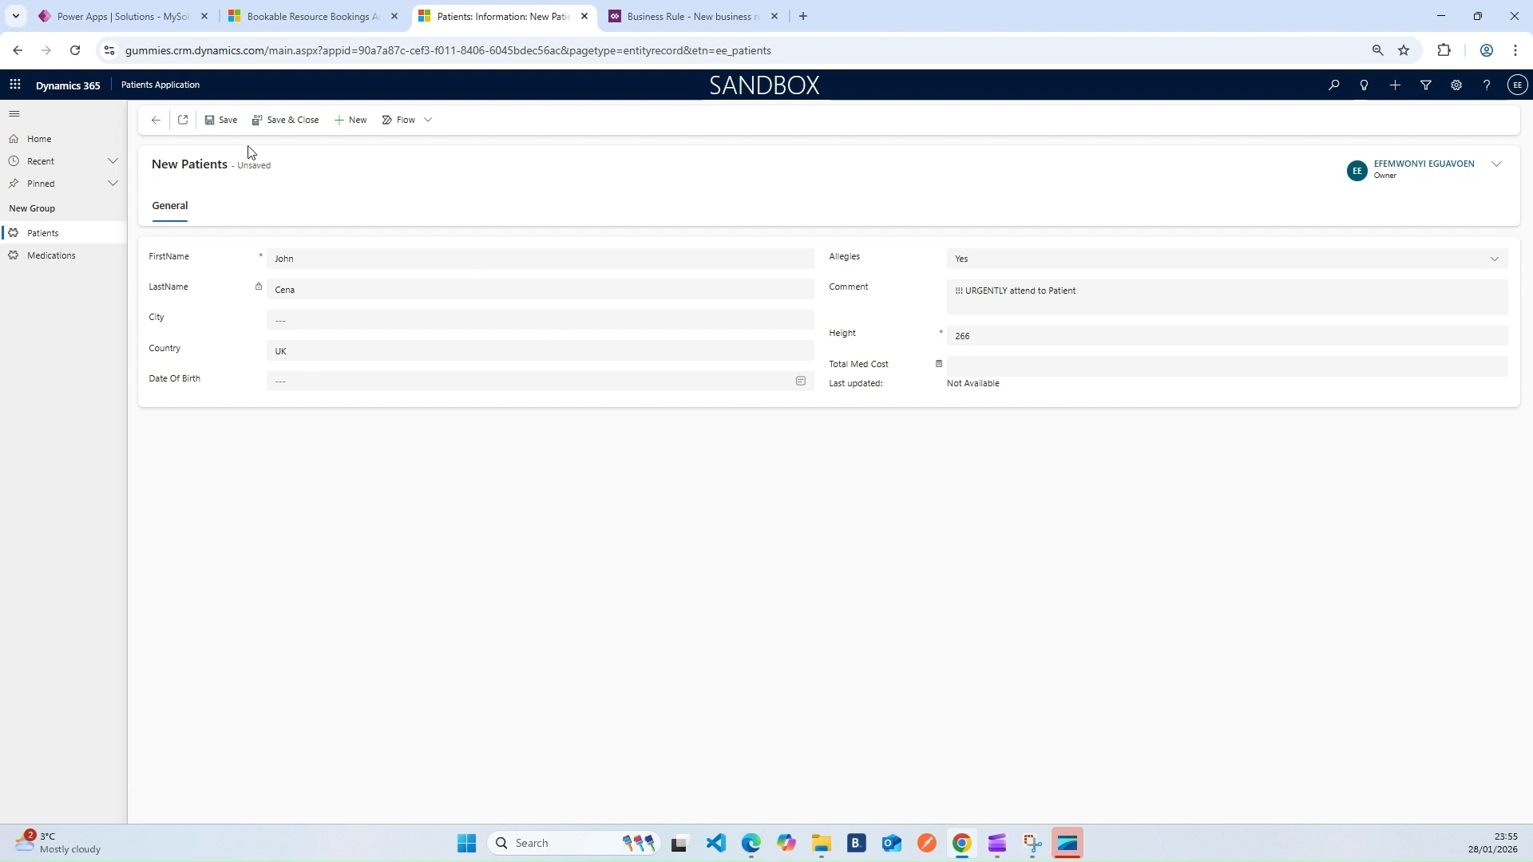
{"action": "left_click", "coordinate": [221, 120]}
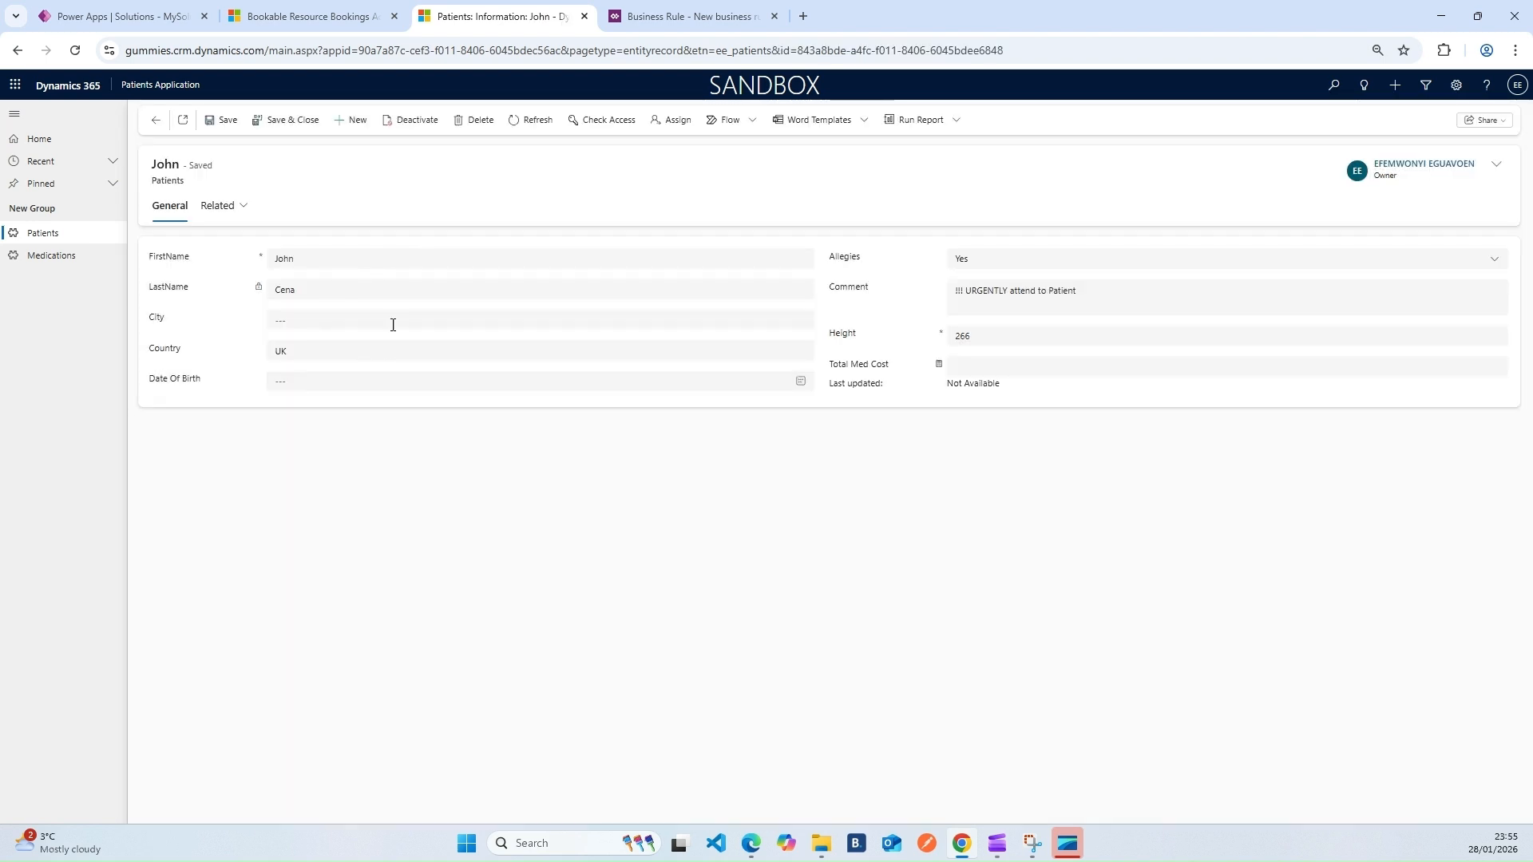
{"action": "left_click", "coordinate": [531, 120]}
Verify the saved patient's Country after reloading twice, then start a blank new patient form
{"action": "left_click", "coordinate": [300, 349]}
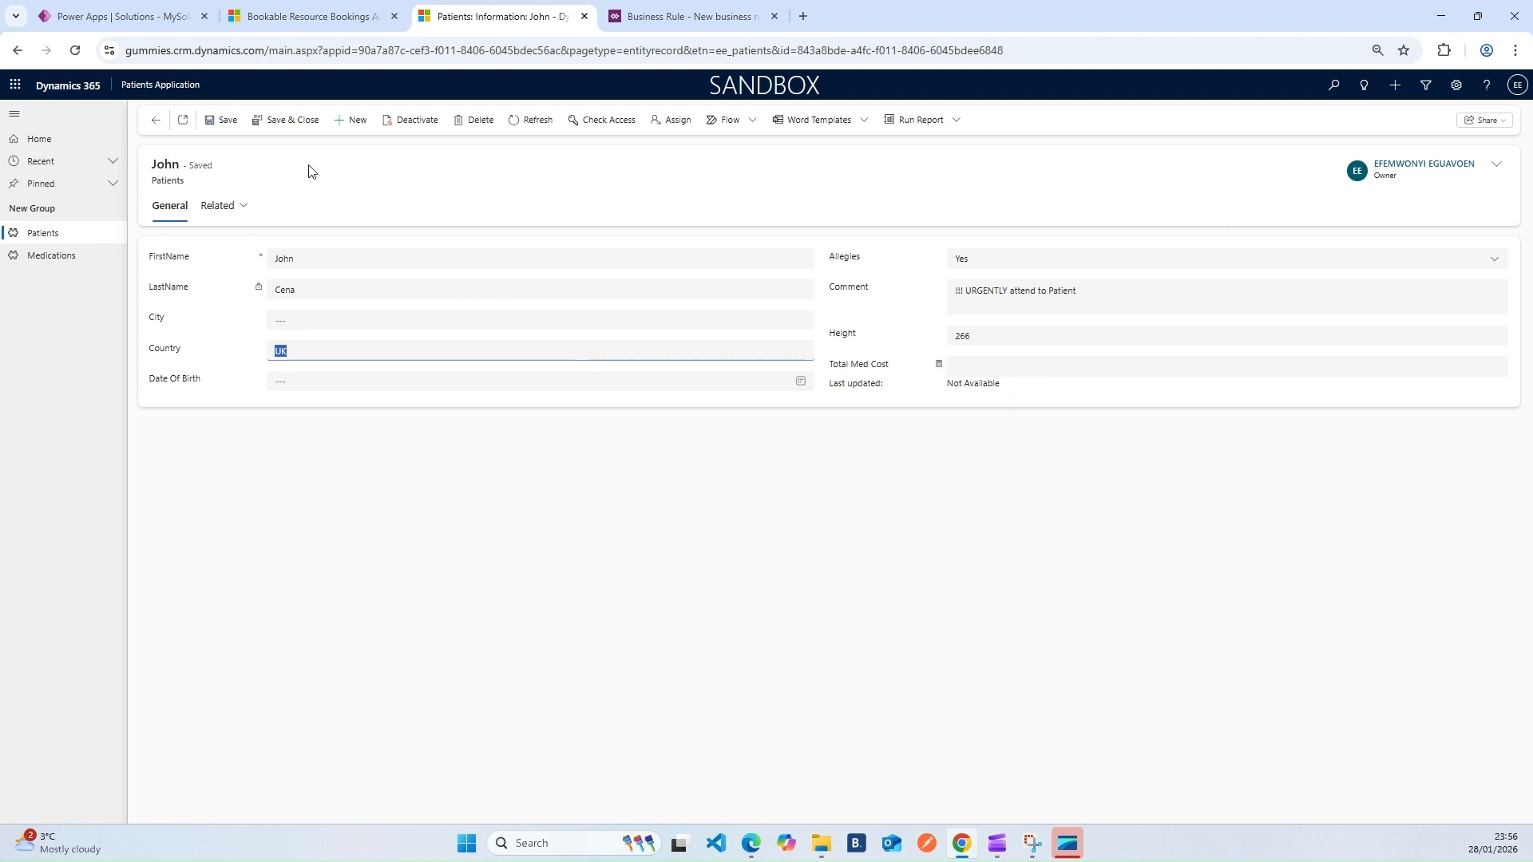
{"action": "left_click", "coordinate": [529, 121]}
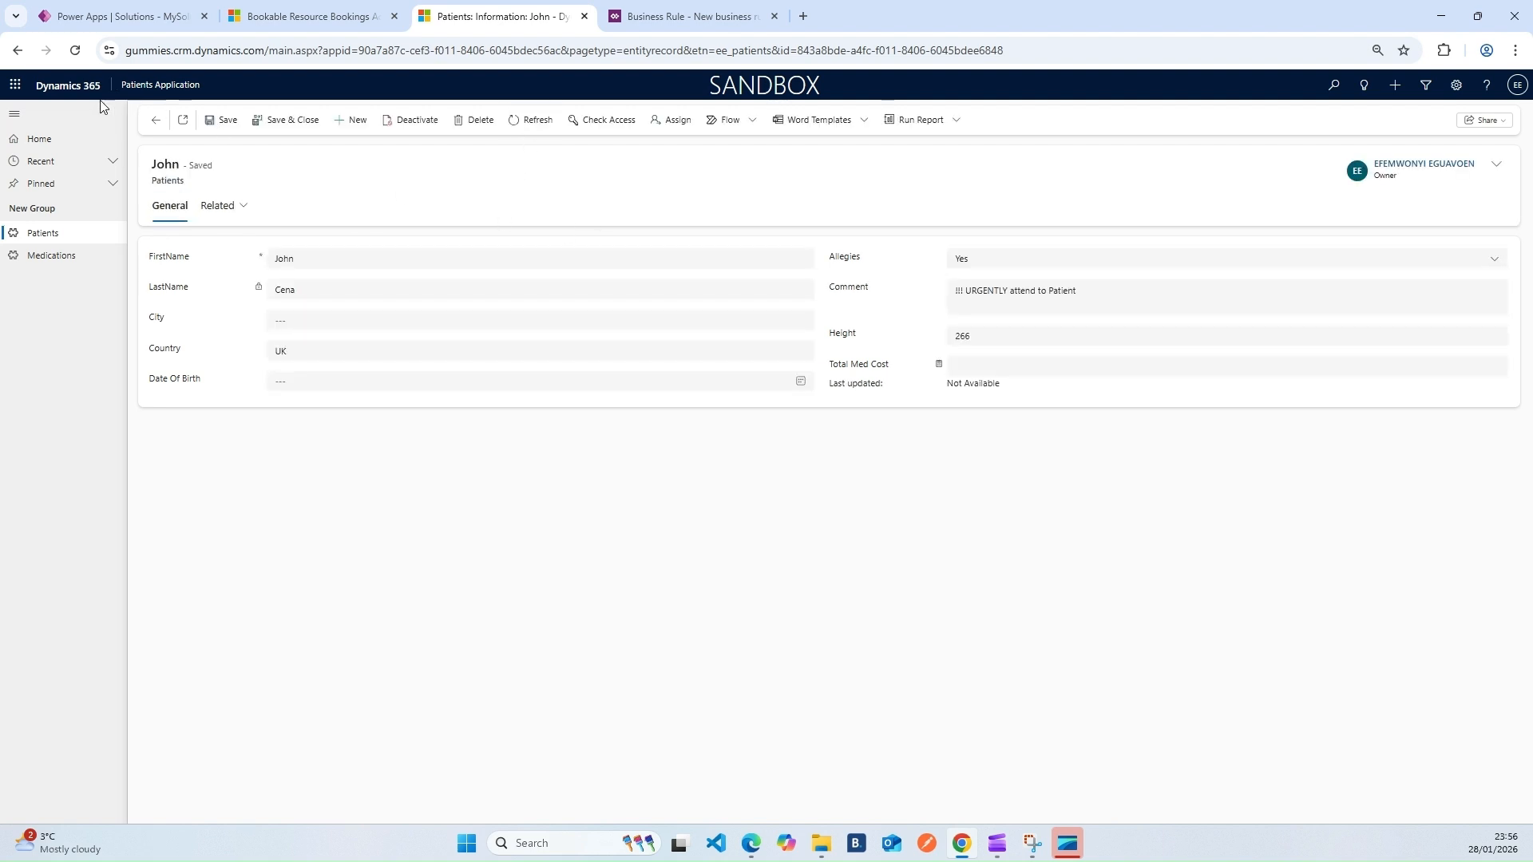
{"action": "left_click", "coordinate": [75, 51]}
{"action": "left_click", "coordinate": [525, 126]}
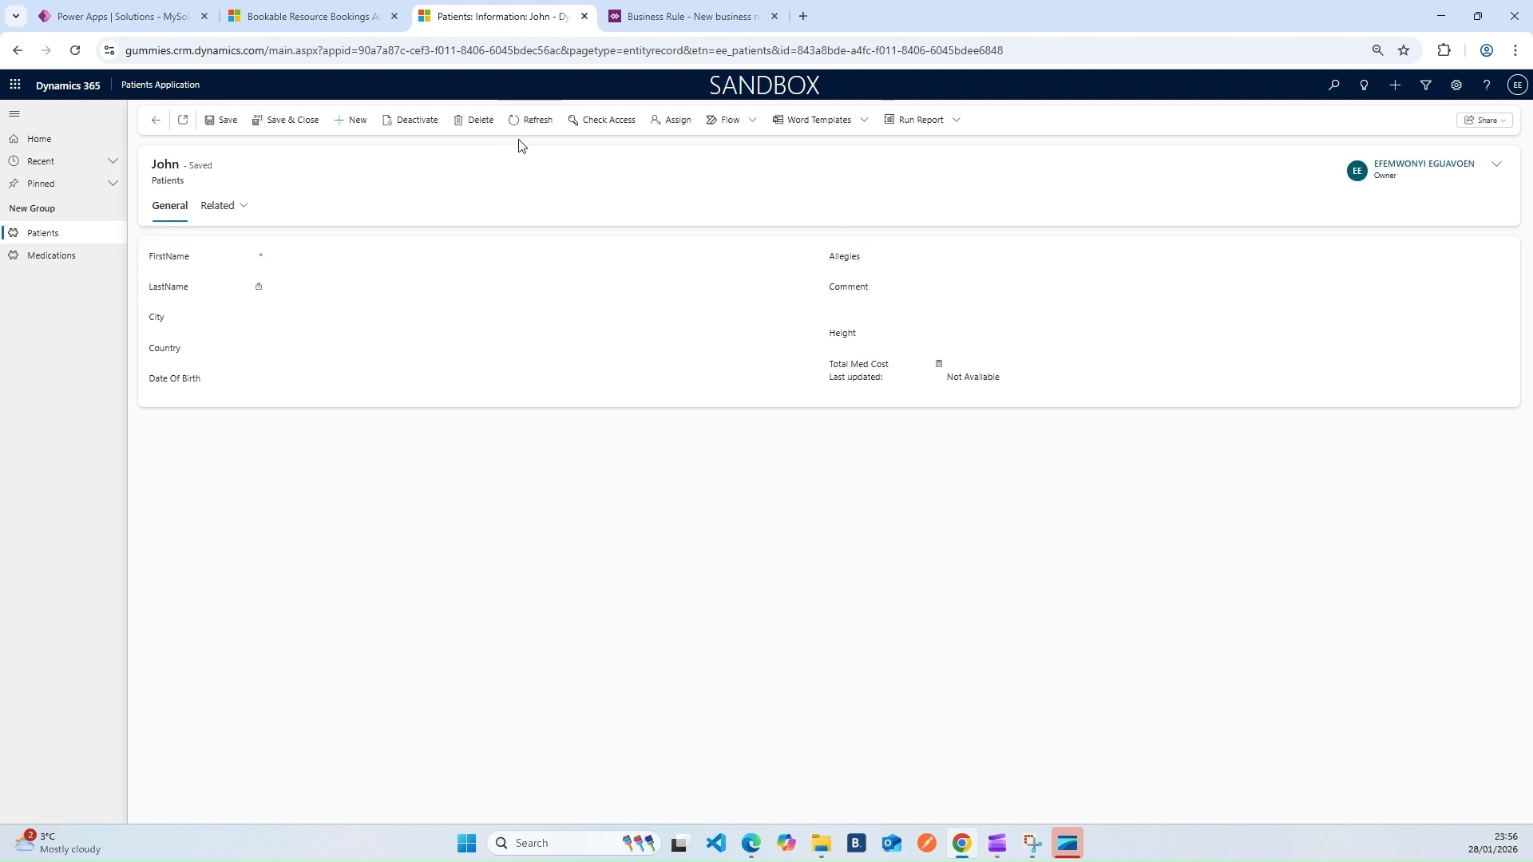
{"action": "left_click", "coordinate": [75, 50]}
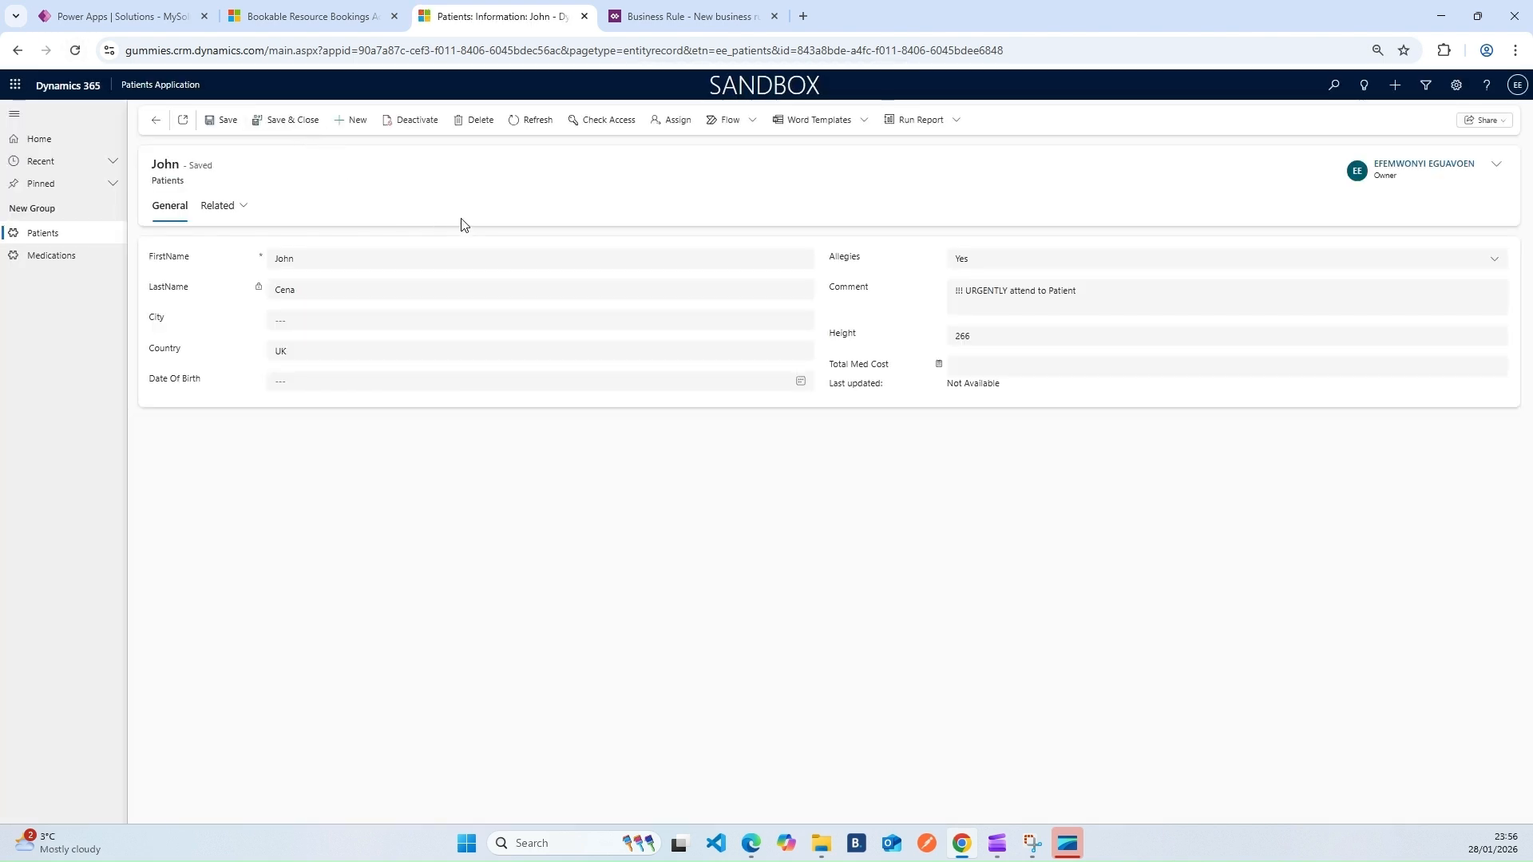
{"action": "left_click", "coordinate": [353, 119]}
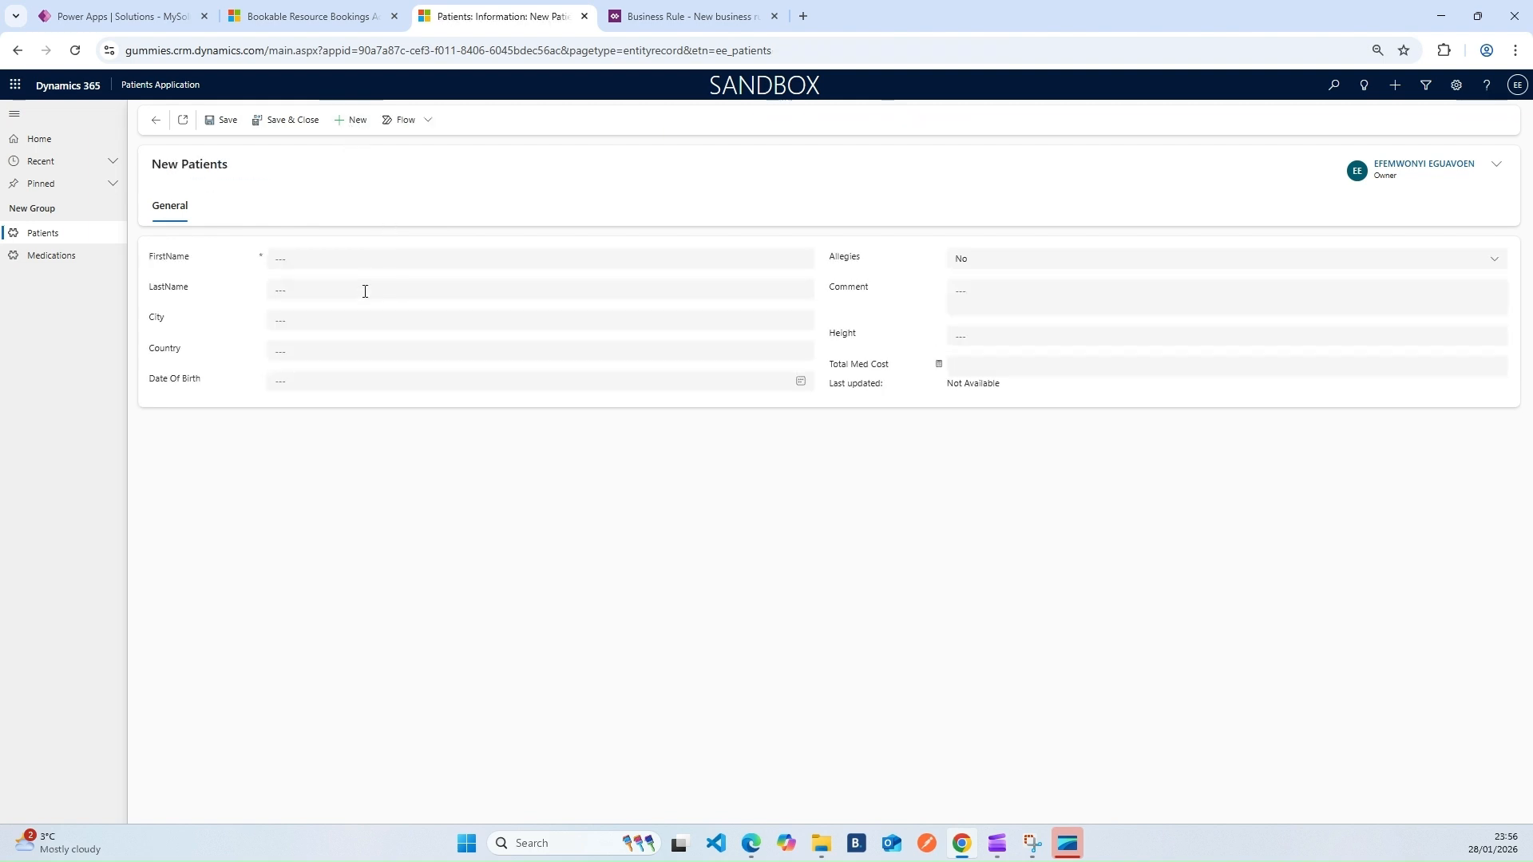
Enter UK as the new patient's Country
{"action": "left_click", "coordinate": [316, 352]}
{"action": "type", "text": "UK"}
{"action": "left_click", "coordinate": [754, 553]}
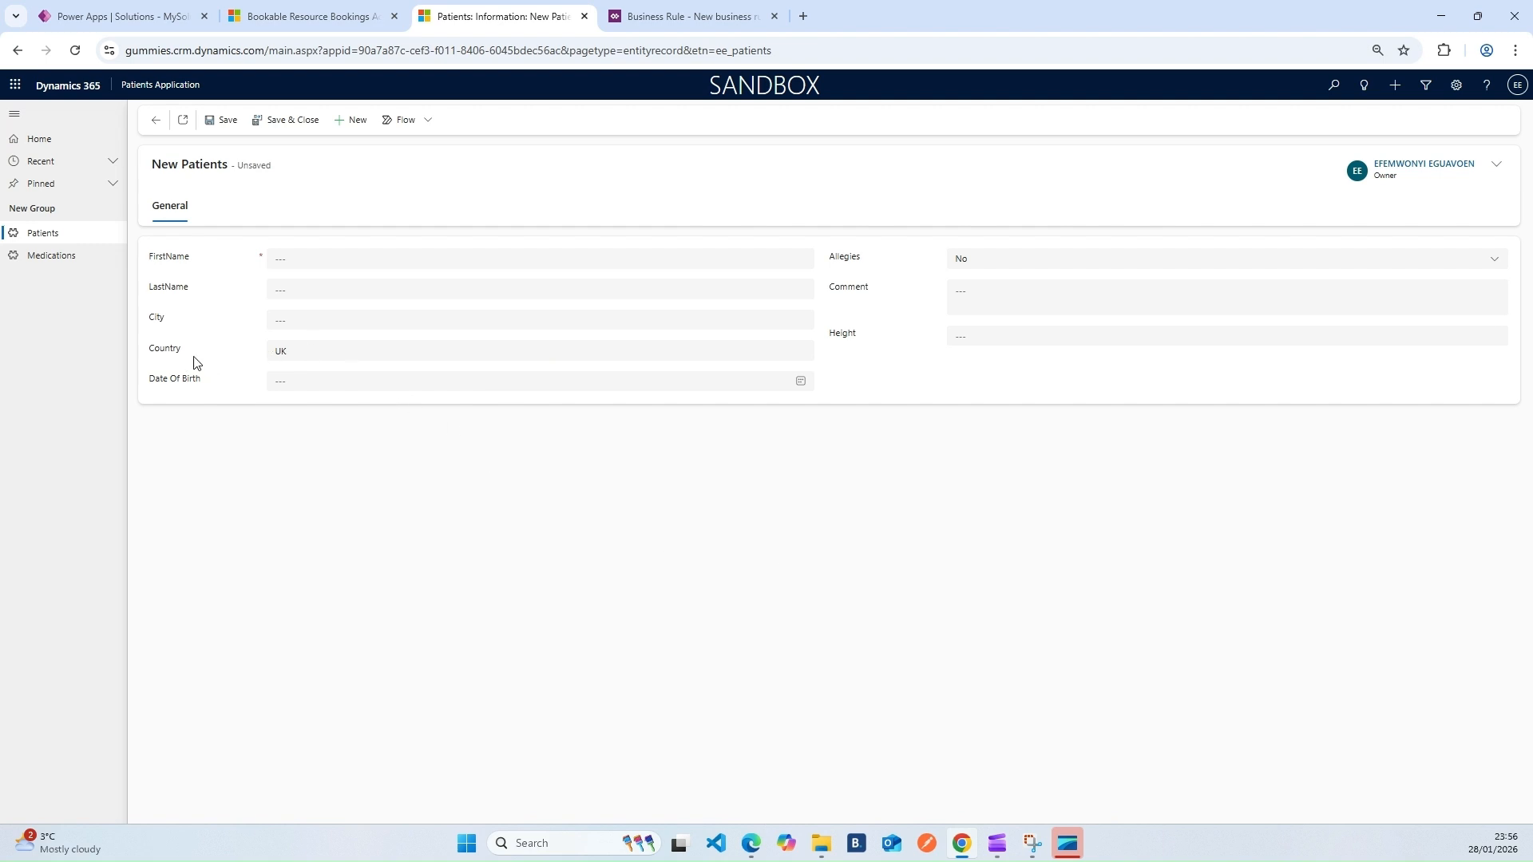
{"action": "left_click_drag", "start_coordinate": [289, 352], "coordinate": [261, 359]}
{"action": "left_click", "coordinate": [1024, 363]}
Fill in the patient's first and last names
{"action": "left_click", "coordinate": [310, 256]}
{"action": "key", "text": "Tab"}
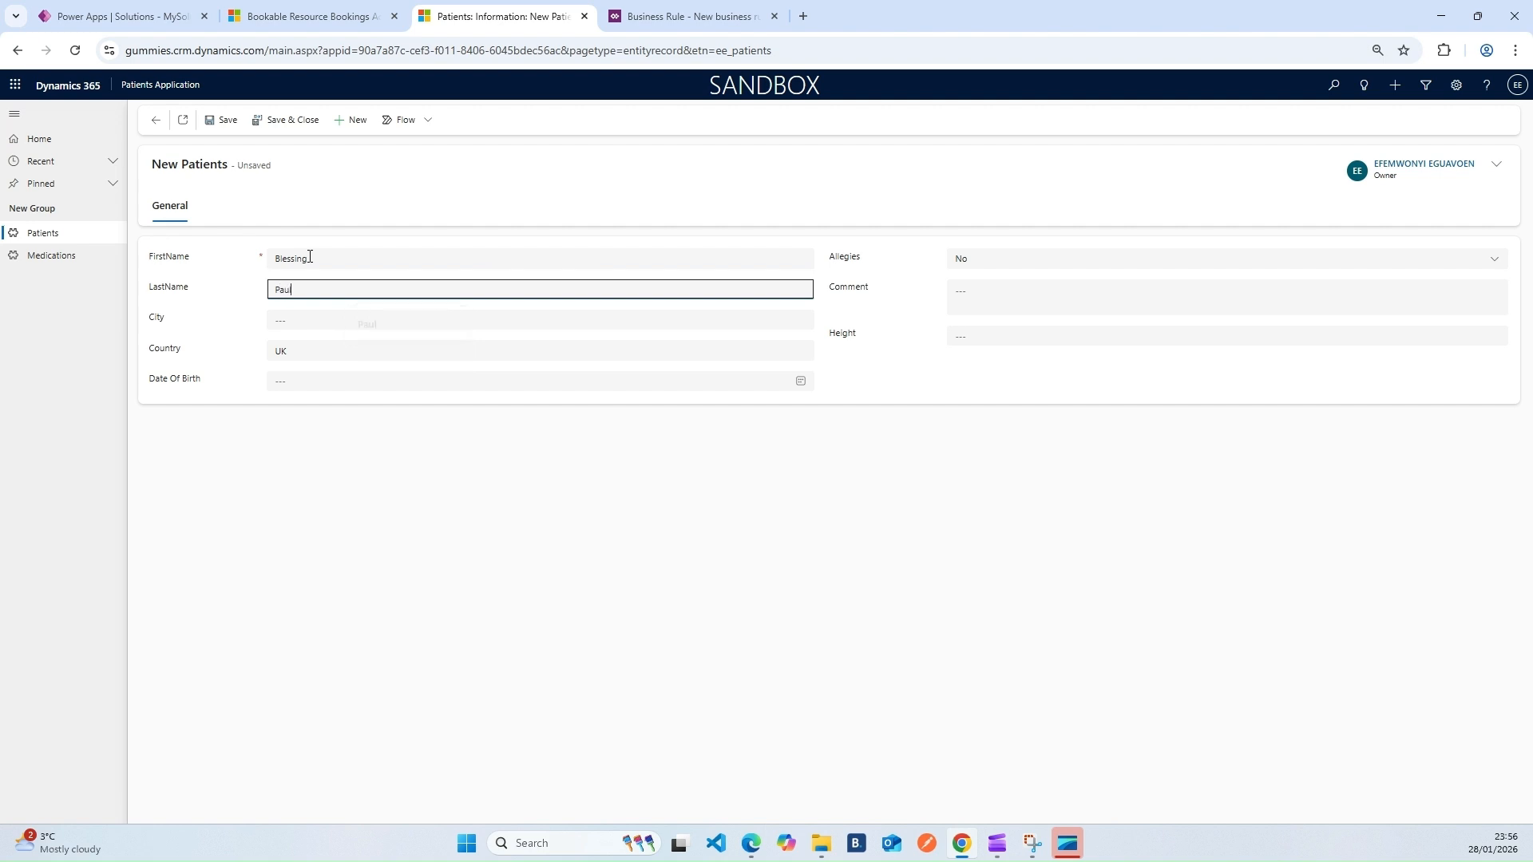
{"action": "left_click", "coordinate": [590, 568]}
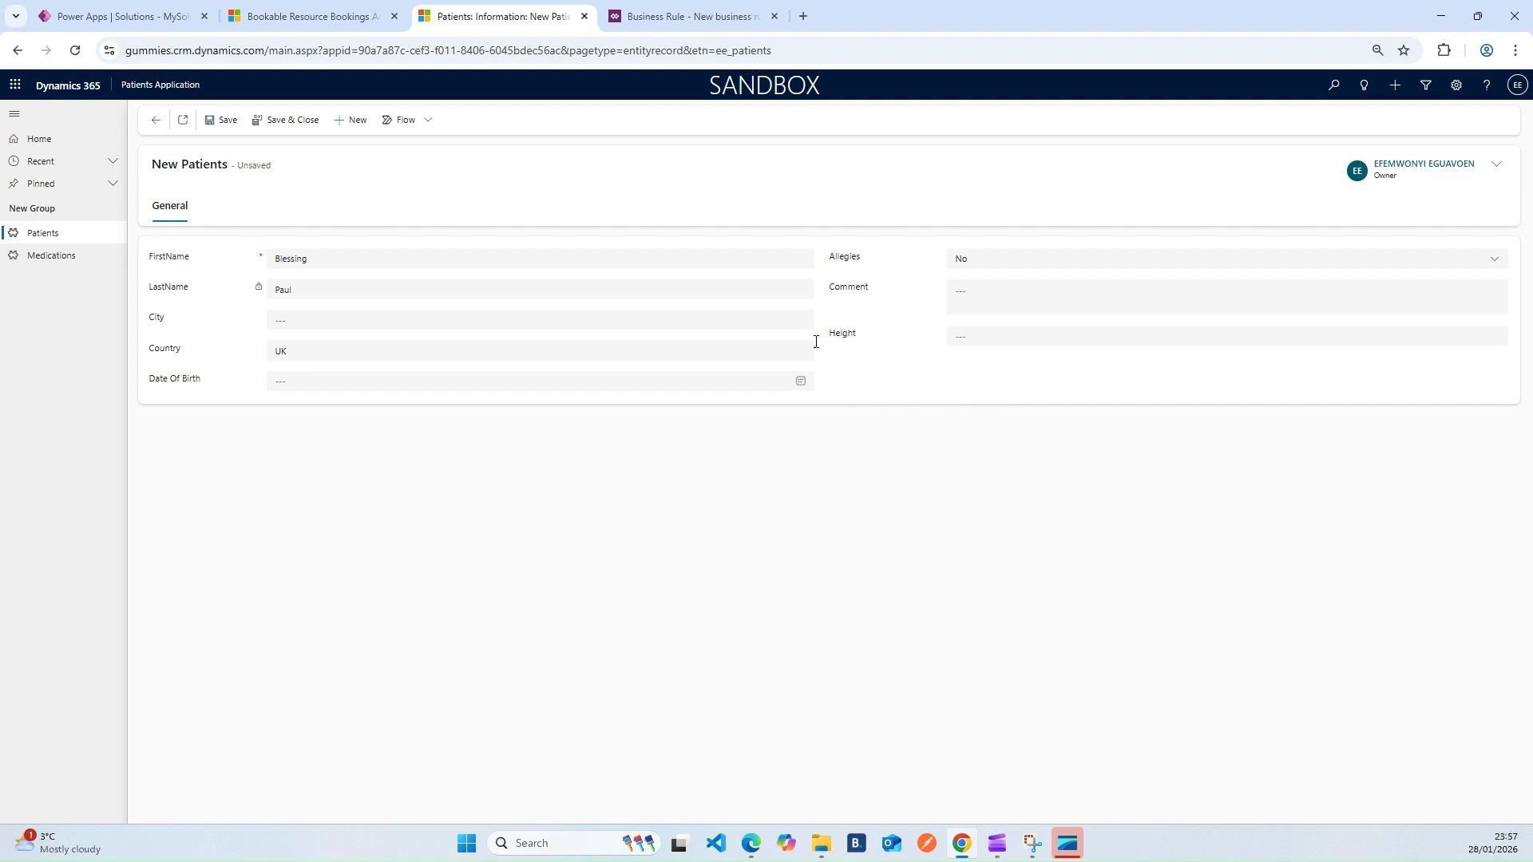
Set Allegies to Yes, toggling through No and back, and save the patient
{"action": "left_click", "coordinate": [956, 261]}
{"action": "left_click", "coordinate": [986, 304]}
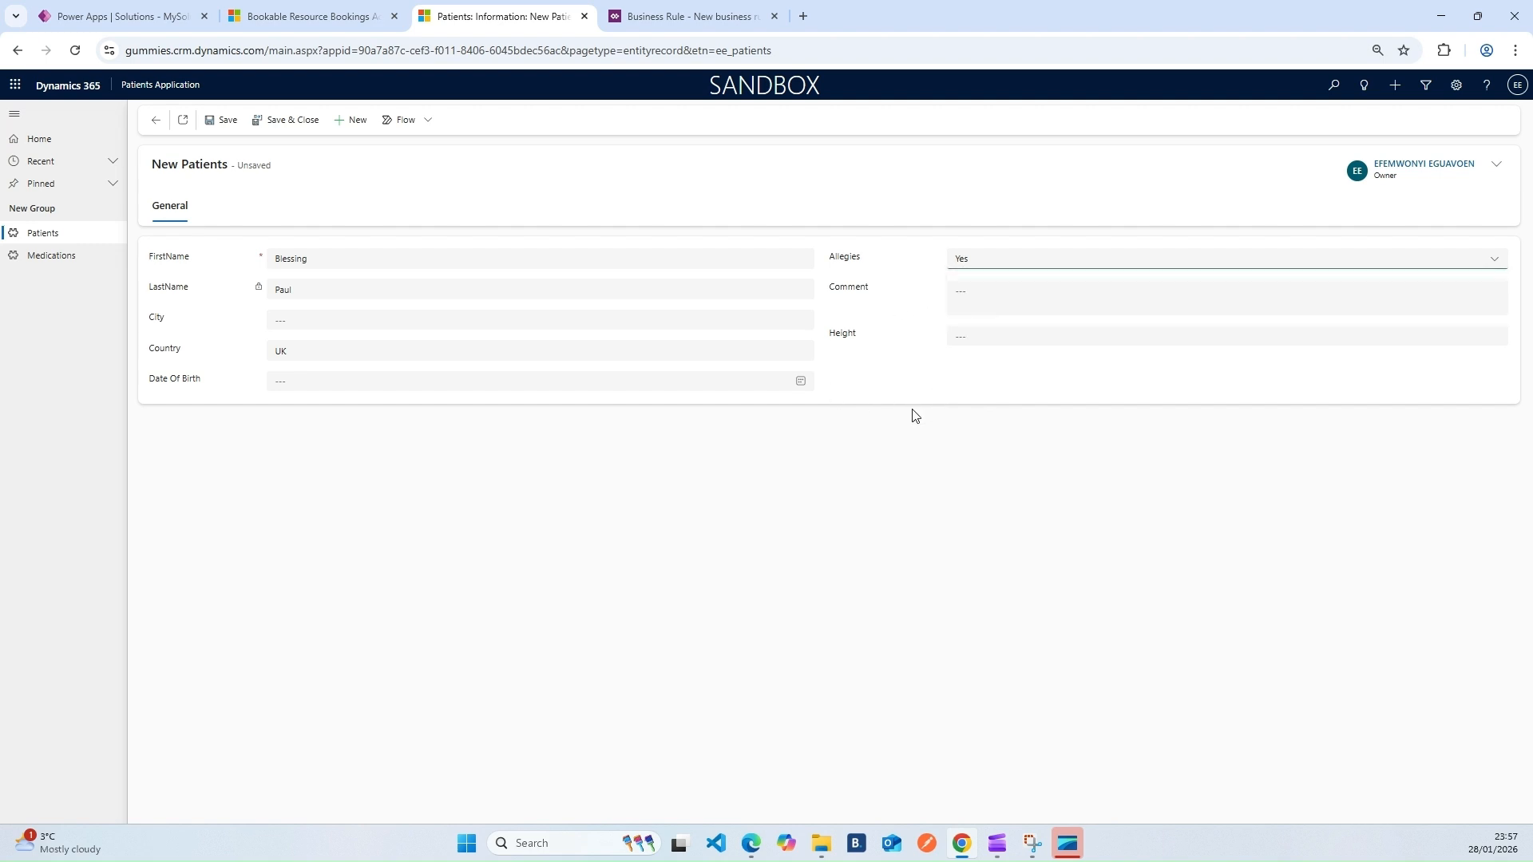
{"action": "left_click_drag", "start_coordinate": [818, 262], "coordinate": [884, 263]}
{"action": "left_click", "coordinate": [904, 392]}
{"action": "left_click", "coordinate": [989, 264]}
{"action": "left_click", "coordinate": [978, 286]}
{"action": "left_click", "coordinate": [968, 263]}
{"action": "left_click", "coordinate": [982, 303]}
{"action": "left_click", "coordinate": [222, 120]}
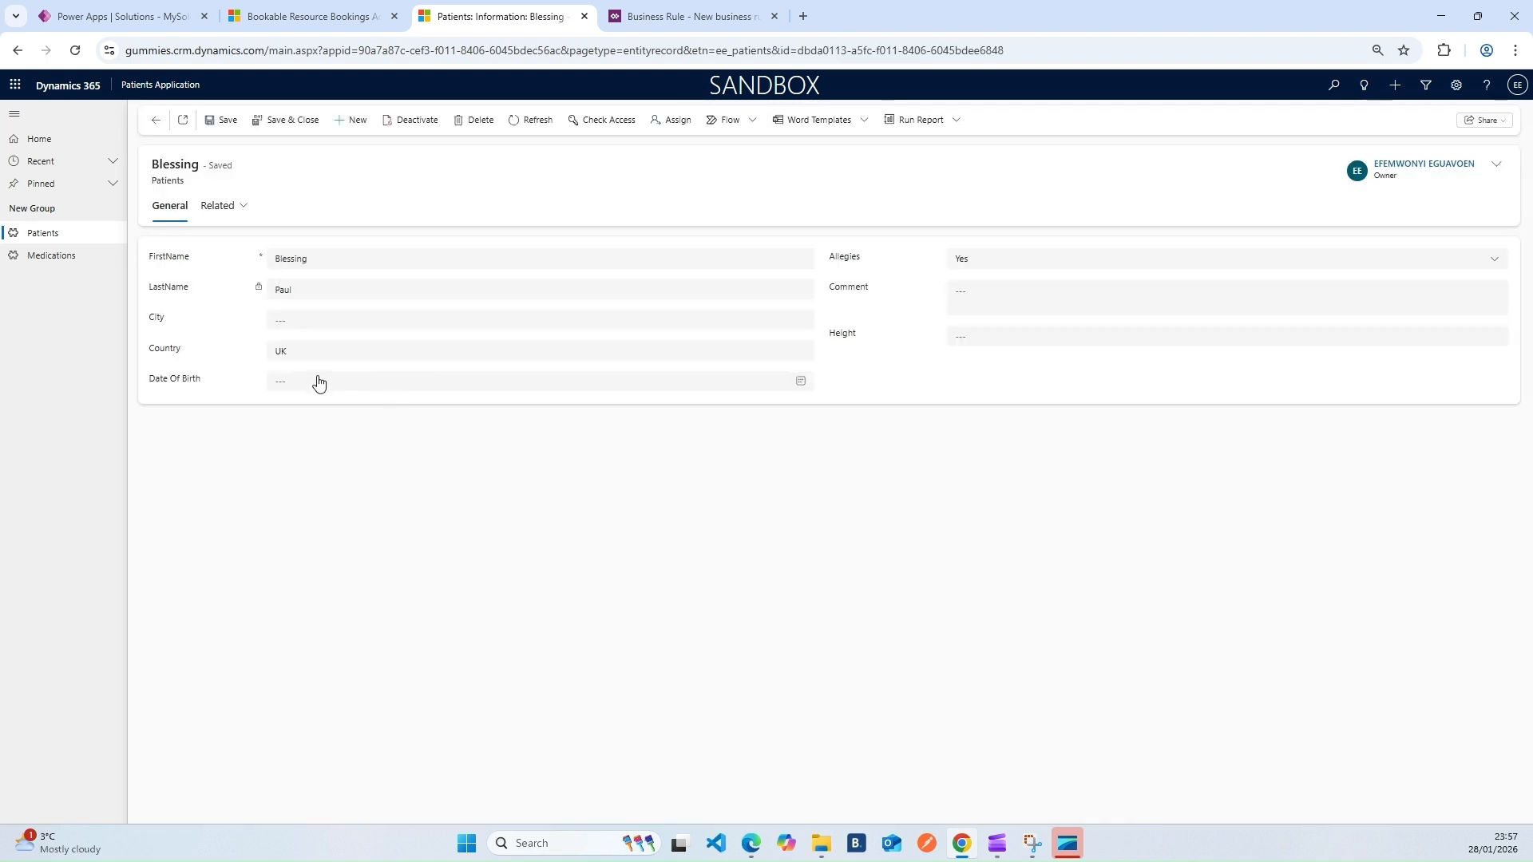
Change the patient's Country to USA, save, and reload the page
{"action": "left_click", "coordinate": [309, 349]}
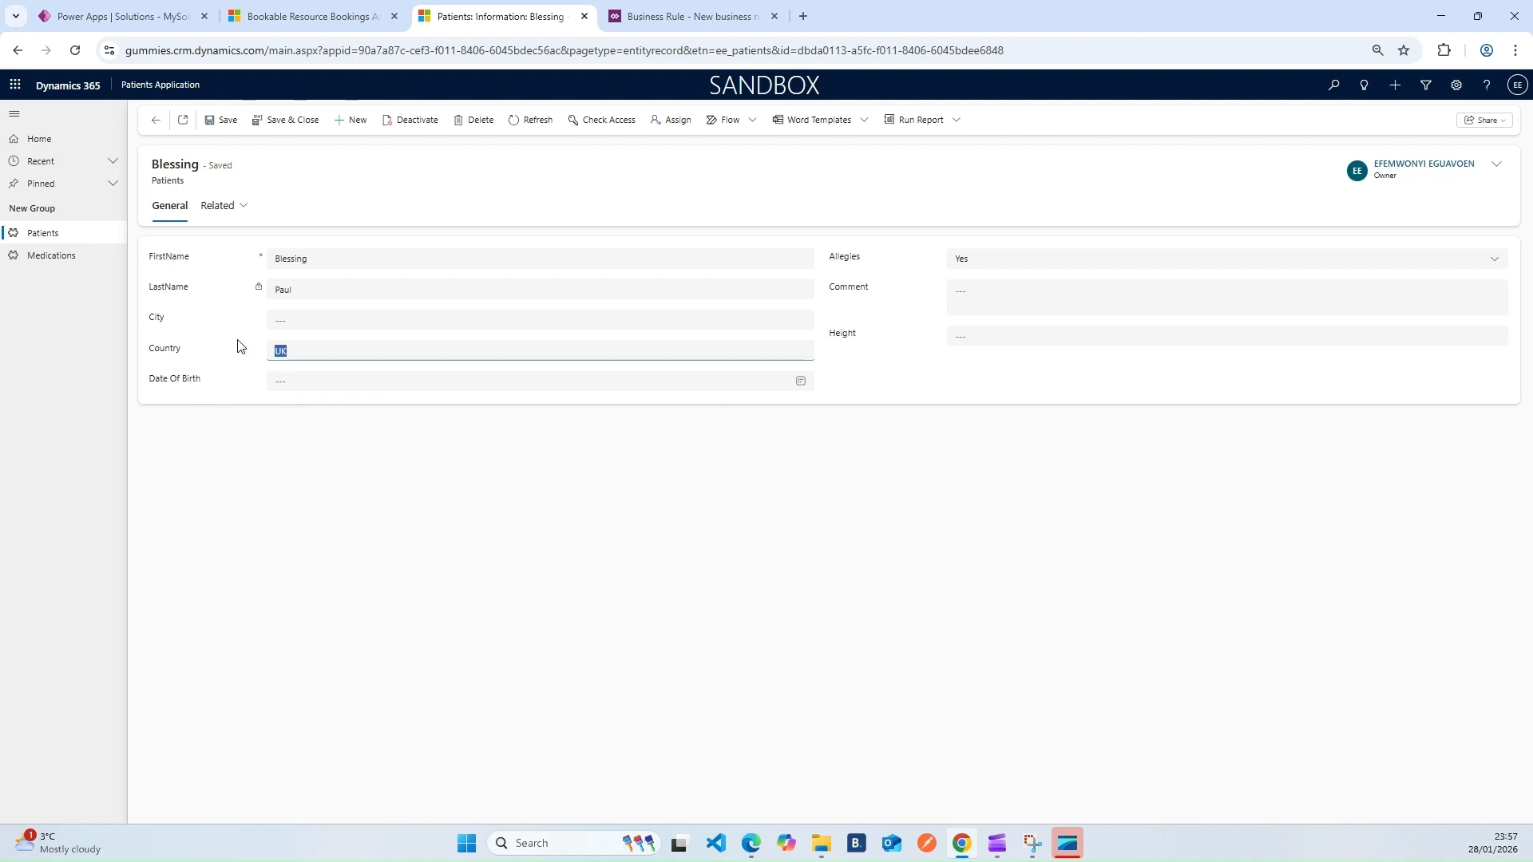
{"action": "type", "text": "USA"}
{"action": "left_click", "coordinate": [596, 520]}
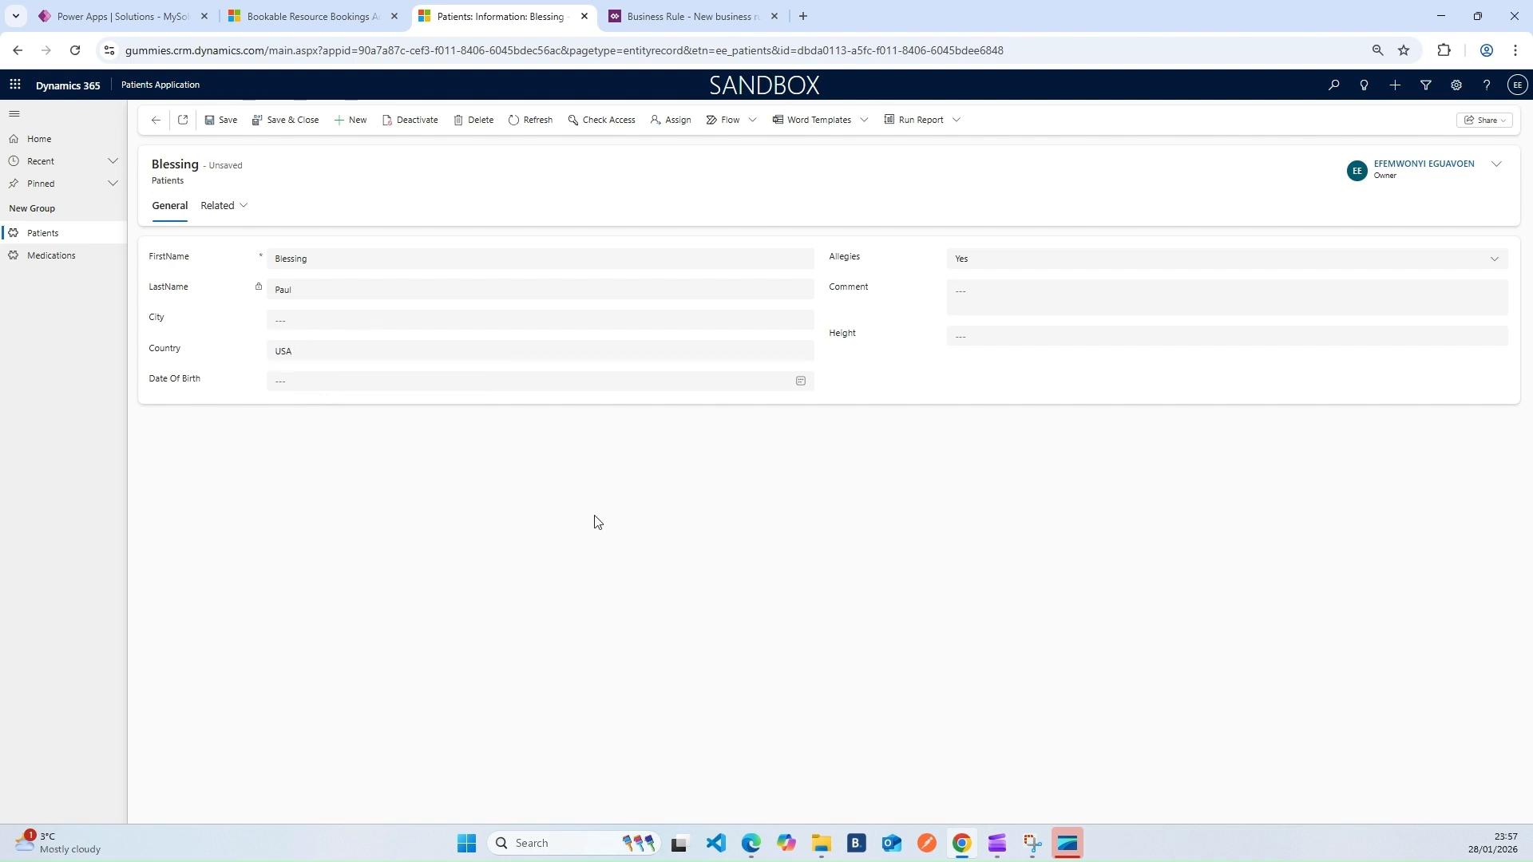
{"action": "left_click", "coordinate": [221, 119]}
{"action": "left_click", "coordinate": [75, 50]}
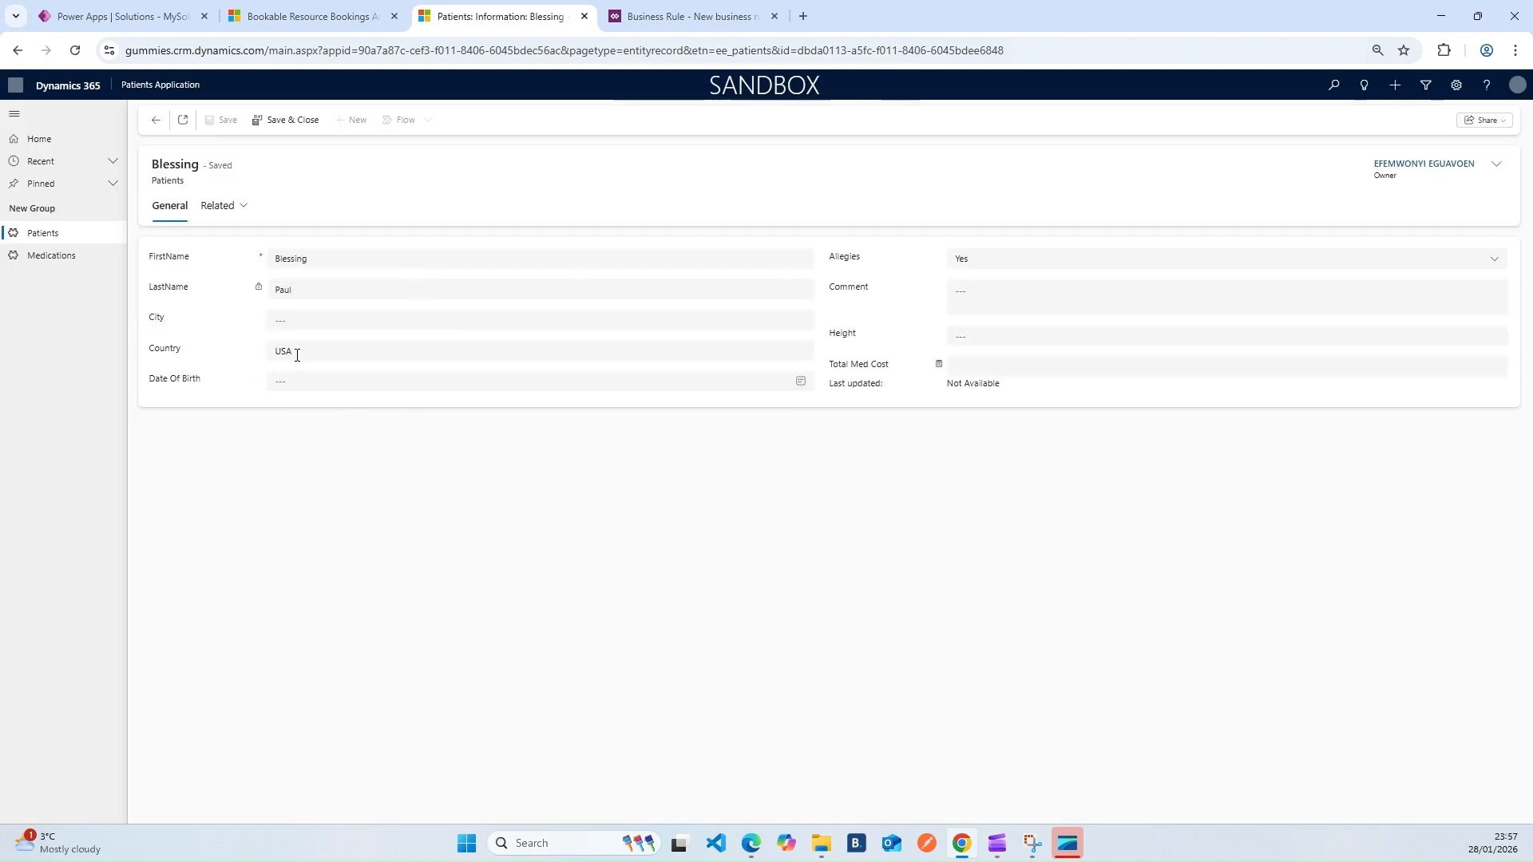
Save the patient with Allegies No, then set Allegies back to Yes and save
{"action": "left_click", "coordinate": [968, 262]}
{"action": "left_click", "coordinate": [988, 303]}
{"action": "left_click", "coordinate": [980, 264]}
{"action": "left_click", "coordinate": [975, 284]}
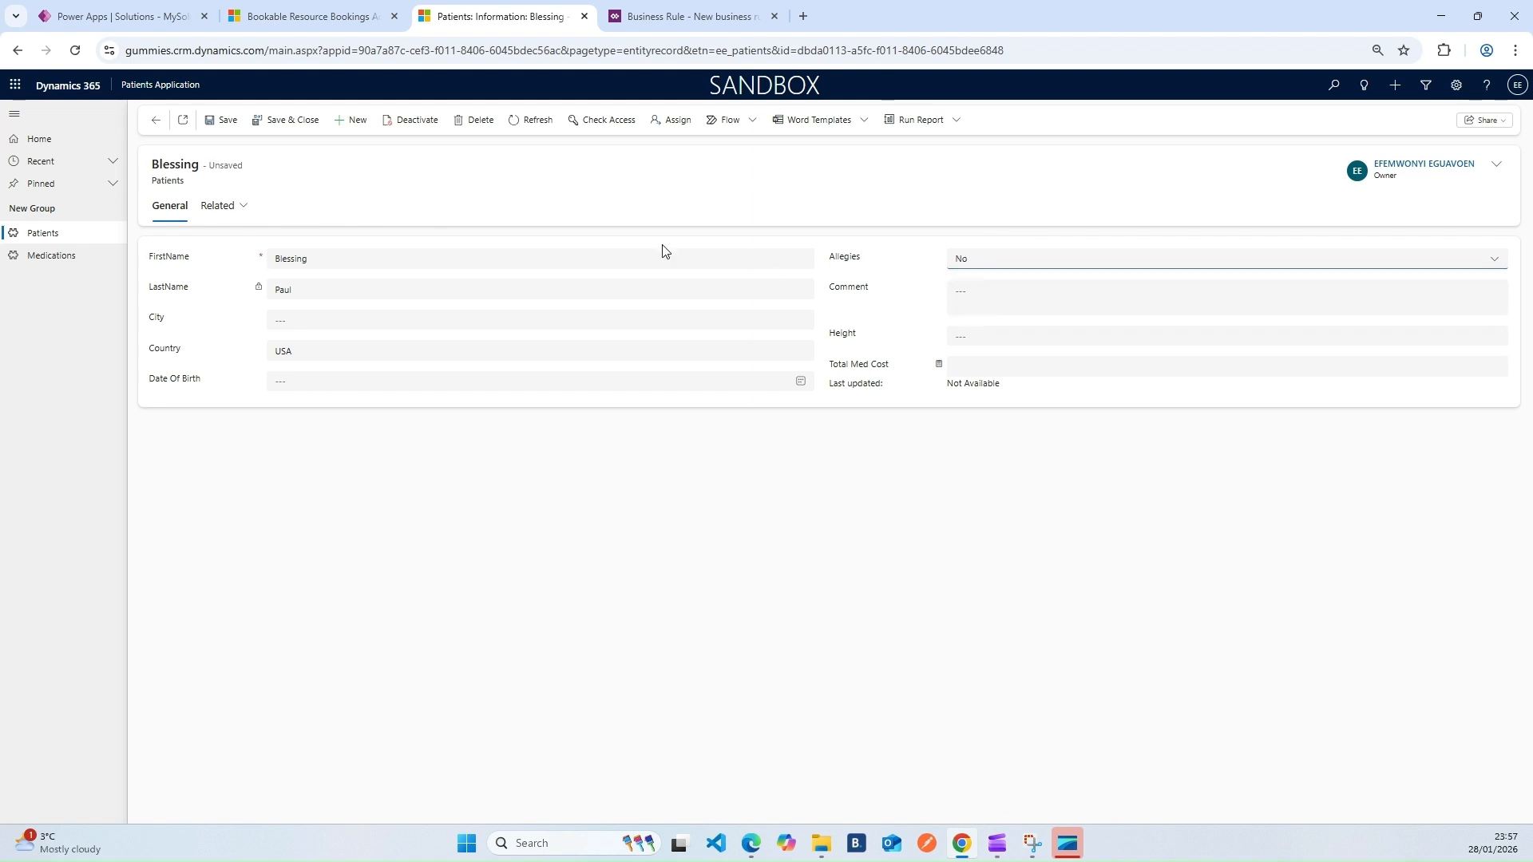
{"action": "left_click", "coordinate": [221, 120]}
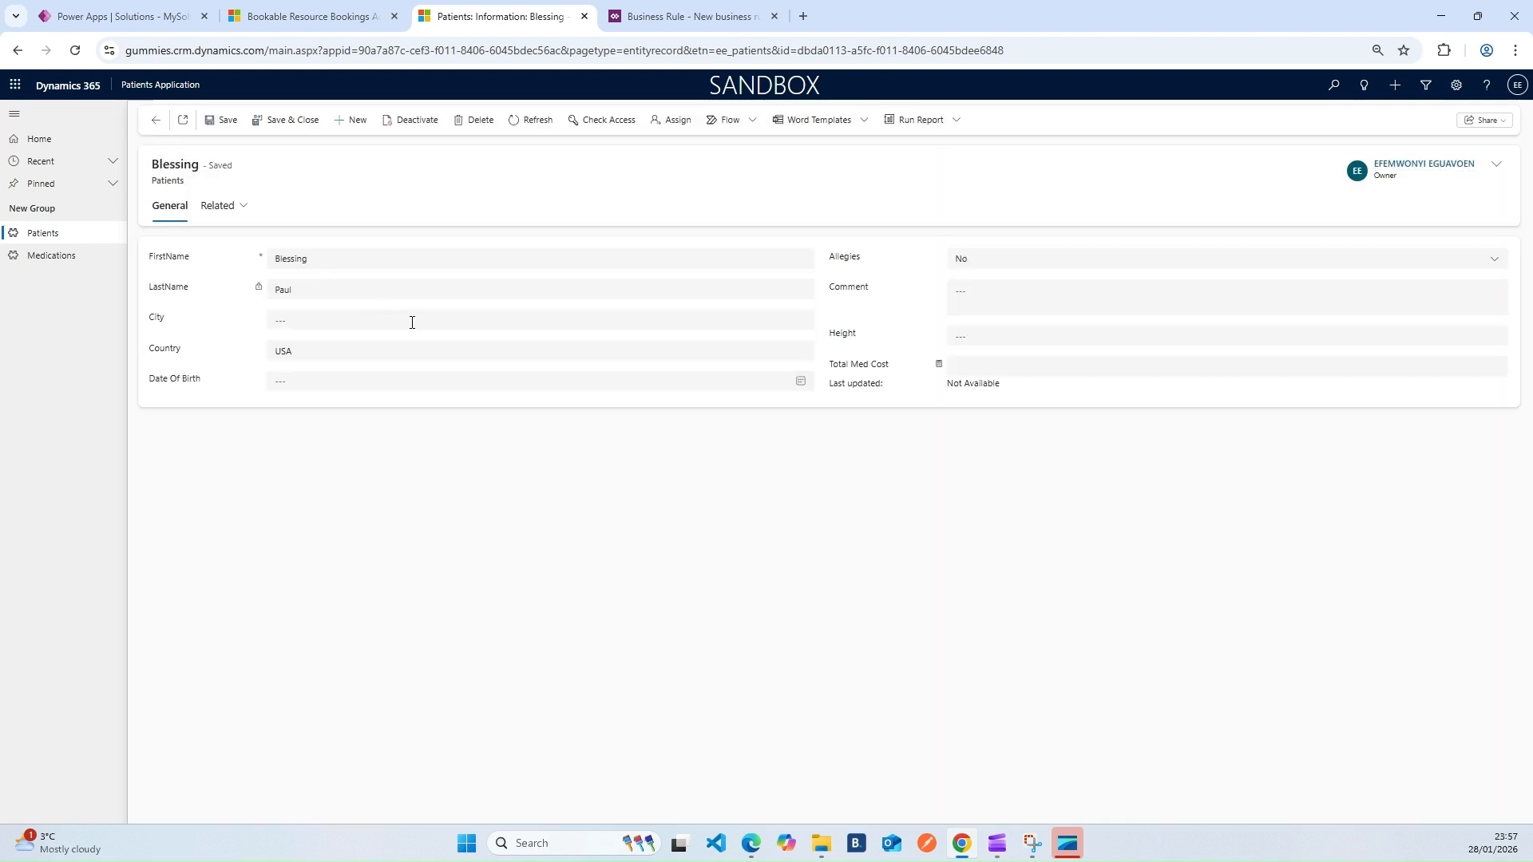
{"action": "left_click", "coordinate": [975, 264]}
{"action": "left_click", "coordinate": [977, 306]}
{"action": "left_click", "coordinate": [290, 123]}
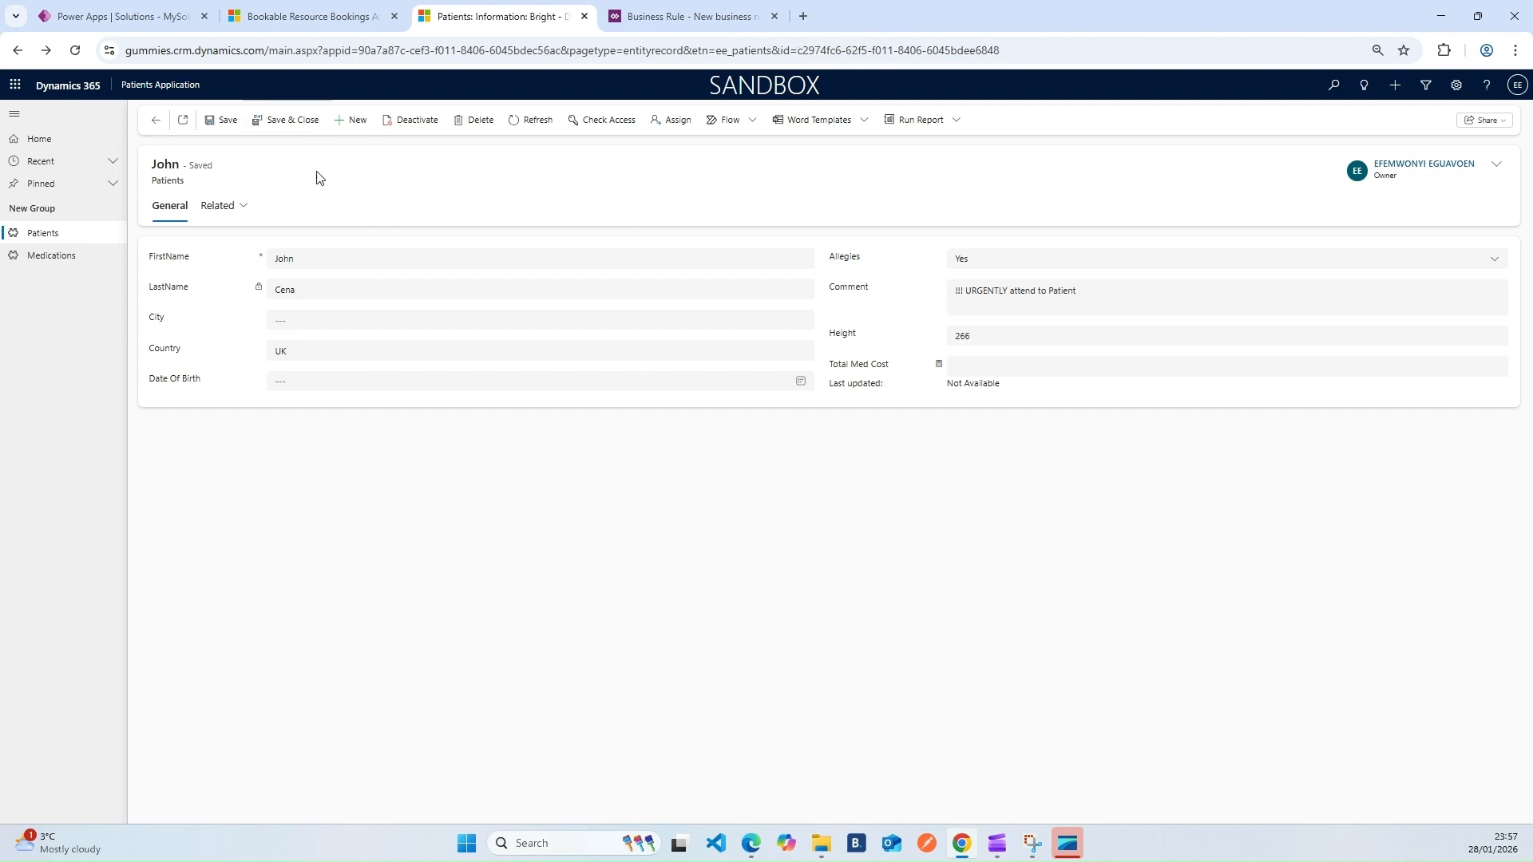
Save and close the patient, refresh Active Patients, and open the UK patient with Height 266
{"action": "left_click", "coordinate": [283, 120]}
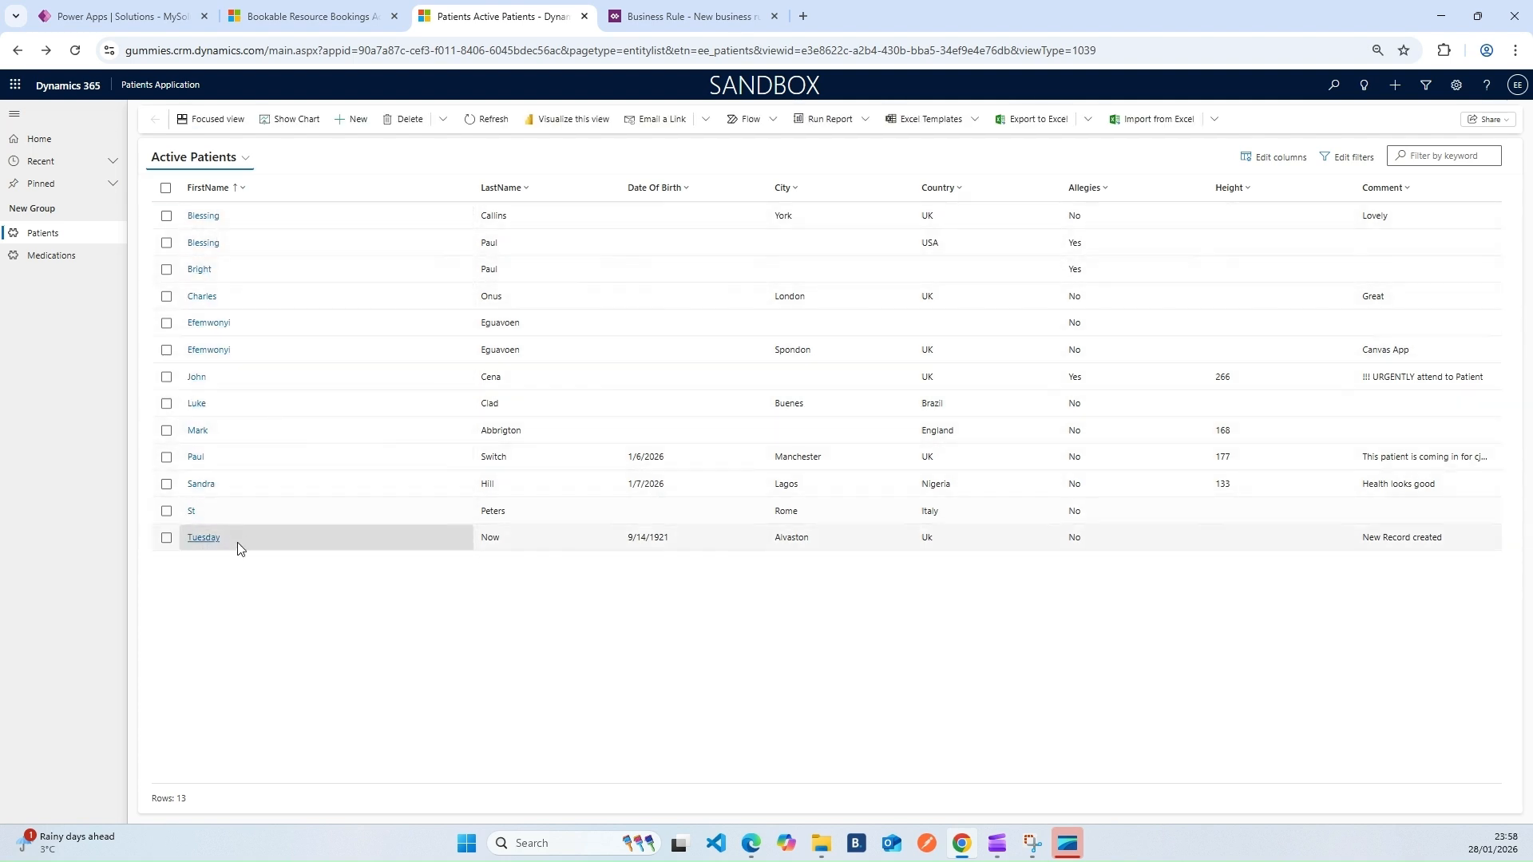
{"action": "left_click", "coordinate": [484, 124]}
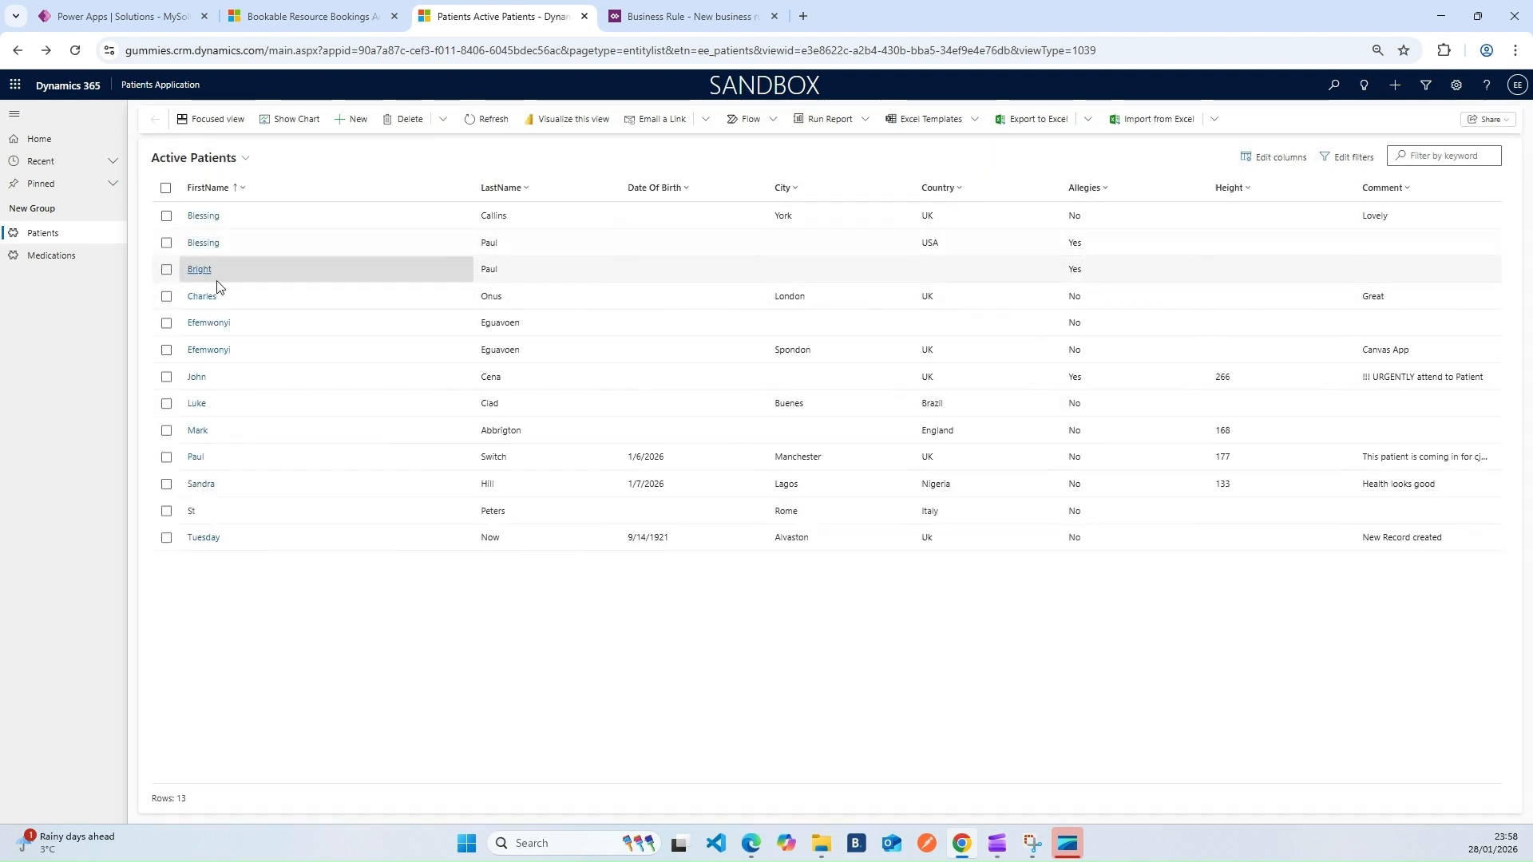
{"action": "left_click", "coordinate": [197, 377]}
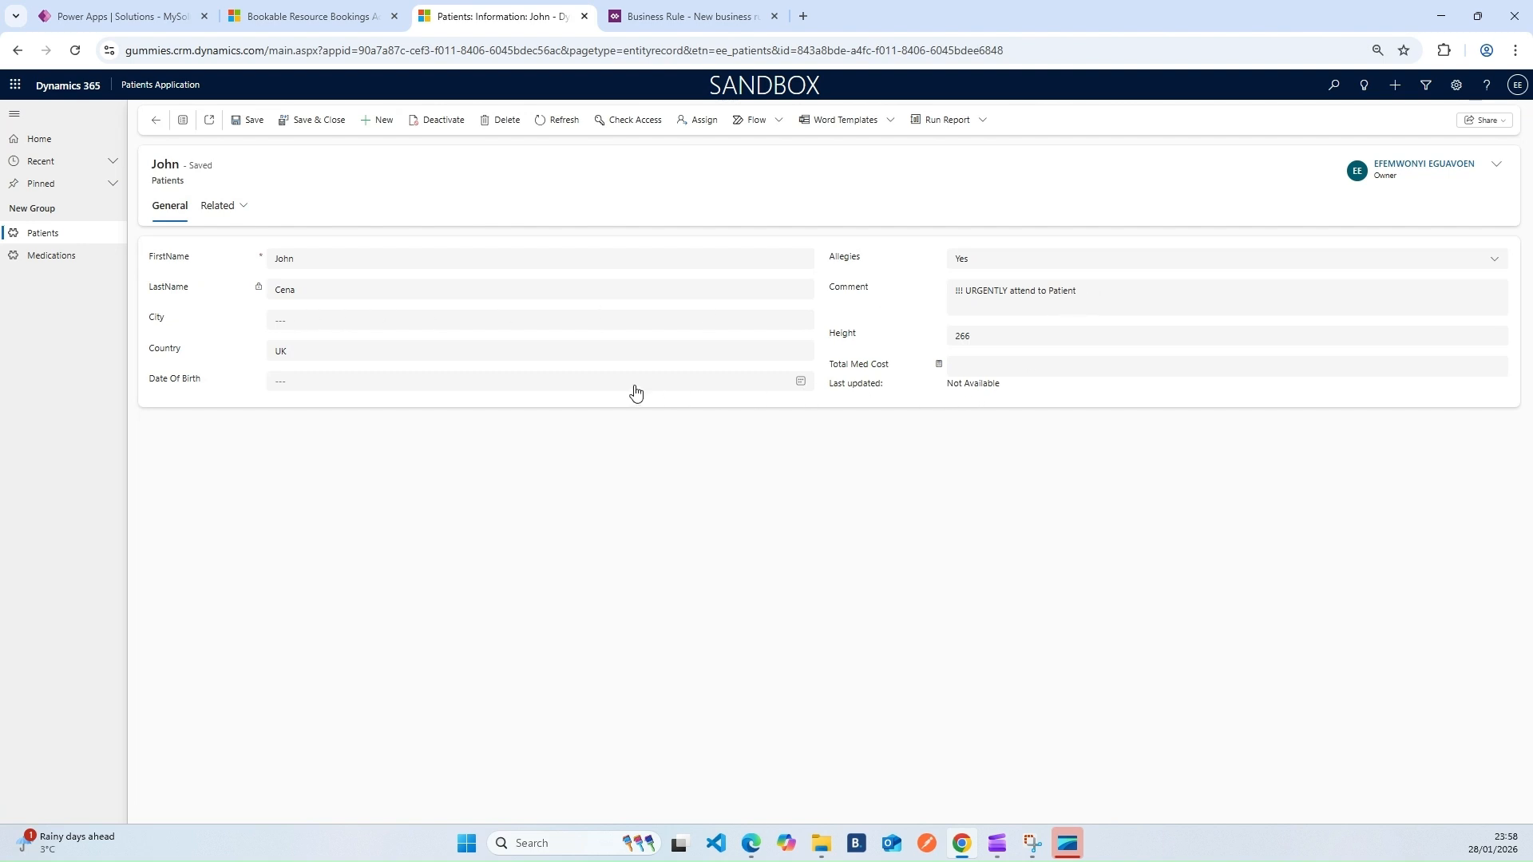
Clear the patient's Country field and re-enter UK
{"action": "left_click", "coordinate": [300, 352]}
{"action": "key", "text": "Home"}
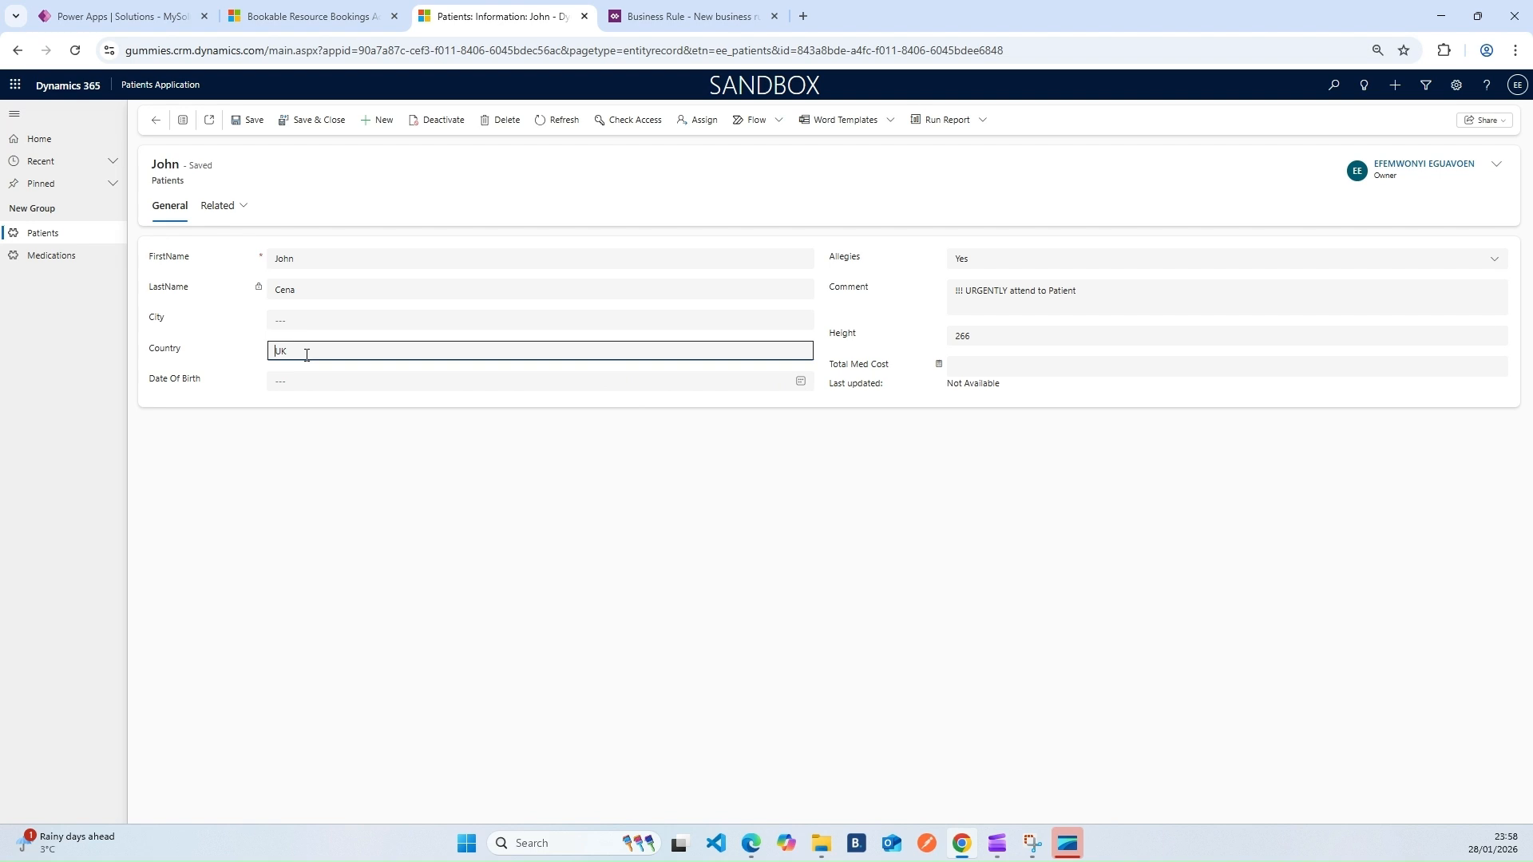
{"action": "left_click", "coordinate": [328, 352]}
{"action": "key", "text": "BackSpace"}
{"action": "key", "text": "BackSpace"}
{"action": "type", "text": "UK"}
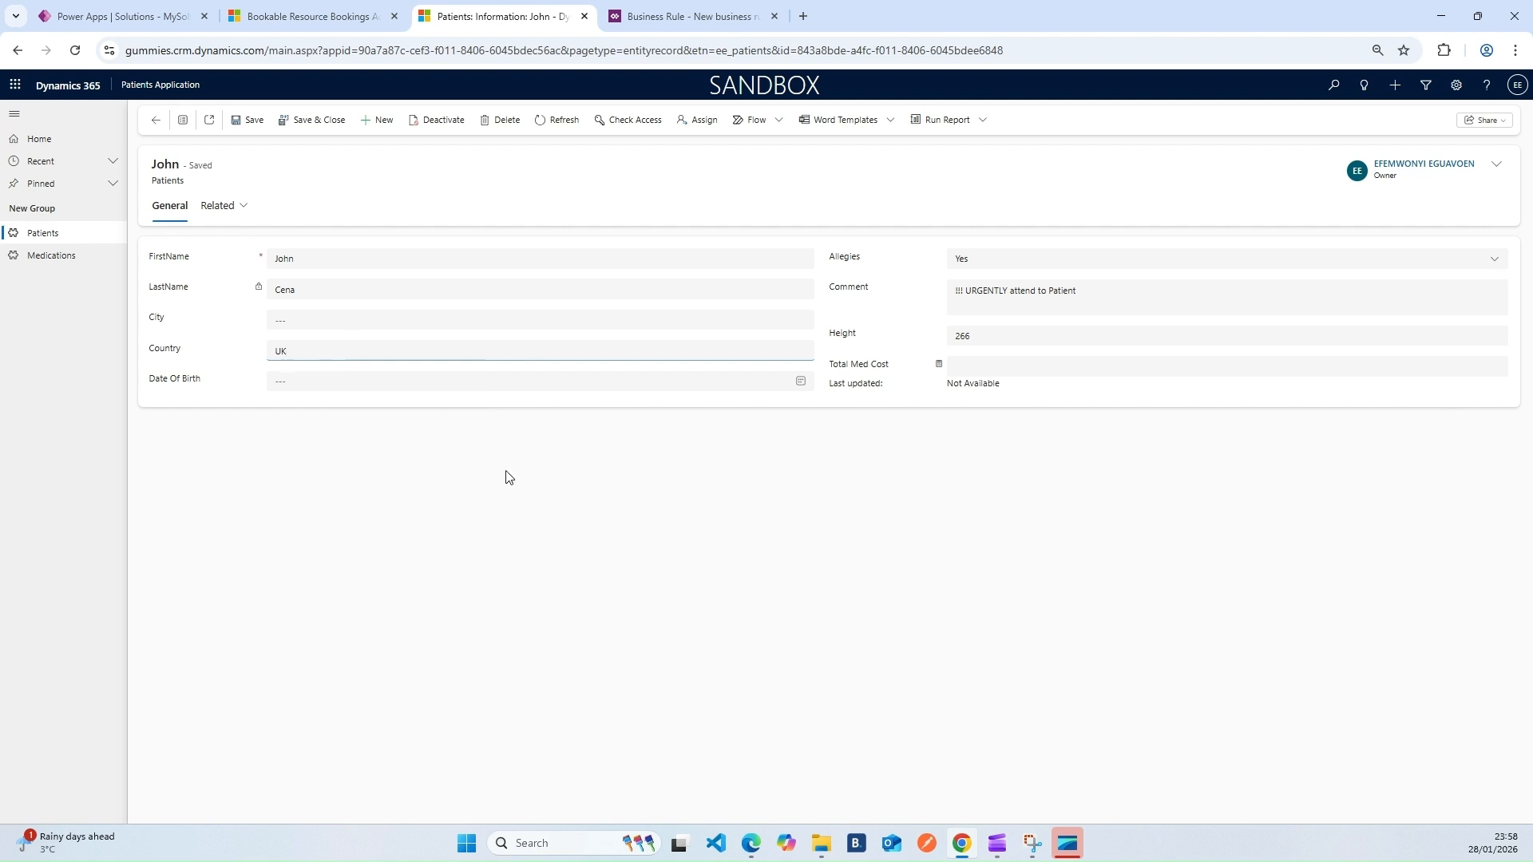
{"action": "left_click", "coordinate": [880, 532]}
{"action": "left_click", "coordinate": [734, 486]}
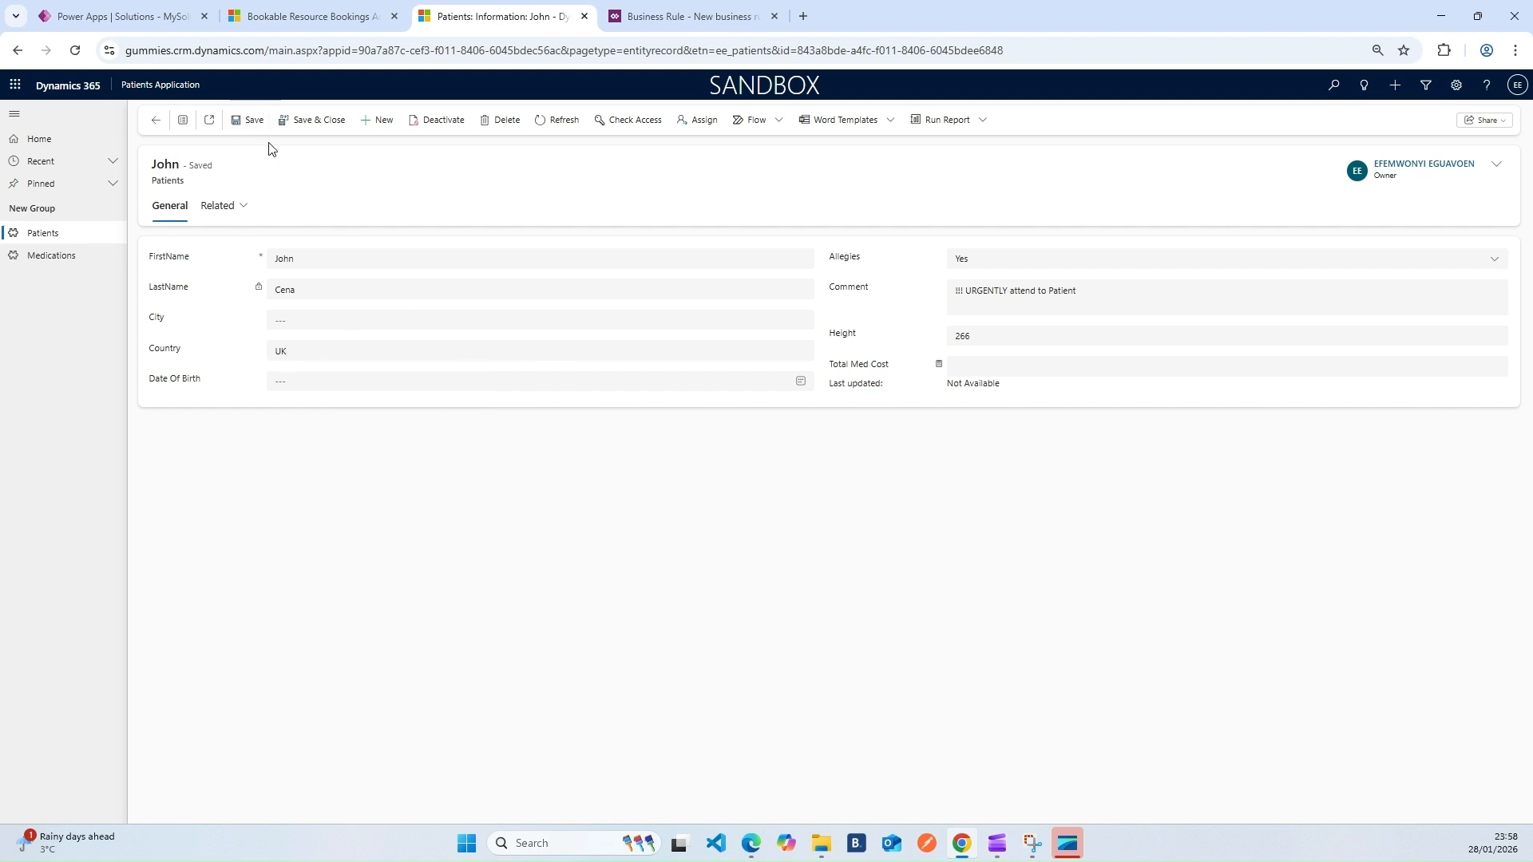